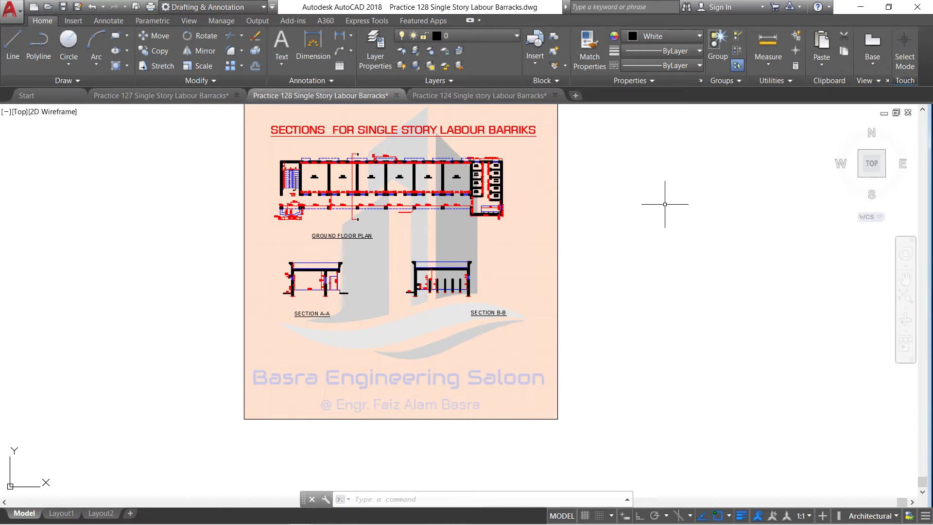
Zoom around Section A-A to inspect the hatched roof slab and parapet cornices
{"action": "scroll", "coordinate": [461, 167], "scroll_direction": "up", "scroll_amount": 4}
{"action": "scroll", "coordinate": [340, 191], "scroll_direction": "up", "scroll_amount": 2}
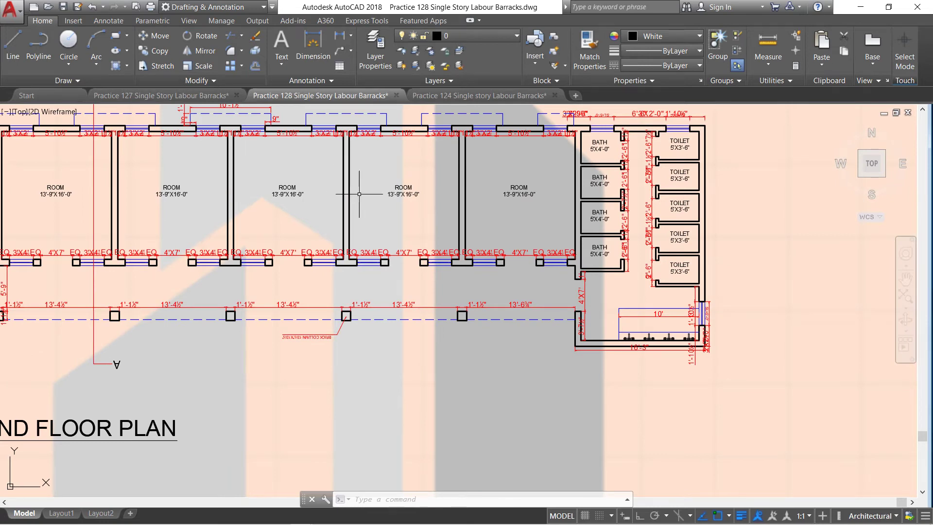
{"action": "scroll", "coordinate": [353, 193], "scroll_direction": "up", "scroll_amount": 2}
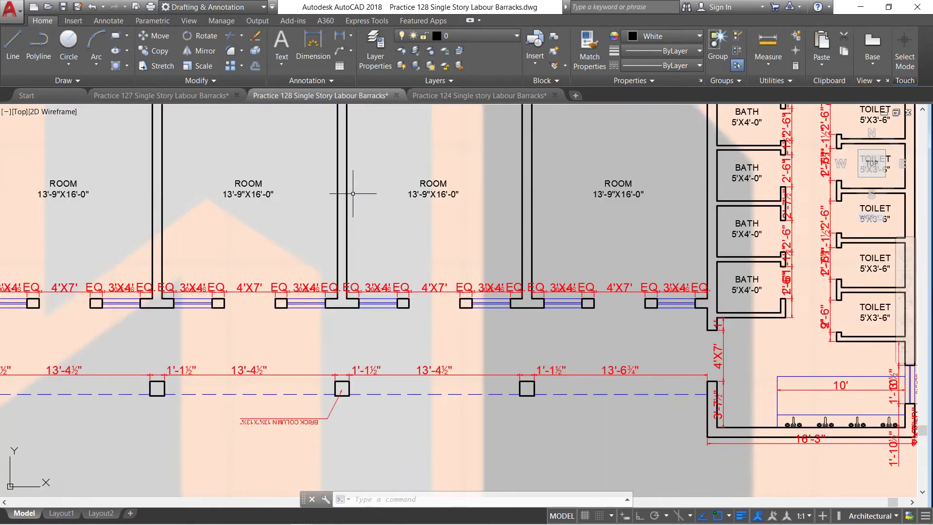
{"action": "scroll", "coordinate": [353, 194], "scroll_direction": "down", "scroll_amount": 2}
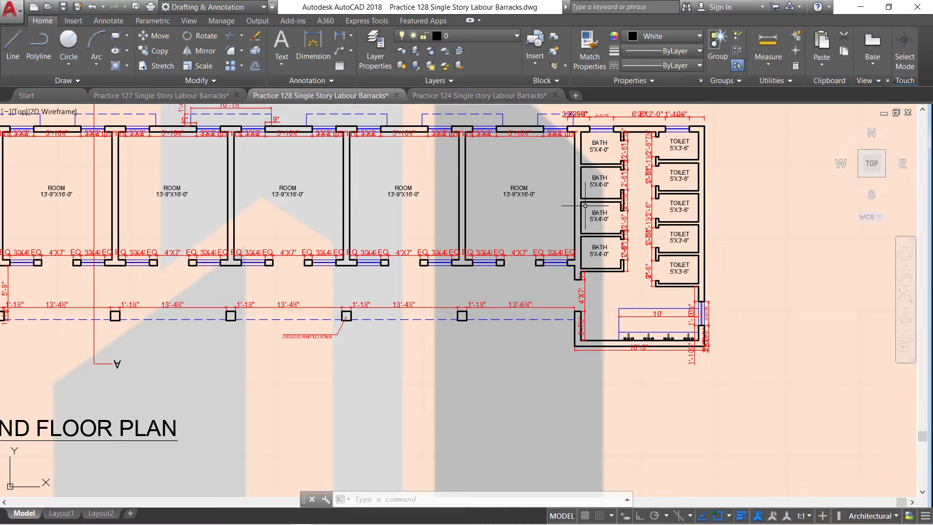
{"action": "scroll", "coordinate": [586, 205], "scroll_direction": "down", "scroll_amount": 2}
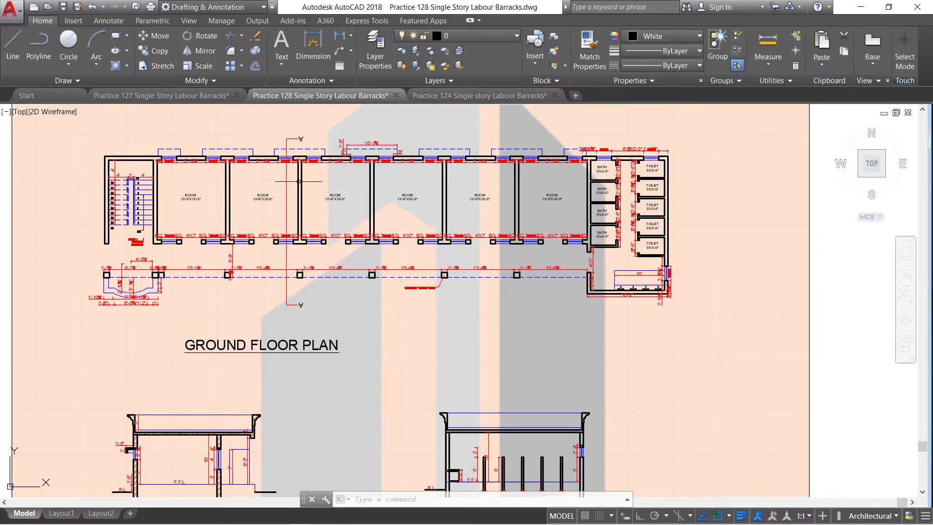
{"action": "scroll", "coordinate": [304, 154], "scroll_direction": "up", "scroll_amount": 2}
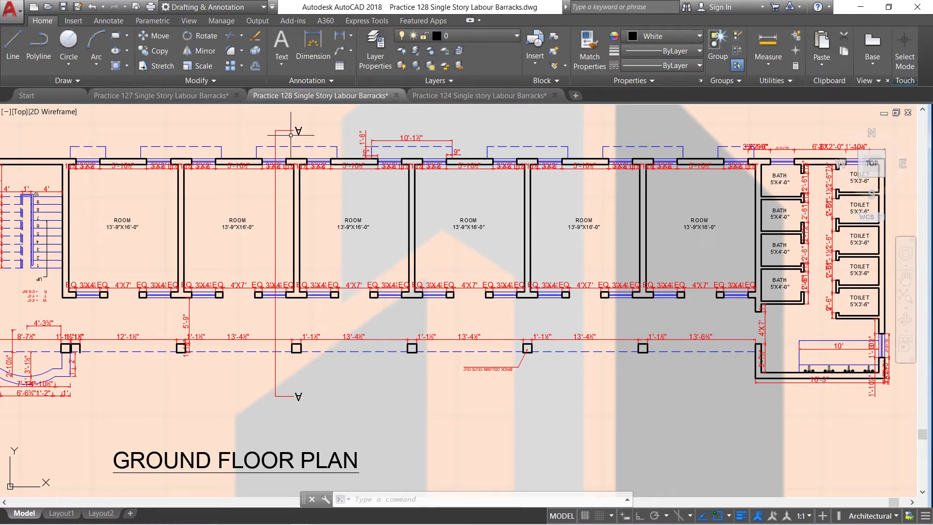
{"action": "scroll", "coordinate": [291, 135], "scroll_direction": "down", "scroll_amount": 4}
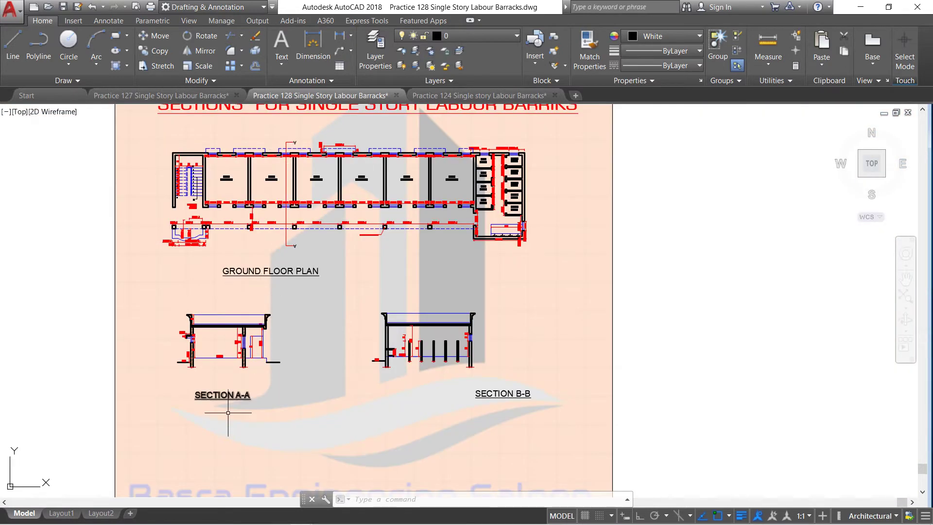
{"action": "scroll", "coordinate": [228, 413], "scroll_direction": "up", "scroll_amount": 2}
{"action": "scroll", "coordinate": [317, 320], "scroll_direction": "down", "scroll_amount": 2}
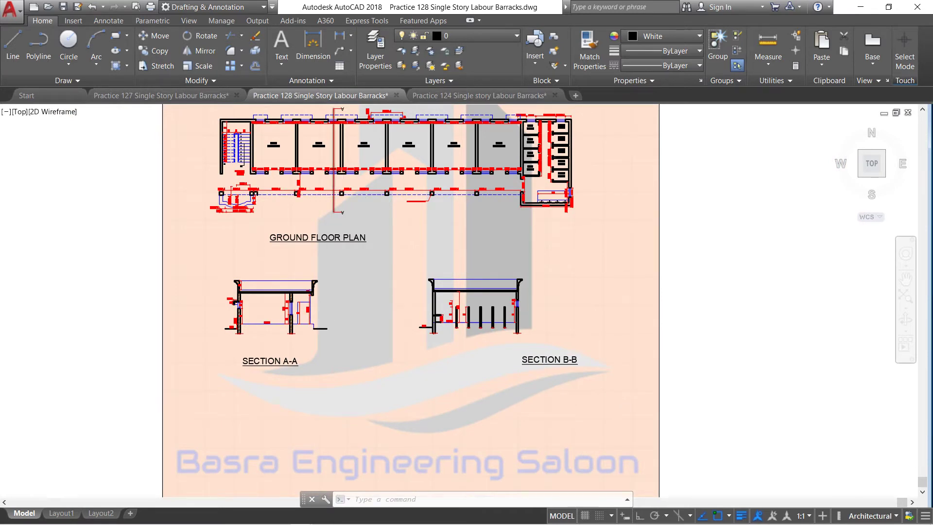
{"action": "scroll", "coordinate": [340, 165], "scroll_direction": "down", "scroll_amount": 2}
{"action": "scroll", "coordinate": [339, 168], "scroll_direction": "up", "scroll_amount": 2}
{"action": "scroll", "coordinate": [340, 168], "scroll_direction": "up", "scroll_amount": 2}
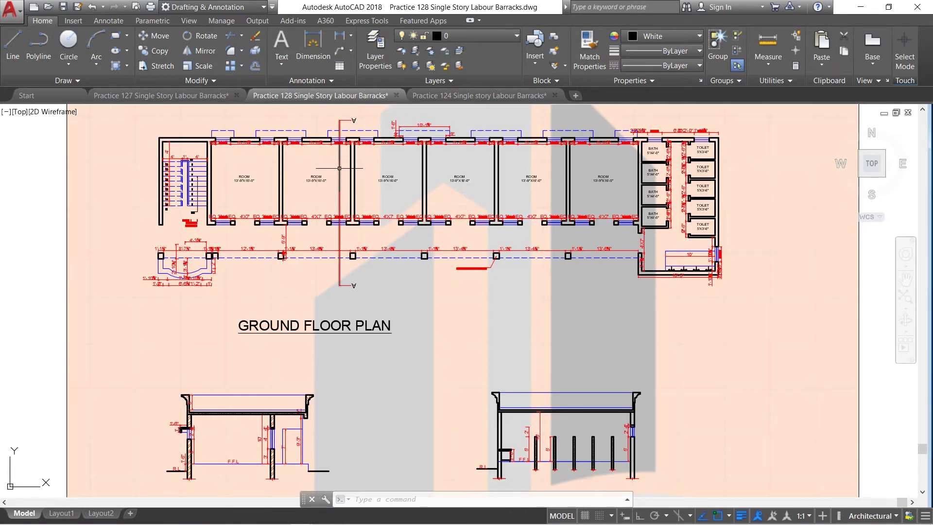
{"action": "scroll", "coordinate": [324, 243], "scroll_direction": "down", "scroll_amount": 1}
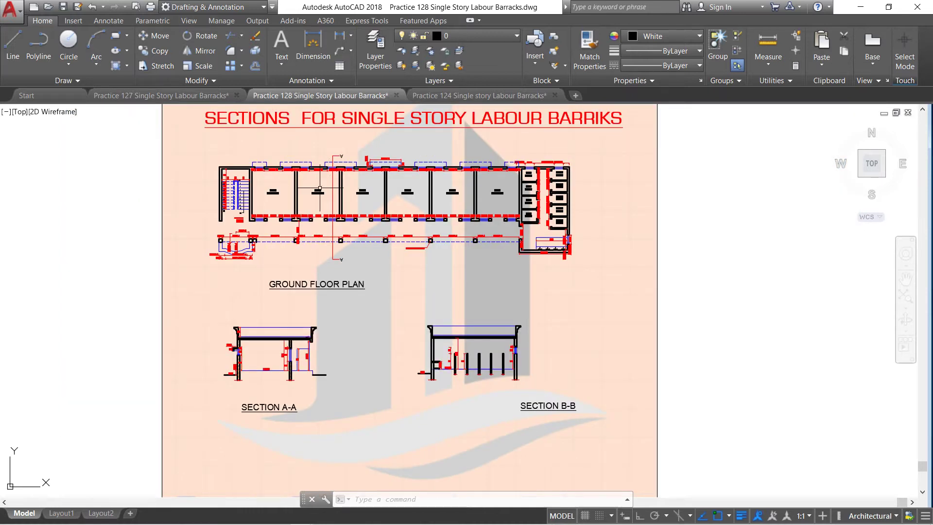
{"action": "scroll", "coordinate": [251, 223], "scroll_direction": "up", "scroll_amount": 2}
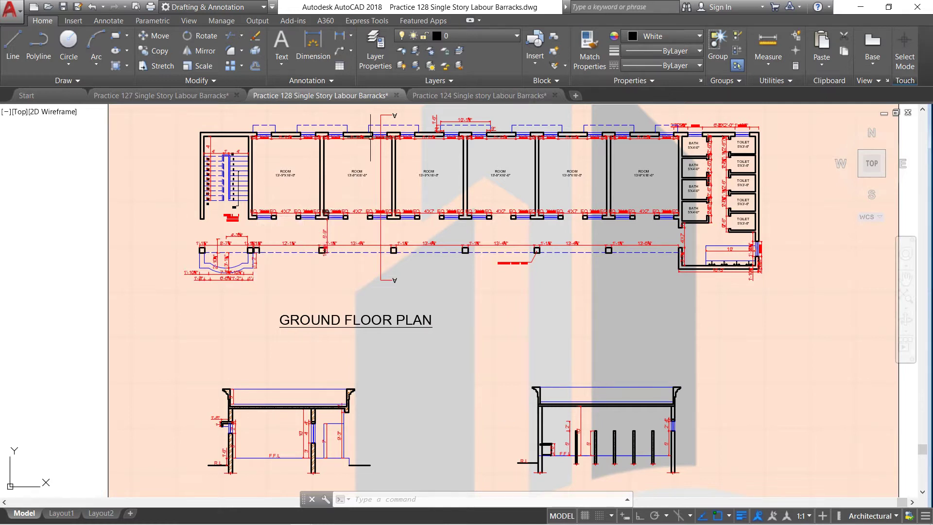
{"action": "mouse_move", "coordinate": [375, 133]}
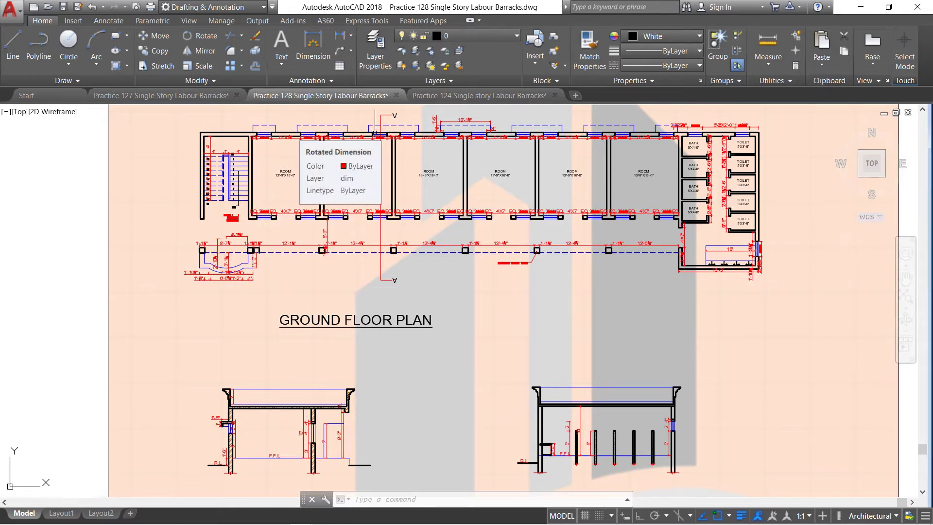
{"action": "scroll", "coordinate": [388, 113], "scroll_direction": "up", "scroll_amount": 1}
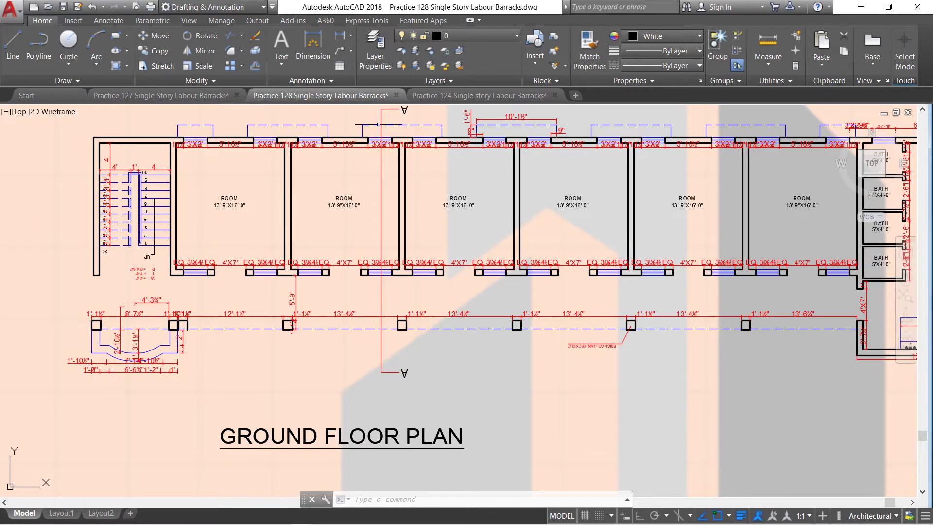
{"action": "scroll", "coordinate": [381, 126], "scroll_direction": "down", "scroll_amount": 1}
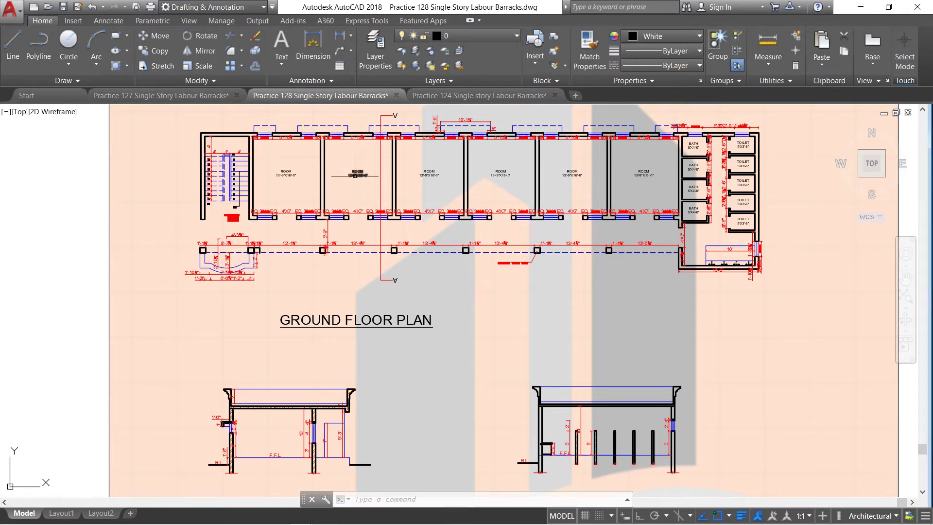
{"action": "scroll", "coordinate": [371, 134], "scroll_direction": "up", "scroll_amount": 4}
{"action": "scroll", "coordinate": [376, 126], "scroll_direction": "down", "scroll_amount": 2}
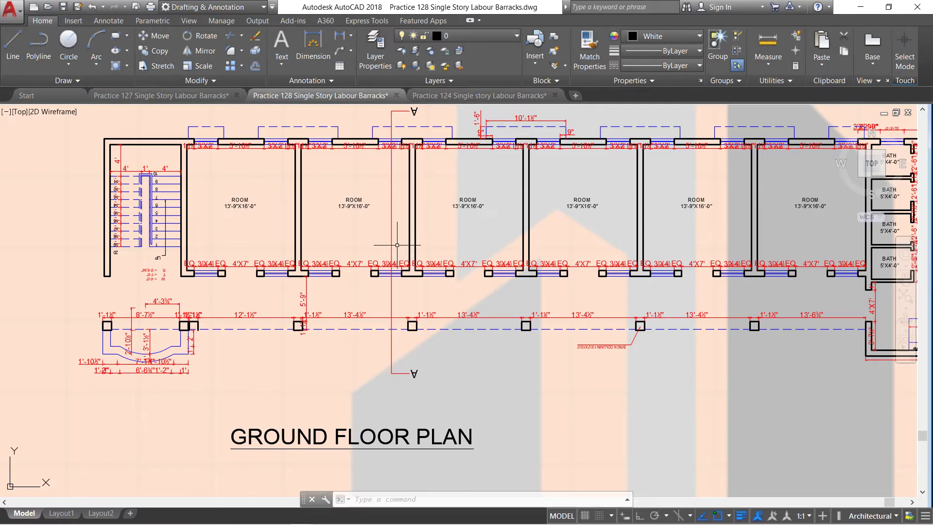
{"action": "scroll", "coordinate": [391, 280], "scroll_direction": "up", "scroll_amount": 2}
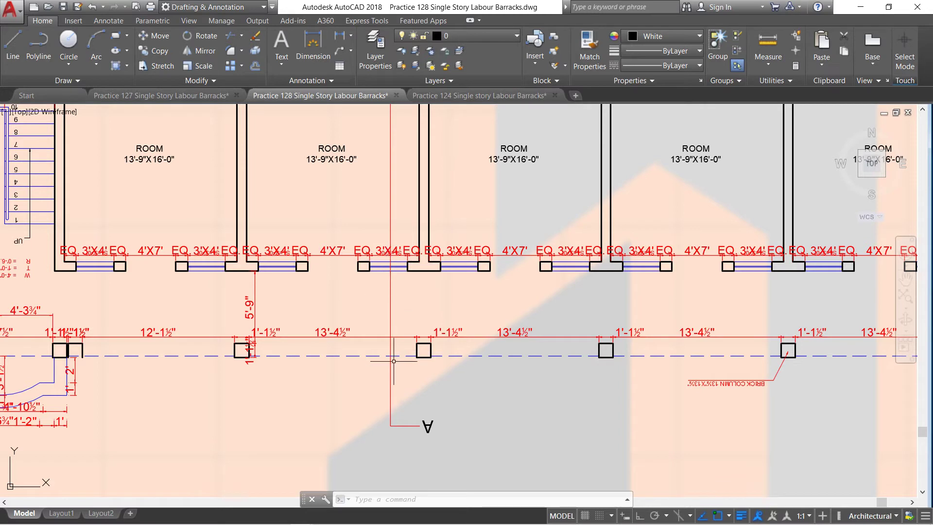
{"action": "scroll", "coordinate": [398, 327], "scroll_direction": "down", "scroll_amount": 5}
{"action": "scroll", "coordinate": [398, 328], "scroll_direction": "down", "scroll_amount": 3}
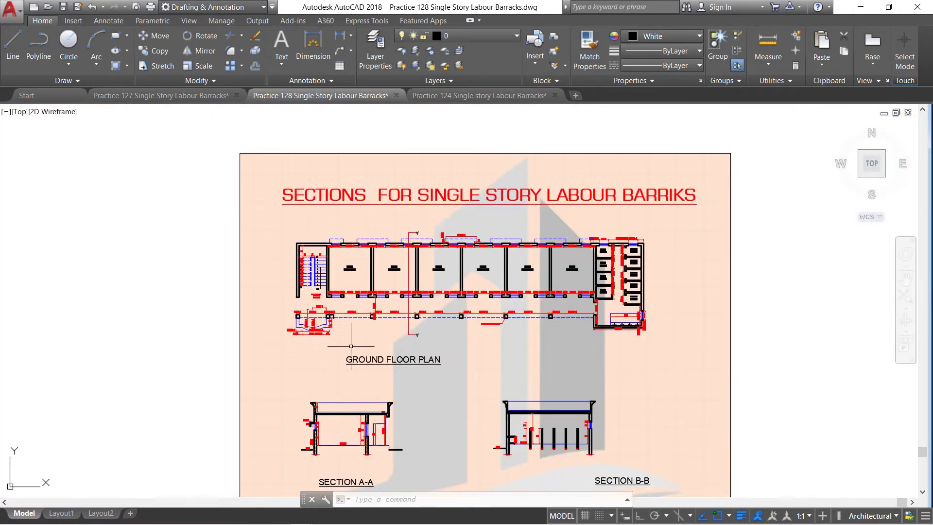
{"action": "scroll", "coordinate": [361, 404], "scroll_direction": "up", "scroll_amount": 2}
{"action": "scroll", "coordinate": [360, 404], "scroll_direction": "up", "scroll_amount": 5}
{"action": "scroll", "coordinate": [340, 418], "scroll_direction": "down", "scroll_amount": 3}
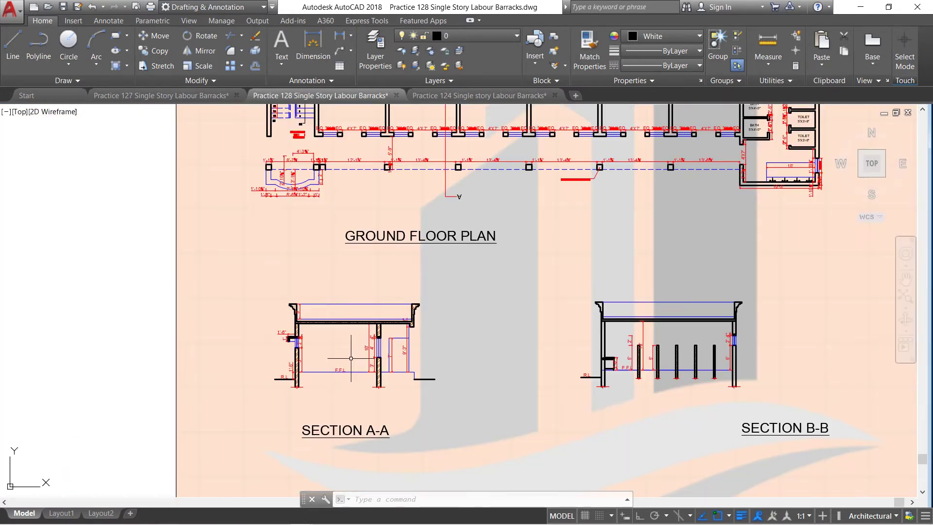
{"action": "scroll", "coordinate": [343, 430], "scroll_direction": "up", "scroll_amount": 3}
{"action": "scroll", "coordinate": [332, 350], "scroll_direction": "up", "scroll_amount": 2}
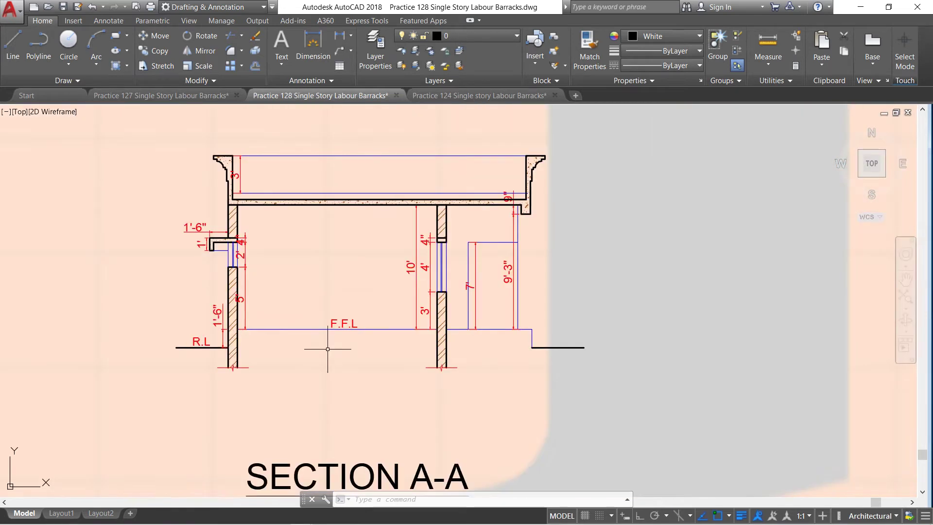
{"action": "scroll", "coordinate": [205, 244], "scroll_direction": "up", "scroll_amount": 2}
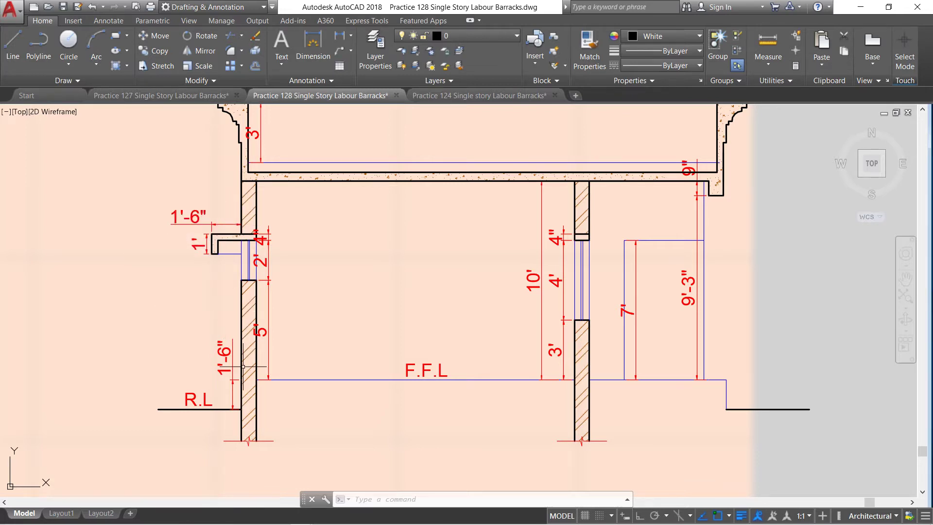
{"action": "scroll", "coordinate": [253, 388], "scroll_direction": "down", "scroll_amount": 2}
{"action": "scroll", "coordinate": [249, 437], "scroll_direction": "up", "scroll_amount": 2}
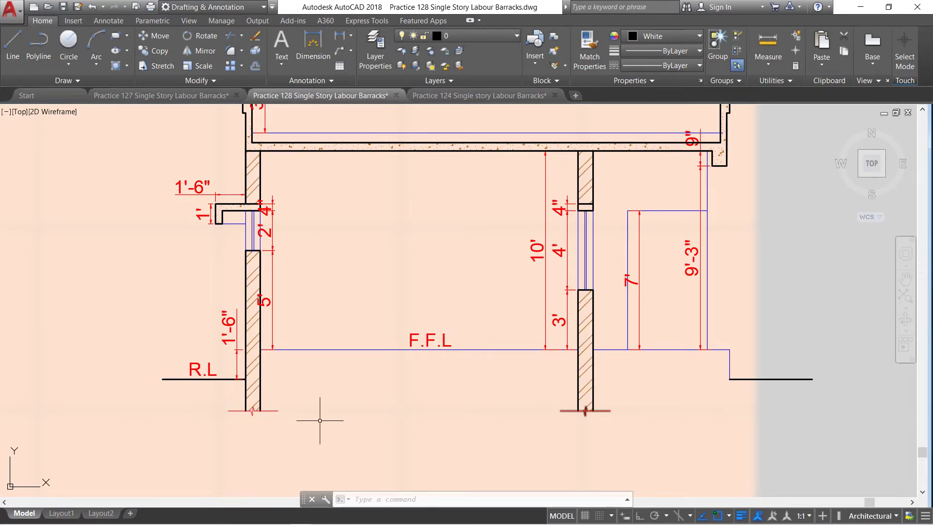
{"action": "scroll", "coordinate": [232, 413], "scroll_direction": "up", "scroll_amount": 3}
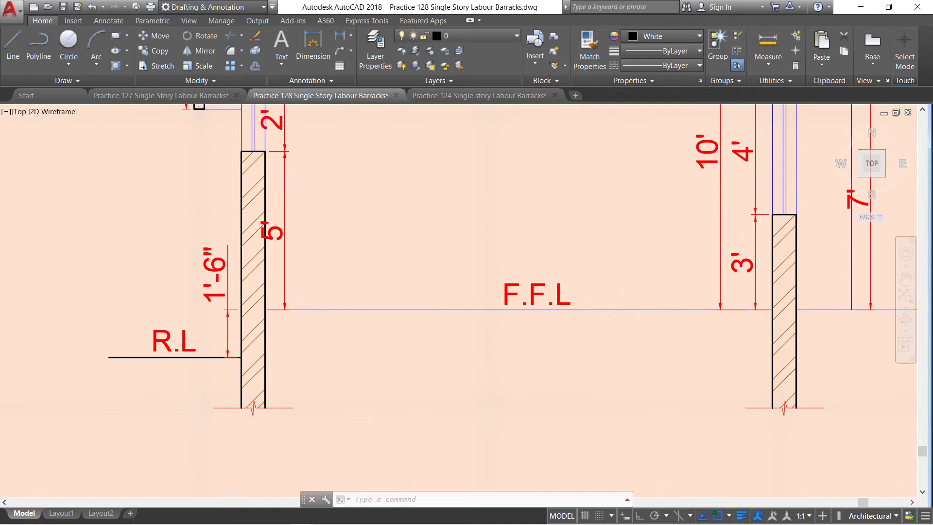
{"action": "scroll", "coordinate": [243, 407], "scroll_direction": "up", "scroll_amount": 1}
{"action": "scroll", "coordinate": [253, 399], "scroll_direction": "down", "scroll_amount": 2}
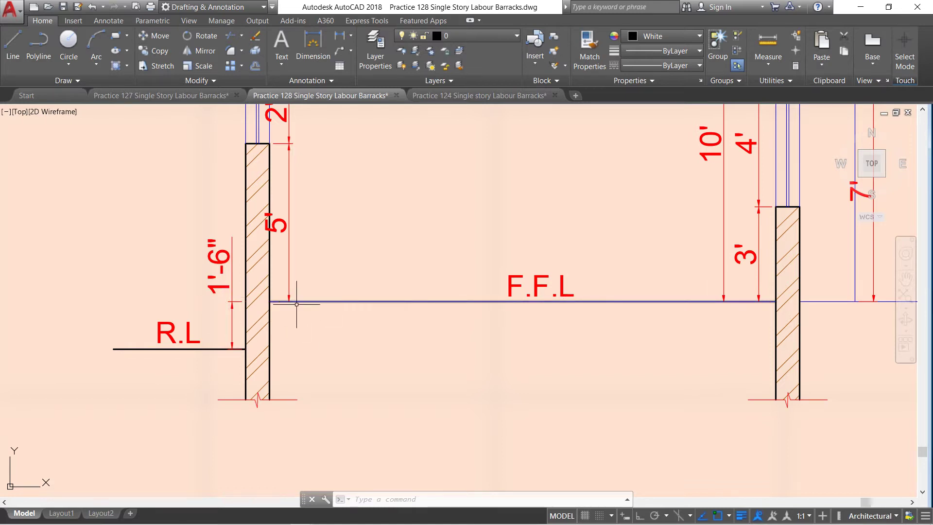
{"action": "scroll", "coordinate": [291, 307], "scroll_direction": "down", "scroll_amount": 2}
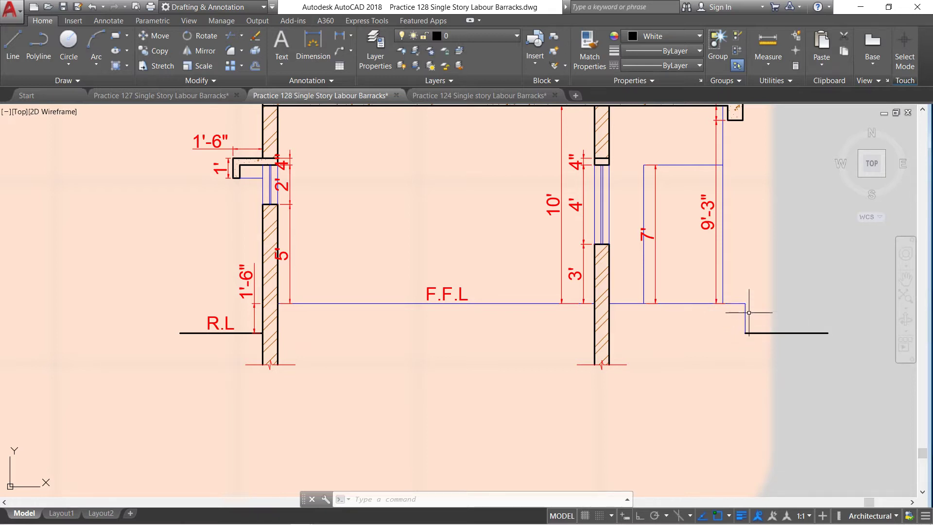
{"action": "scroll", "coordinate": [605, 313], "scroll_direction": "down", "scroll_amount": 2}
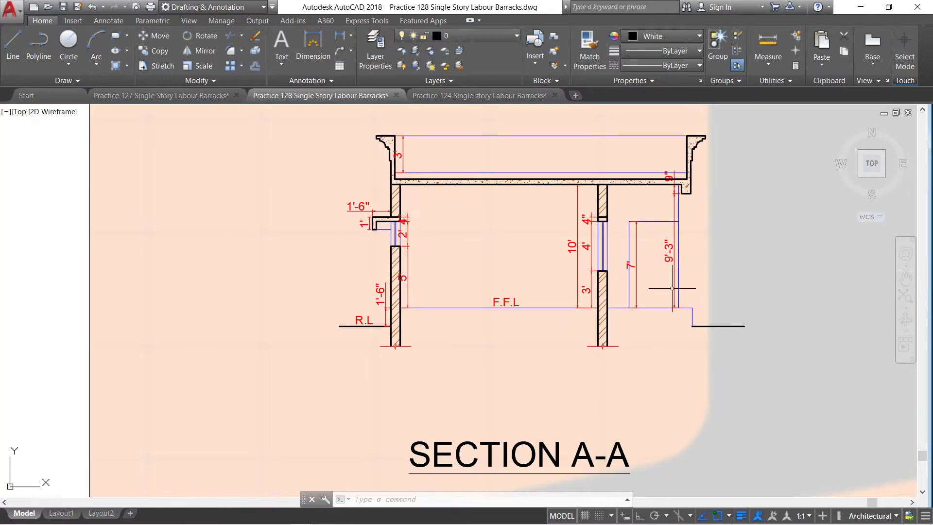
{"action": "scroll", "coordinate": [674, 284], "scroll_direction": "up", "scroll_amount": 2}
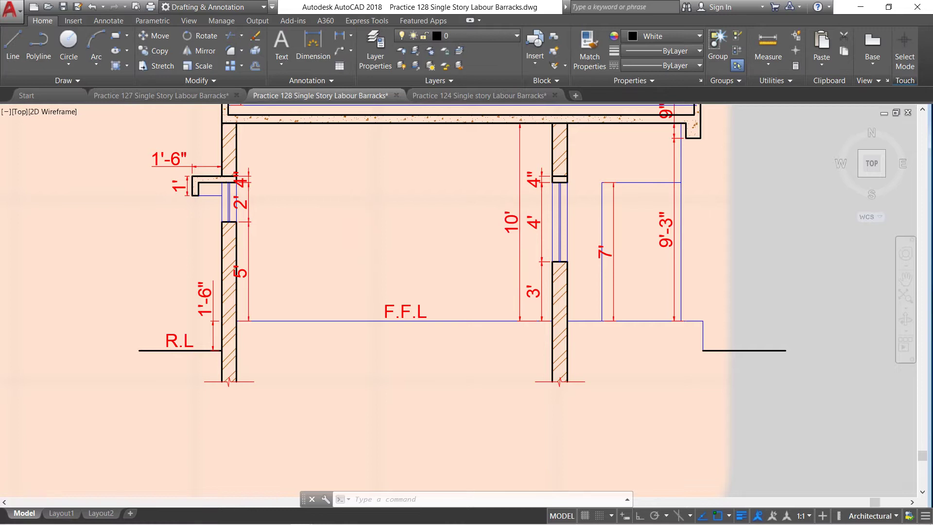
{"action": "scroll", "coordinate": [370, 267], "scroll_direction": "down", "scroll_amount": 2}
{"action": "scroll", "coordinate": [302, 168], "scroll_direction": "up", "scroll_amount": 2}
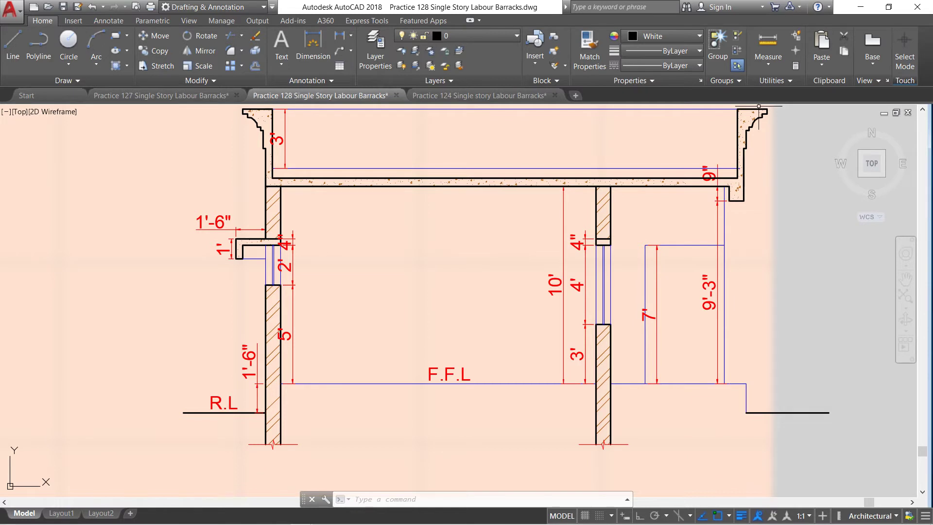
{"action": "scroll", "coordinate": [758, 106], "scroll_direction": "up", "scroll_amount": 3}
{"action": "scroll", "coordinate": [749, 153], "scroll_direction": "down", "scroll_amount": 3}
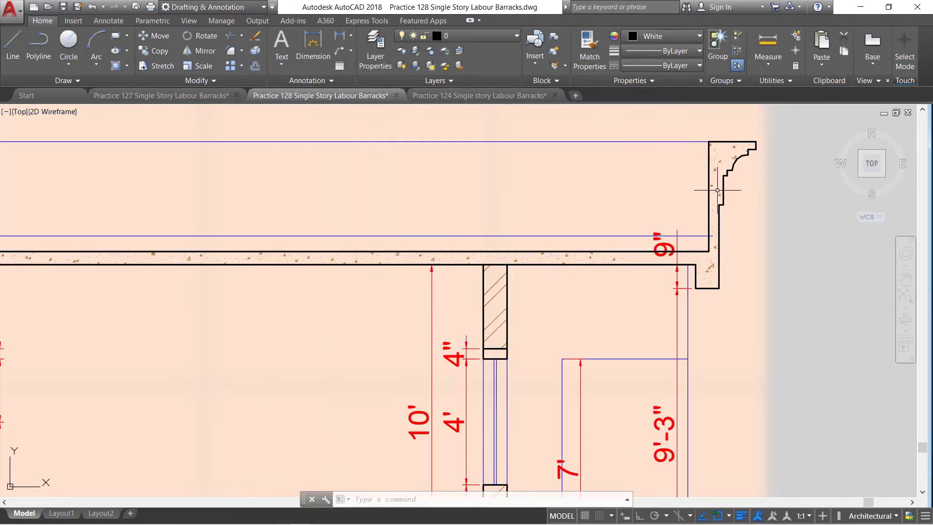
{"action": "scroll", "coordinate": [754, 170], "scroll_direction": "up", "scroll_amount": 3}
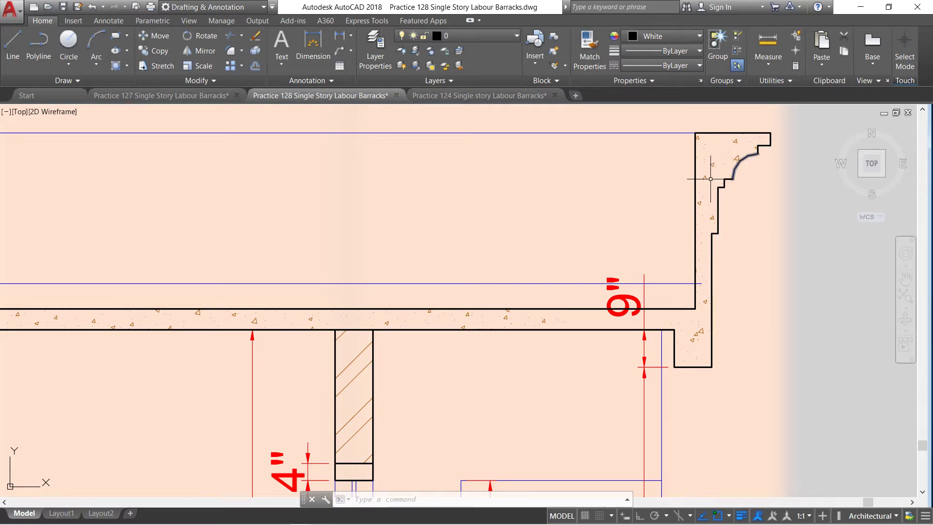
{"action": "scroll", "coordinate": [710, 178], "scroll_direction": "down", "scroll_amount": 1}
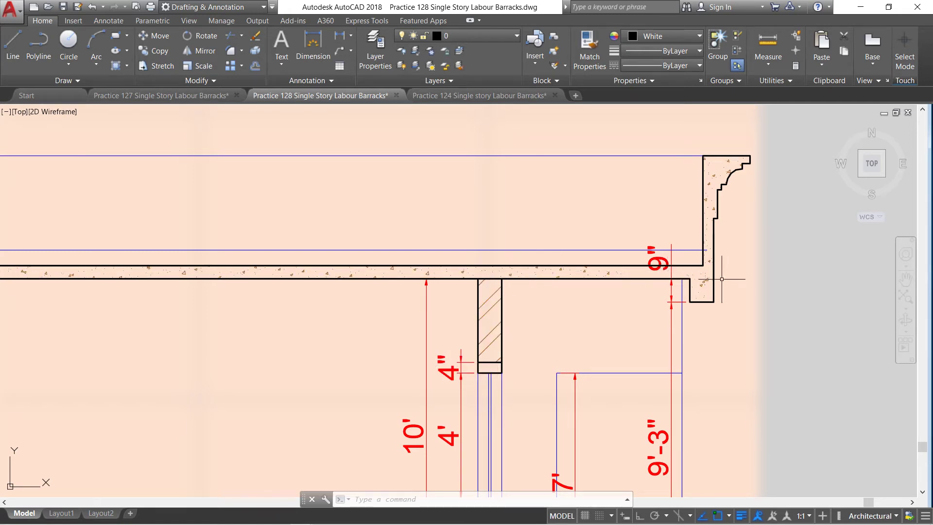
{"action": "scroll", "coordinate": [721, 280], "scroll_direction": "up", "scroll_amount": 4}
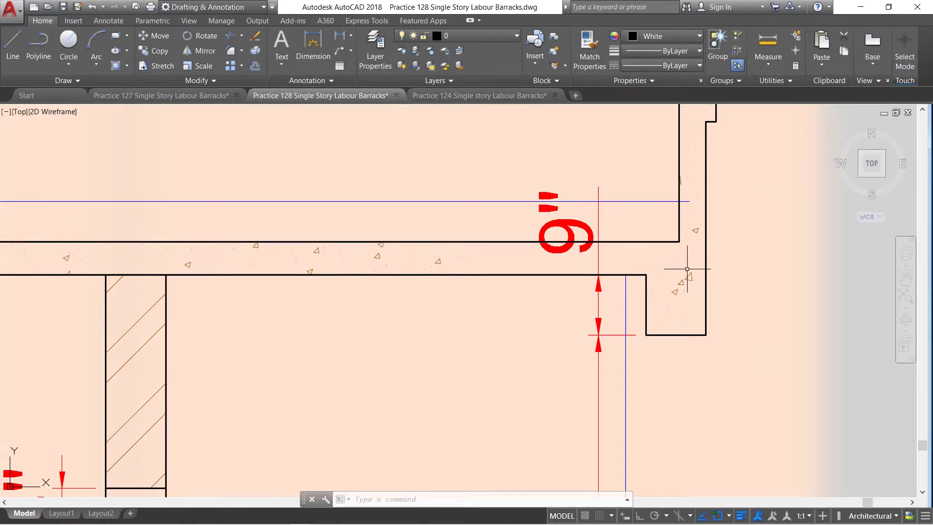
{"action": "scroll", "coordinate": [689, 274], "scroll_direction": "down", "scroll_amount": 4}
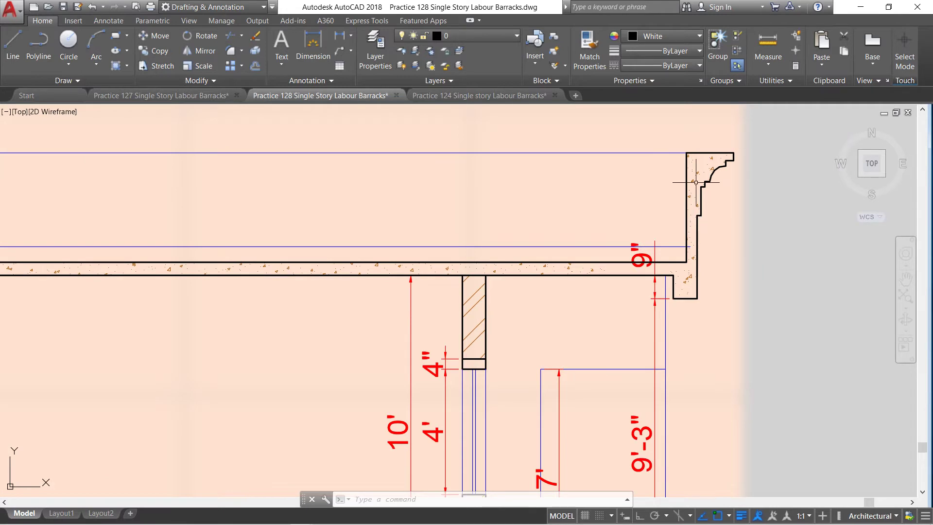
{"action": "scroll", "coordinate": [701, 172], "scroll_direction": "up", "scroll_amount": 4}
{"action": "scroll", "coordinate": [702, 171], "scroll_direction": "down", "scroll_amount": 2}
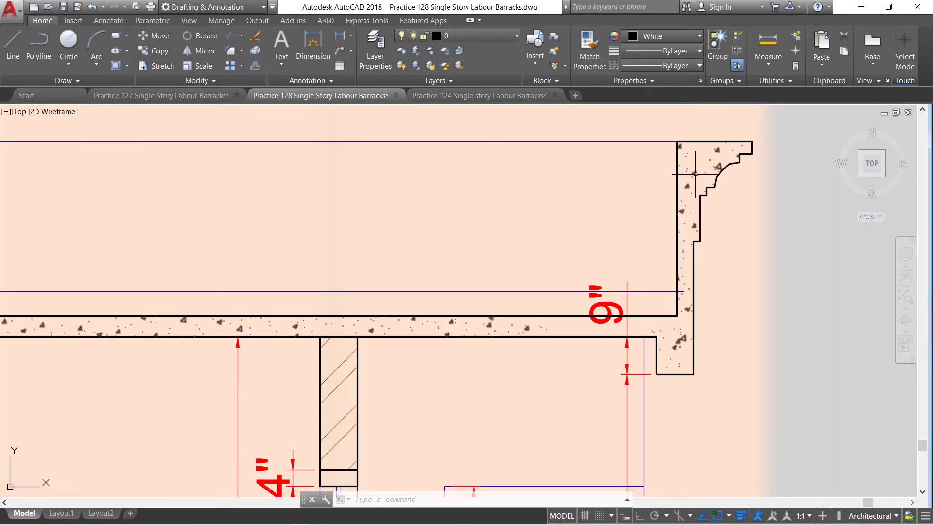
{"action": "scroll", "coordinate": [704, 173], "scroll_direction": "down", "scroll_amount": 2}
Erase the concrete hatch on the roof slab and parapets, then check the section
{"action": "left_click", "coordinate": [705, 173]}
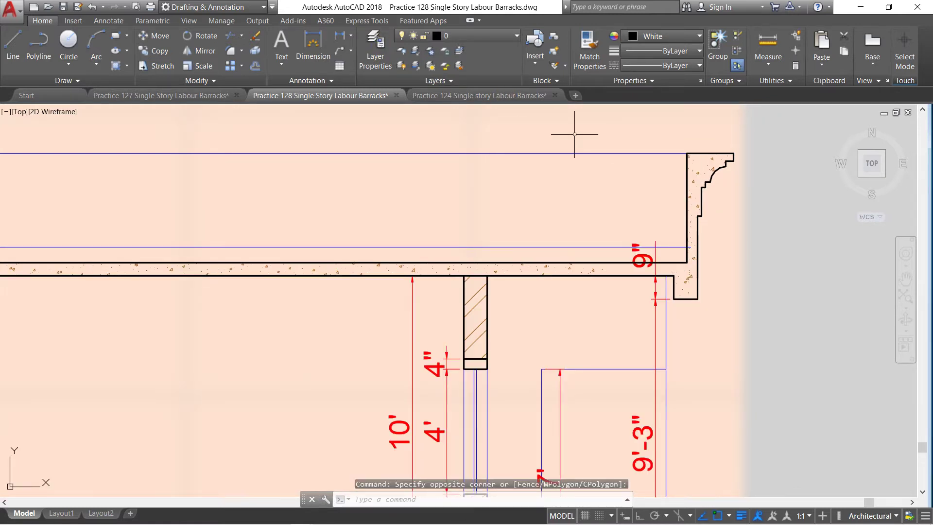
{"action": "left_click", "coordinate": [256, 35]}
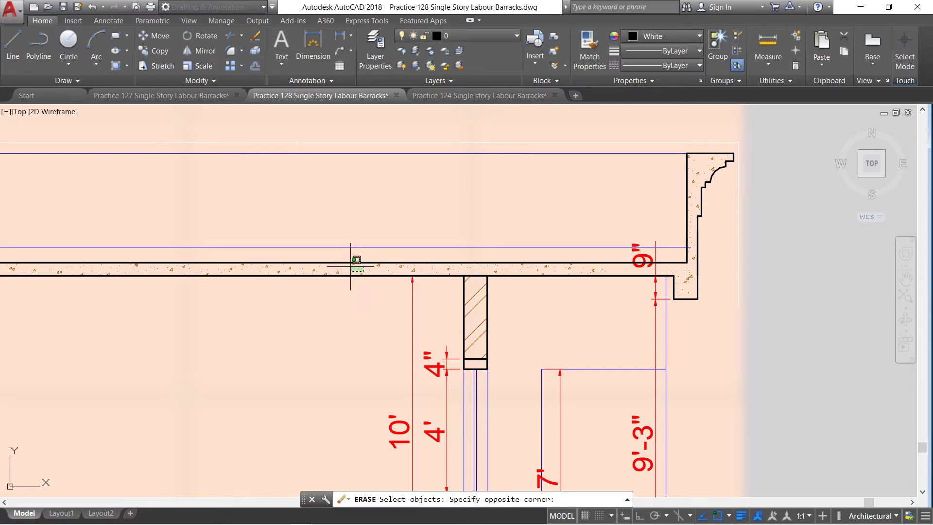
{"action": "left_click", "coordinate": [352, 265]}
{"action": "key", "text": "Return"}
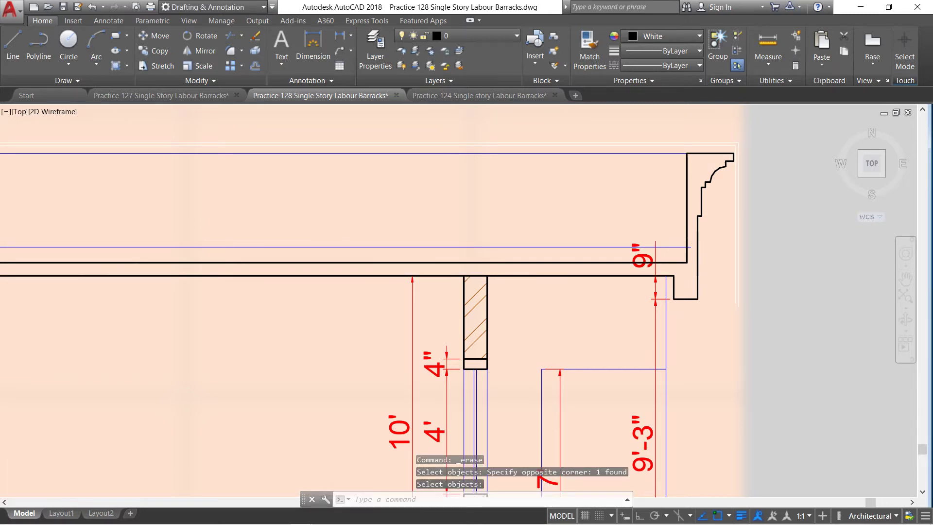
{"action": "scroll", "coordinate": [368, 265], "scroll_direction": "down", "scroll_amount": 6}
{"action": "scroll", "coordinate": [363, 217], "scroll_direction": "up", "scroll_amount": 4}
{"action": "scroll", "coordinate": [363, 218], "scroll_direction": "up", "scroll_amount": 4}
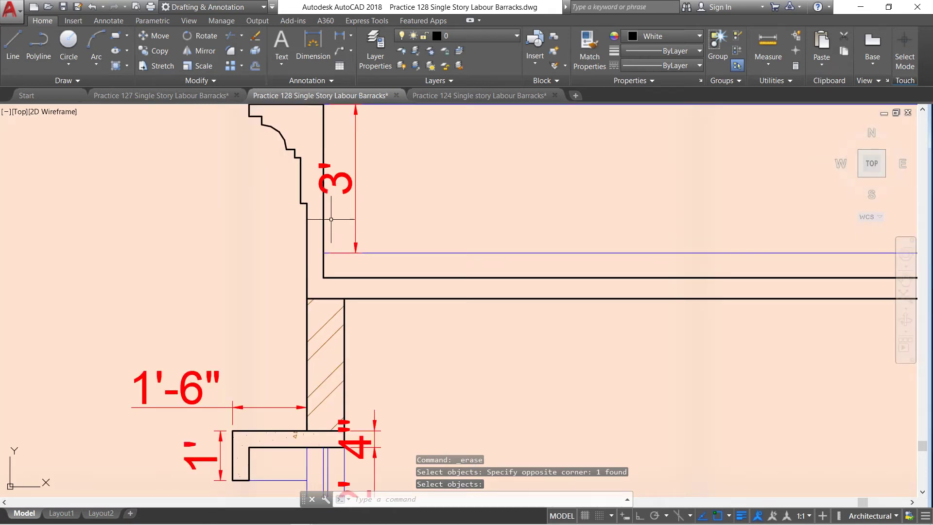
{"action": "scroll", "coordinate": [257, 255], "scroll_direction": "down", "scroll_amount": 2}
{"action": "scroll", "coordinate": [218, 256], "scroll_direction": "down", "scroll_amount": 2}
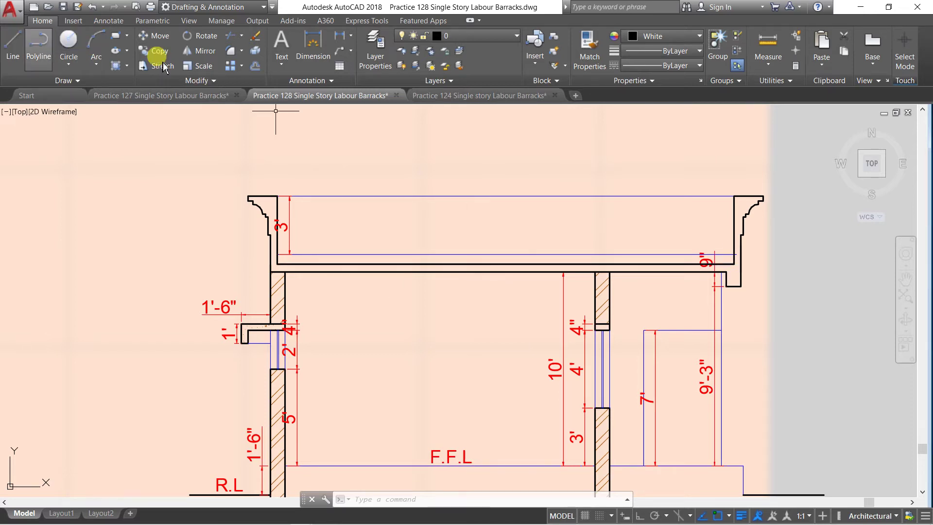
Start mirroring the right cornice about a vertical axis at the slab midpoint, then cancel
{"action": "left_click", "coordinate": [199, 51]}
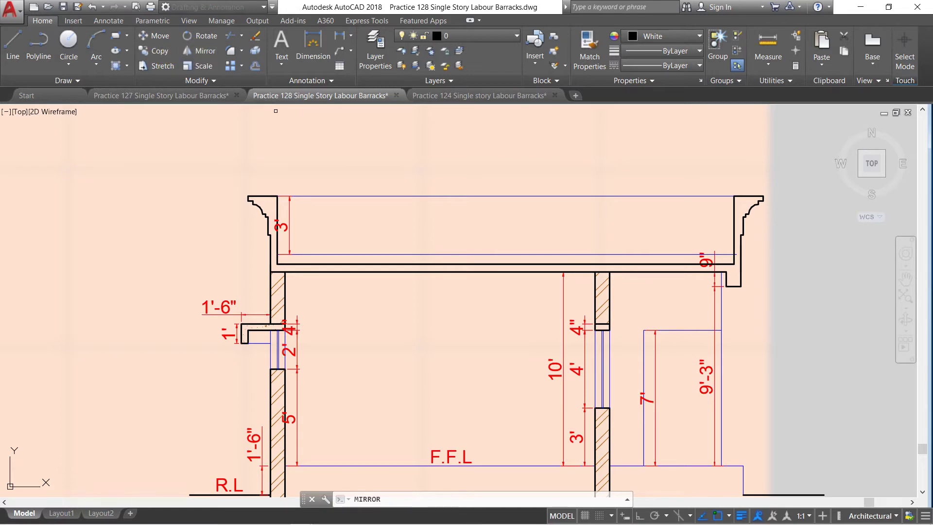
{"action": "left_click", "coordinate": [699, 174]}
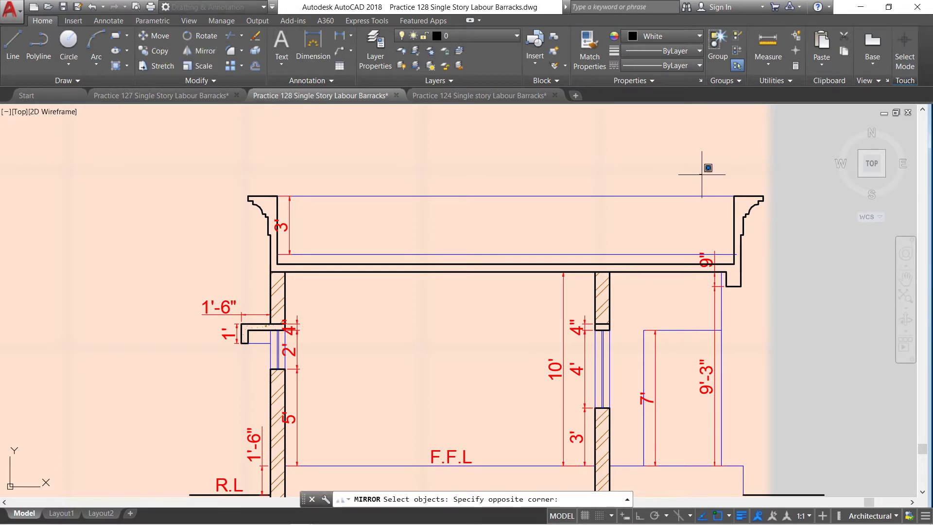
{"action": "left_click", "coordinate": [705, 175]}
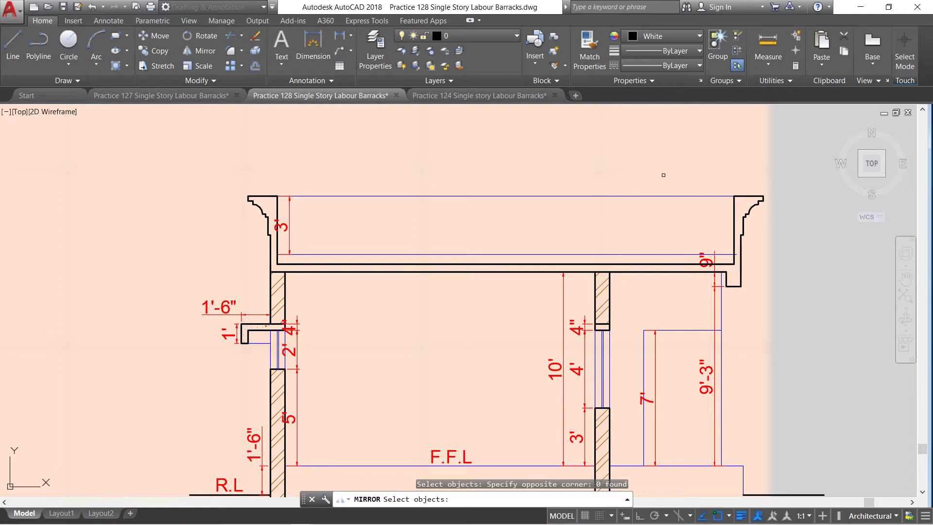
{"action": "left_click", "coordinate": [683, 171]}
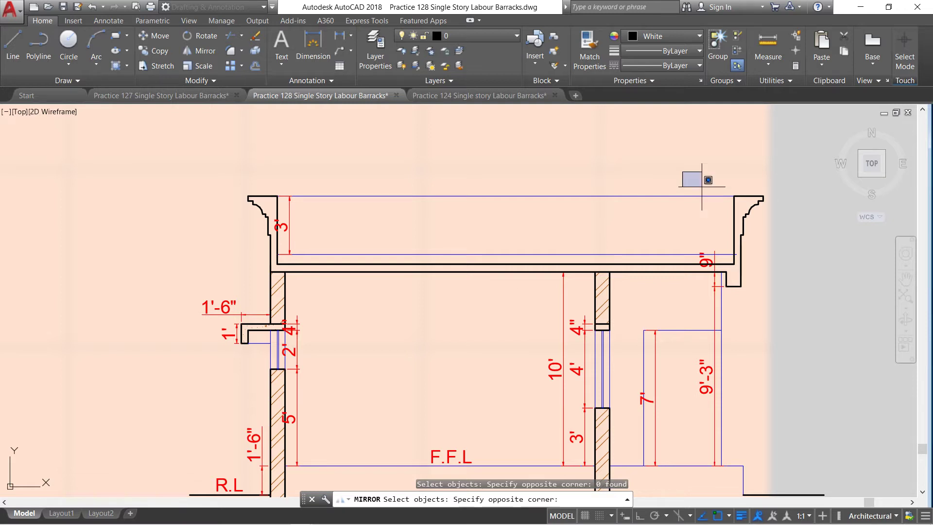
{"action": "left_click", "coordinate": [775, 280]}
{"action": "key", "text": "Return"}
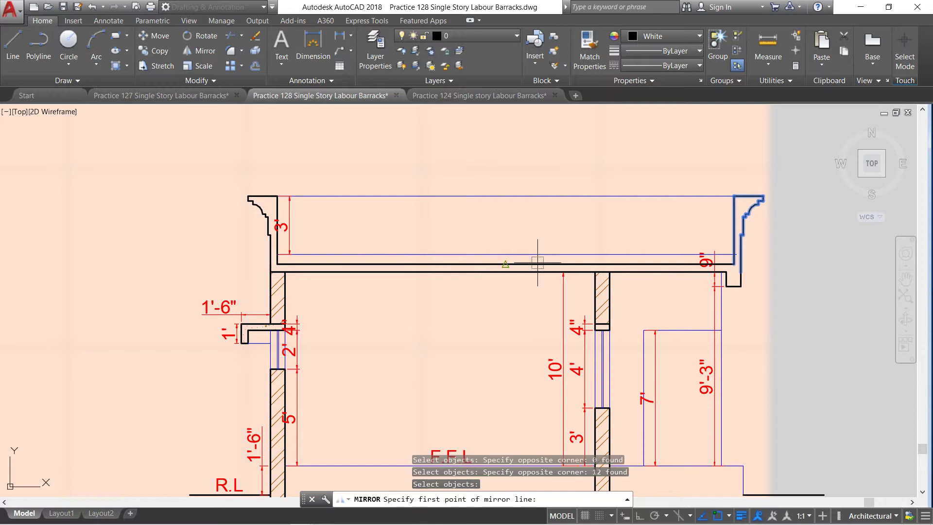
{"action": "left_click", "coordinate": [506, 263]}
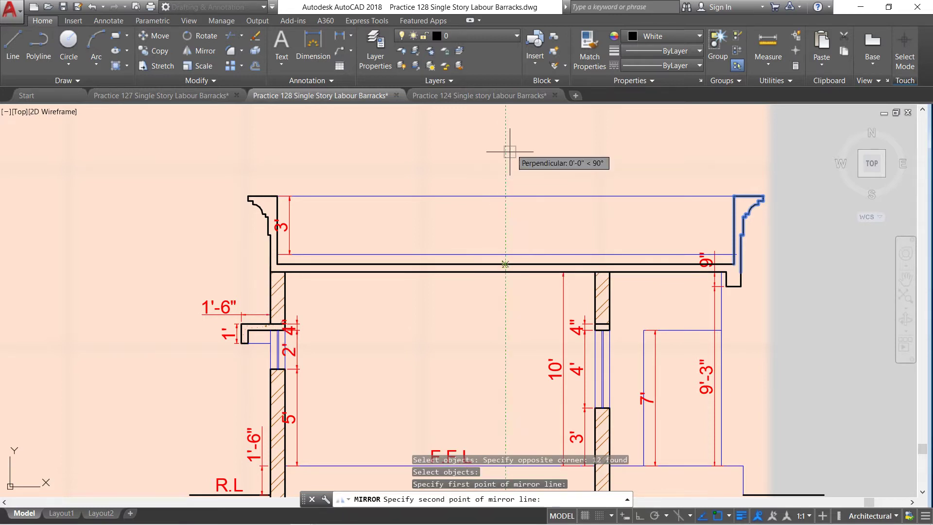
{"action": "left_click", "coordinate": [639, 516]}
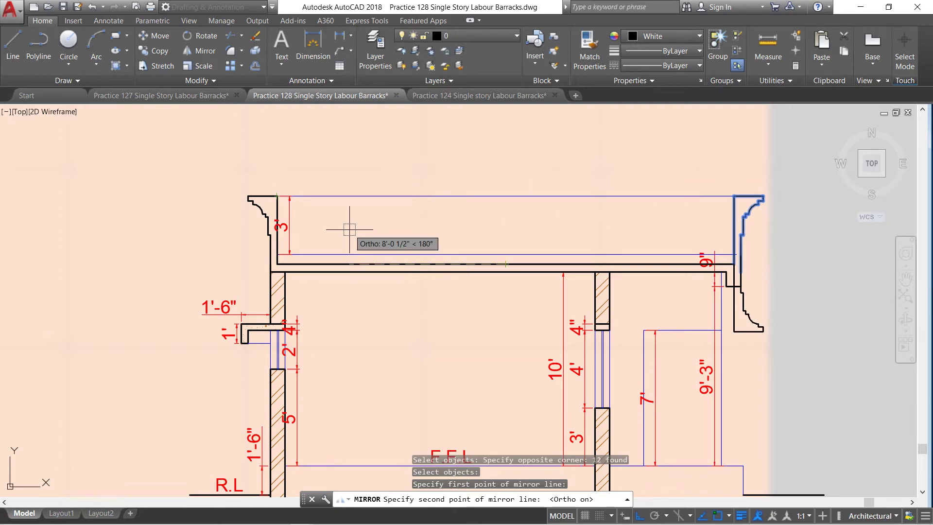
{"action": "key", "text": "Escape"}
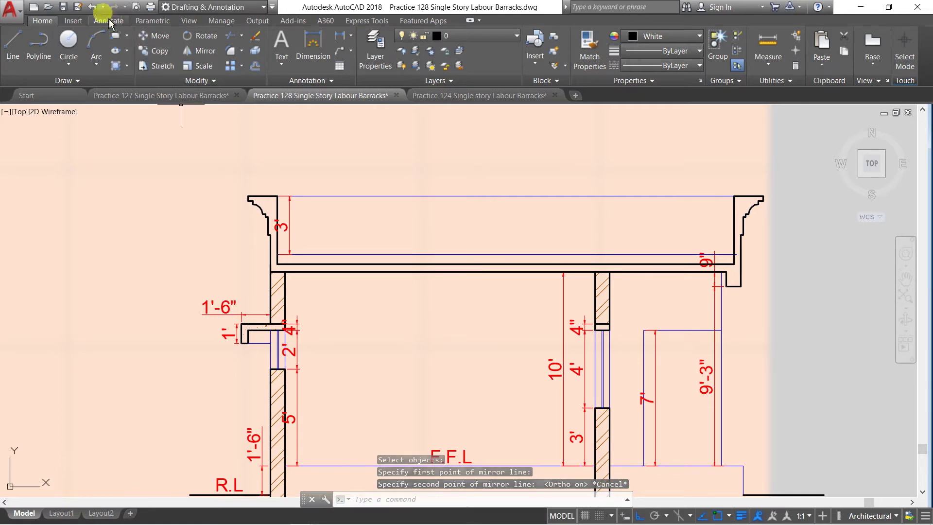
Undo twice to restore the concrete hatch on the roof slab and parapets
{"action": "left_click", "coordinate": [92, 7]}
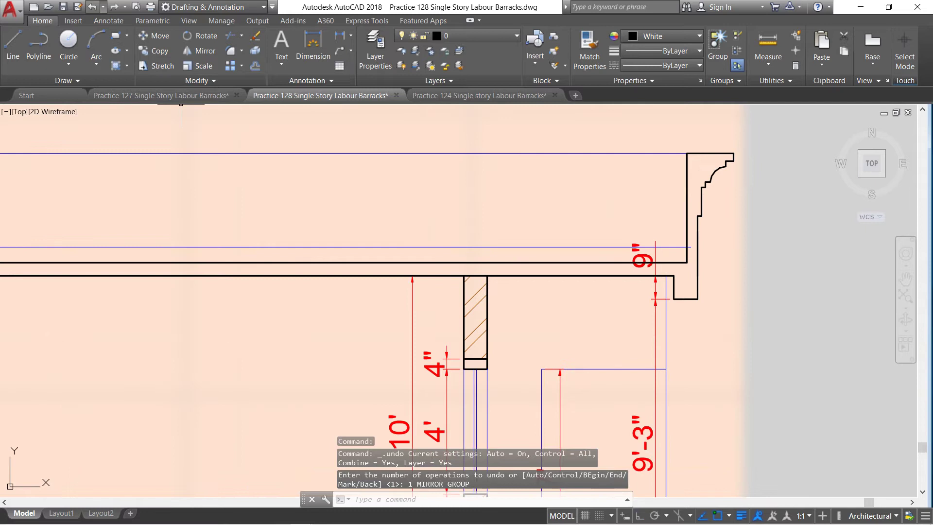
{"action": "left_click", "coordinate": [92, 7]}
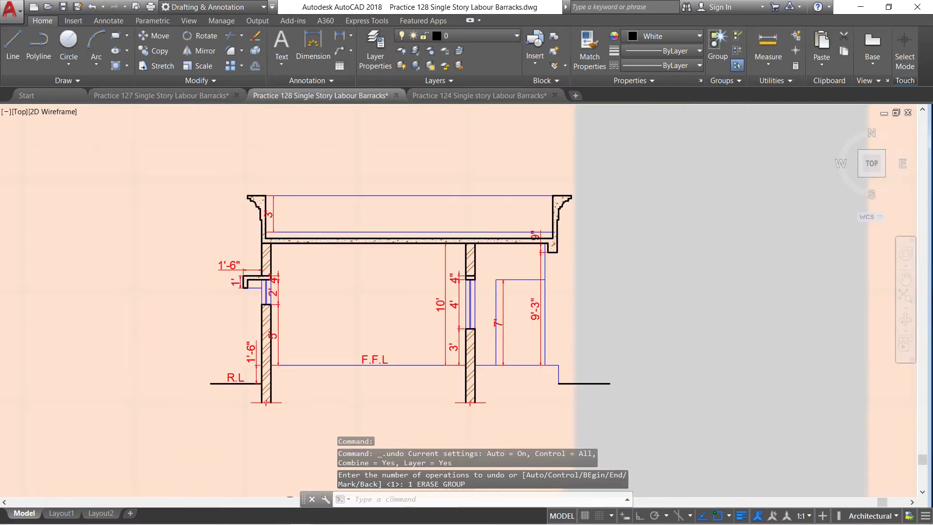
{"action": "scroll", "coordinate": [350, 299], "scroll_direction": "up", "scroll_amount": 2}
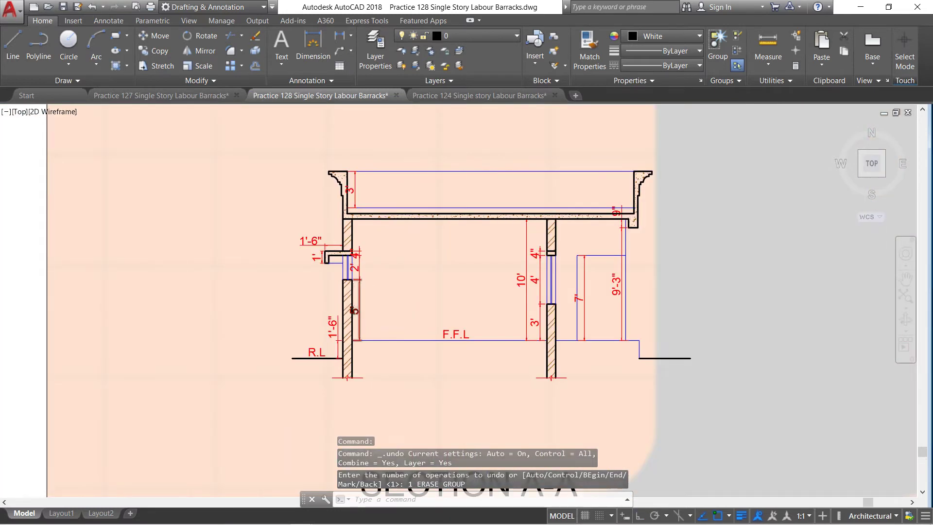
{"action": "scroll", "coordinate": [353, 307], "scroll_direction": "up", "scroll_amount": 2}
{"action": "scroll", "coordinate": [353, 306], "scroll_direction": "down", "scroll_amount": 2}
{"action": "scroll", "coordinate": [352, 203], "scroll_direction": "up", "scroll_amount": 2}
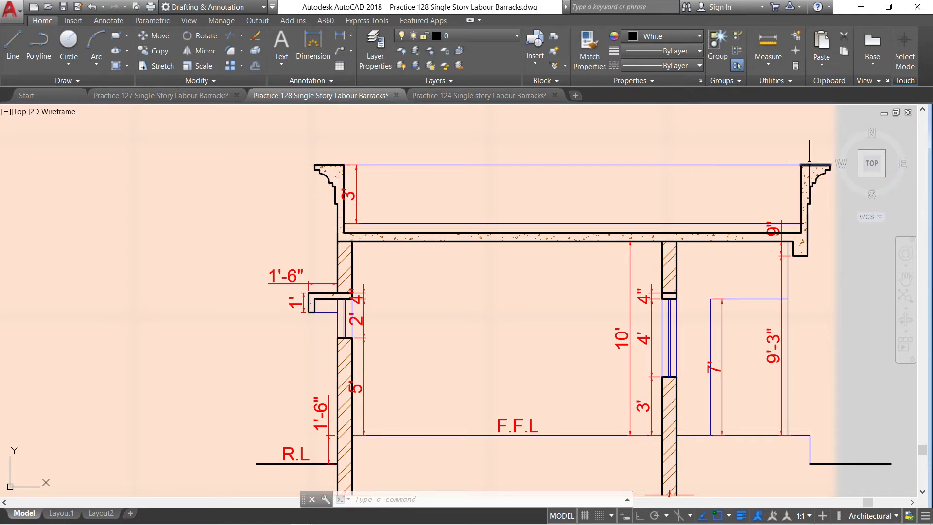
{"action": "scroll", "coordinate": [335, 317], "scroll_direction": "up", "scroll_amount": 2}
{"action": "scroll", "coordinate": [335, 316], "scroll_direction": "down", "scroll_amount": 4}
{"action": "scroll", "coordinate": [336, 316], "scroll_direction": "down", "scroll_amount": 2}
{"action": "scroll", "coordinate": [349, 349], "scroll_direction": "up", "scroll_amount": 4}
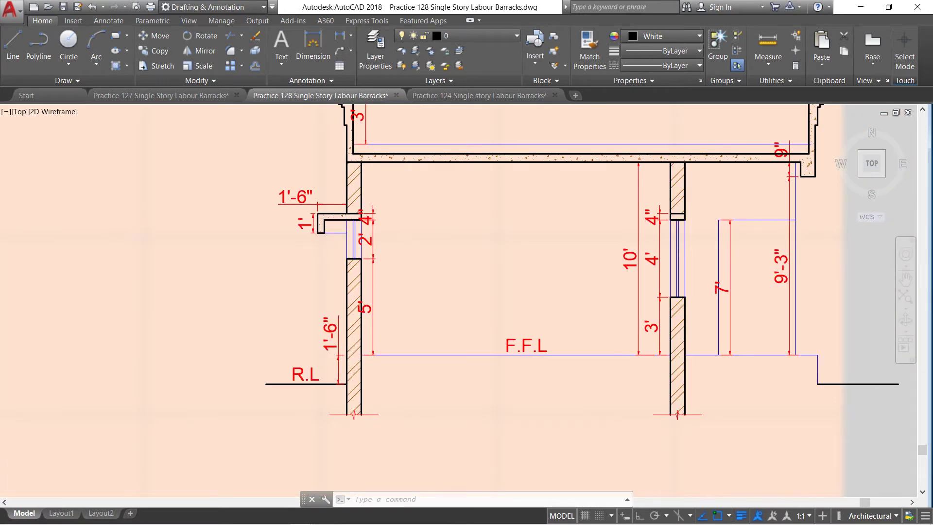
{"action": "scroll", "coordinate": [348, 228], "scroll_direction": "up", "scroll_amount": 2}
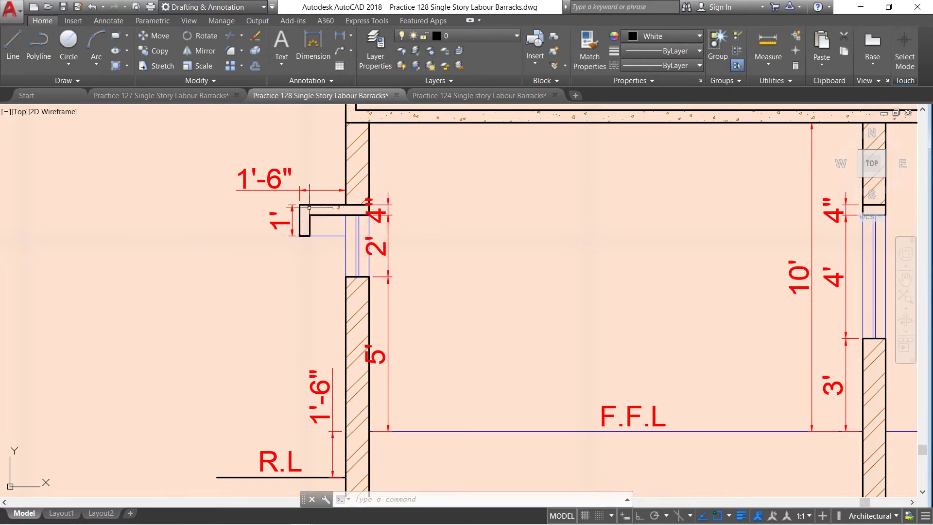
{"action": "scroll", "coordinate": [315, 207], "scroll_direction": "up", "scroll_amount": 4}
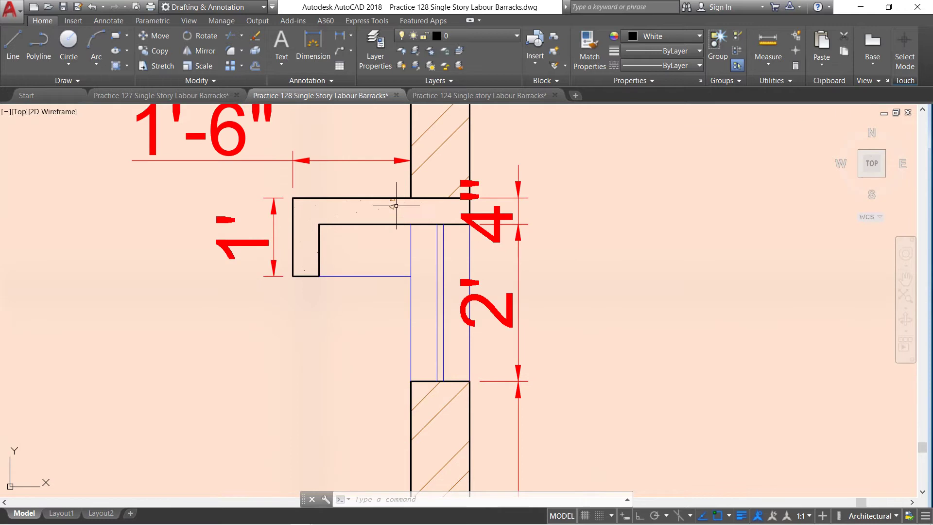
{"action": "scroll", "coordinate": [339, 214], "scroll_direction": "down", "scroll_amount": 3}
{"action": "scroll", "coordinate": [389, 229], "scroll_direction": "down", "scroll_amount": 2}
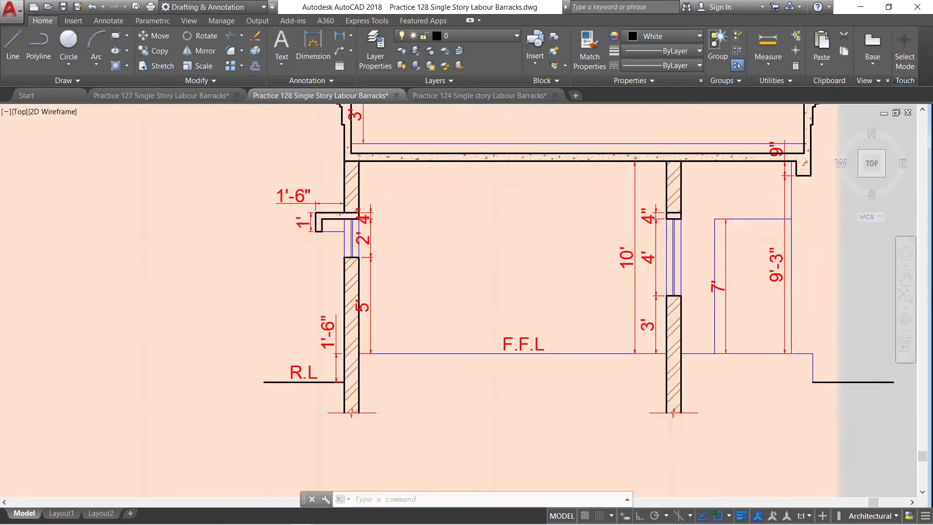
{"action": "scroll", "coordinate": [428, 235], "scroll_direction": "down", "scroll_amount": 2}
{"action": "scroll", "coordinate": [459, 242], "scroll_direction": "down", "scroll_amount": 1}
{"action": "scroll", "coordinate": [460, 242], "scroll_direction": "up", "scroll_amount": 4}
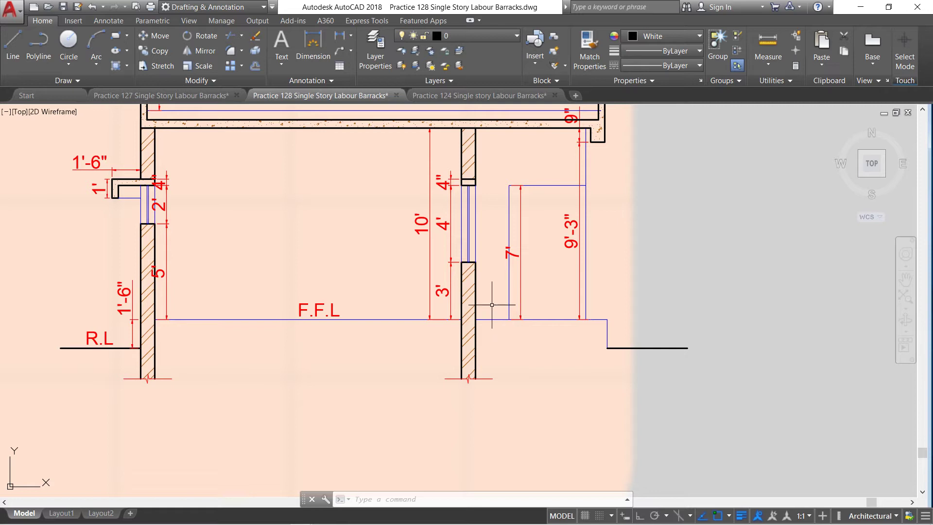
{"action": "scroll", "coordinate": [484, 290], "scroll_direction": "up", "scroll_amount": 2}
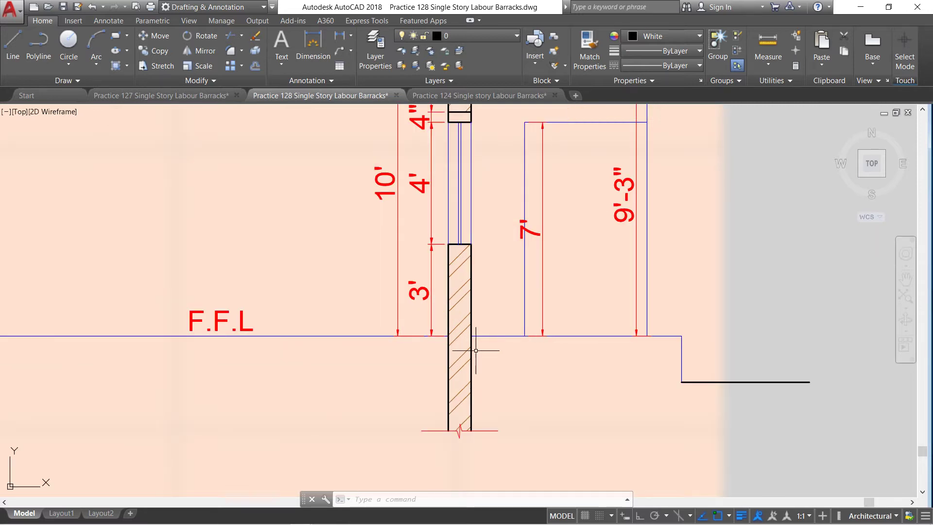
{"action": "scroll", "coordinate": [481, 284], "scroll_direction": "down", "scroll_amount": 2}
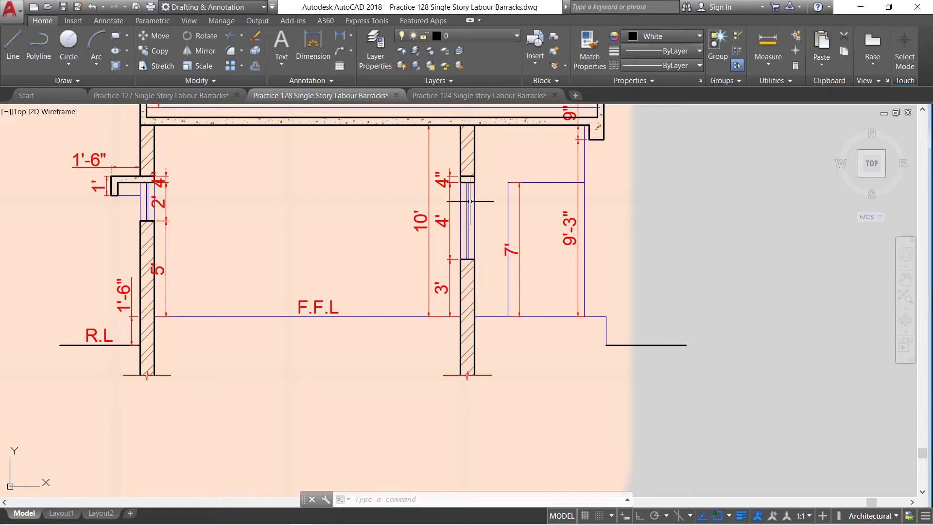
{"action": "scroll", "coordinate": [469, 201], "scroll_direction": "up", "scroll_amount": 4}
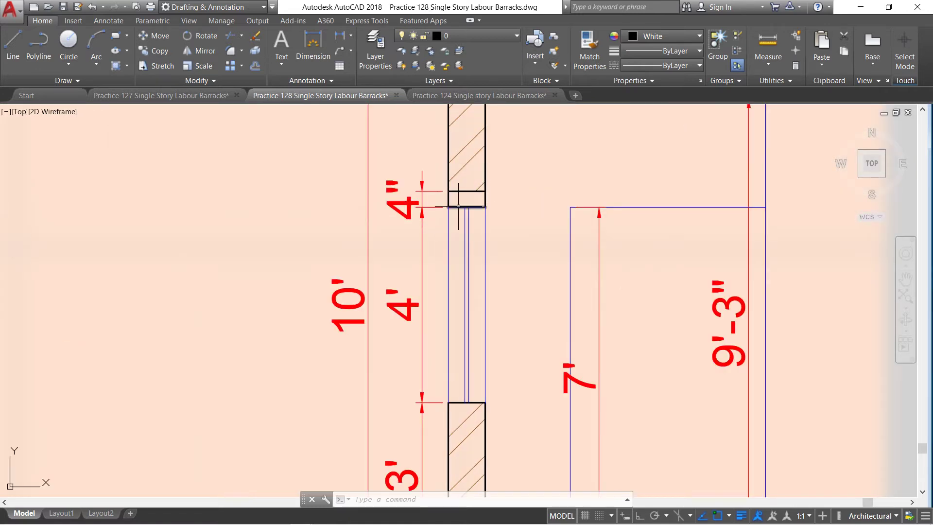
{"action": "scroll", "coordinate": [459, 207], "scroll_direction": "up", "scroll_amount": 2}
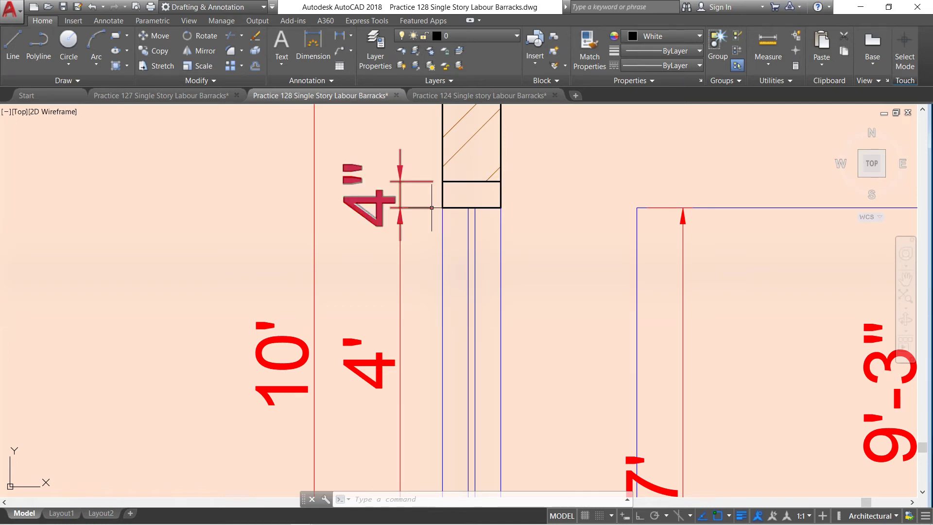
{"action": "scroll", "coordinate": [453, 199], "scroll_direction": "down", "scroll_amount": 4}
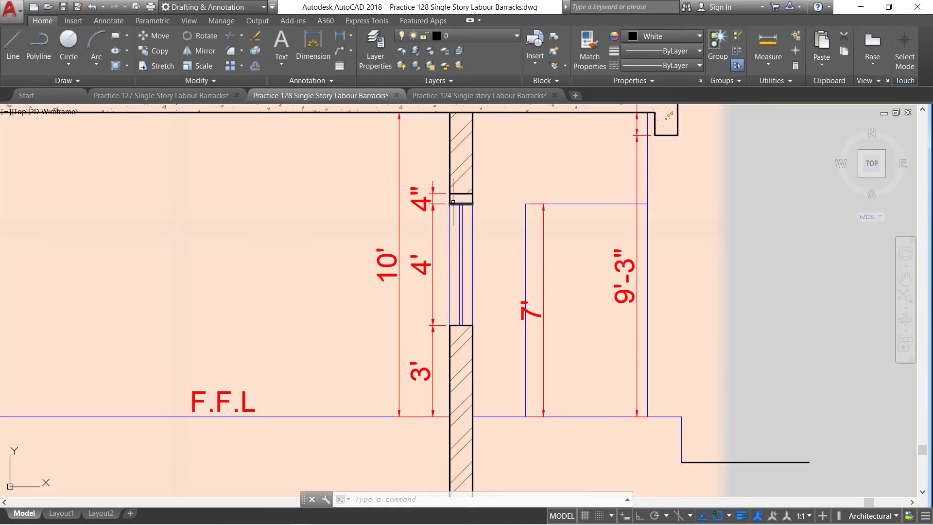
{"action": "scroll", "coordinate": [453, 201], "scroll_direction": "up", "scroll_amount": 2}
{"action": "scroll", "coordinate": [453, 208], "scroll_direction": "down", "scroll_amount": 2}
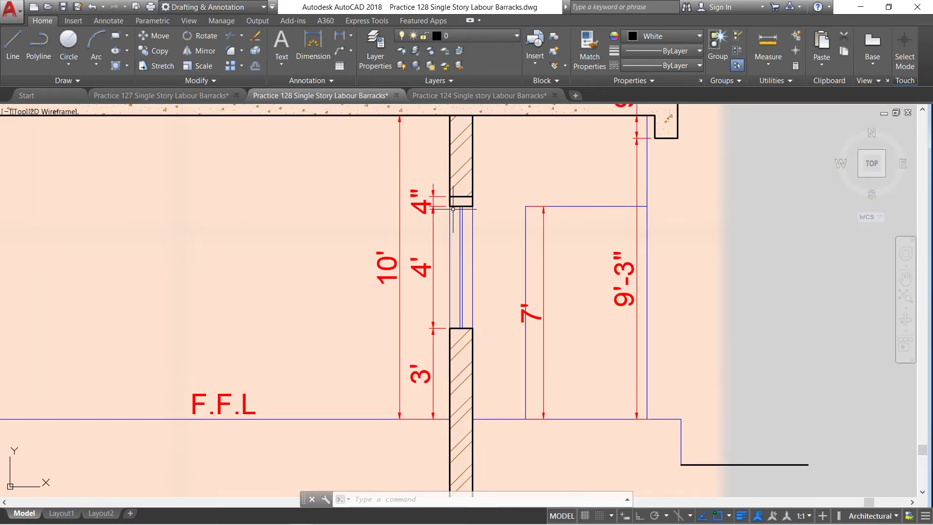
{"action": "scroll", "coordinate": [449, 200], "scroll_direction": "up", "scroll_amount": 2}
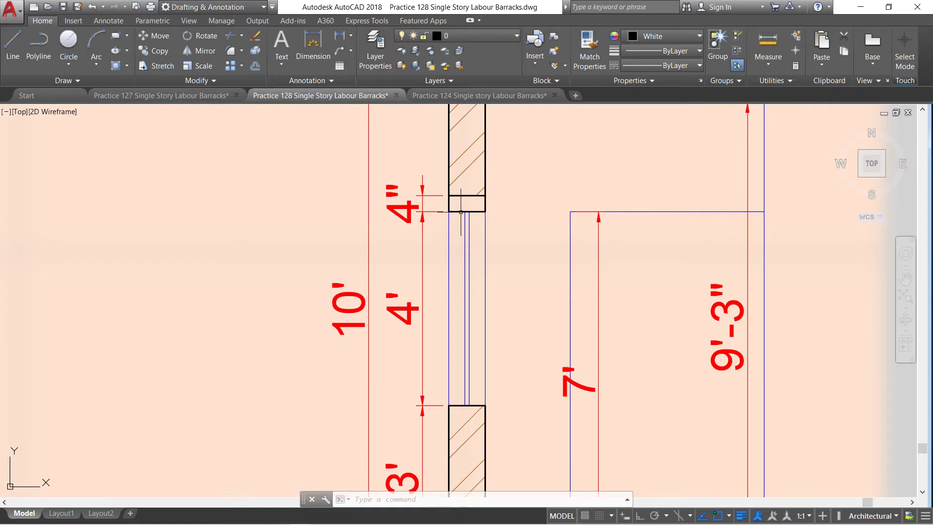
{"action": "scroll", "coordinate": [459, 219], "scroll_direction": "down", "scroll_amount": 2}
{"action": "scroll", "coordinate": [470, 245], "scroll_direction": "down", "scroll_amount": 2}
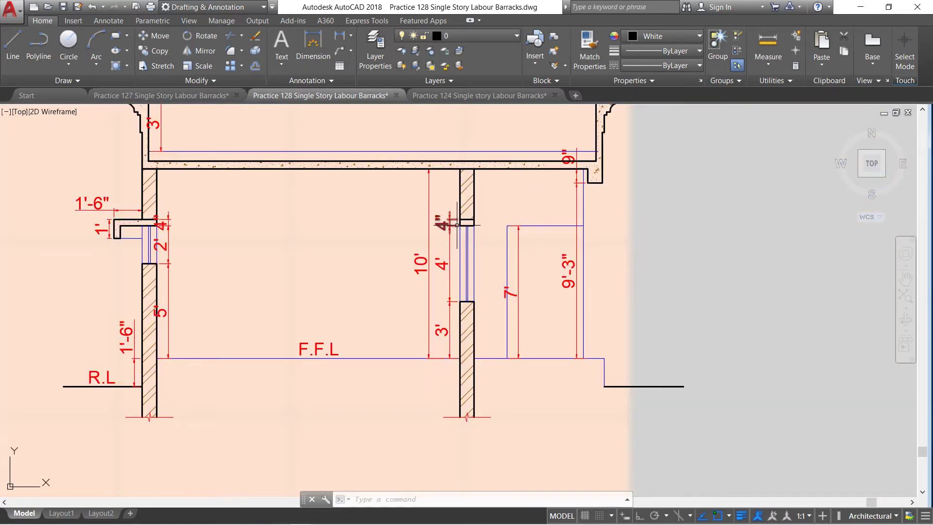
{"action": "scroll", "coordinate": [457, 225], "scroll_direction": "up", "scroll_amount": 2}
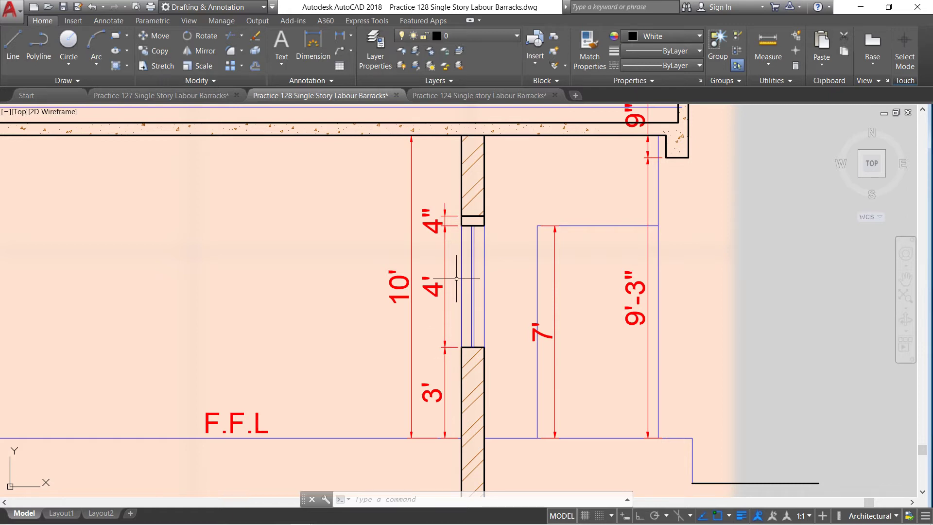
{"action": "scroll", "coordinate": [458, 226], "scroll_direction": "up", "scroll_amount": 1}
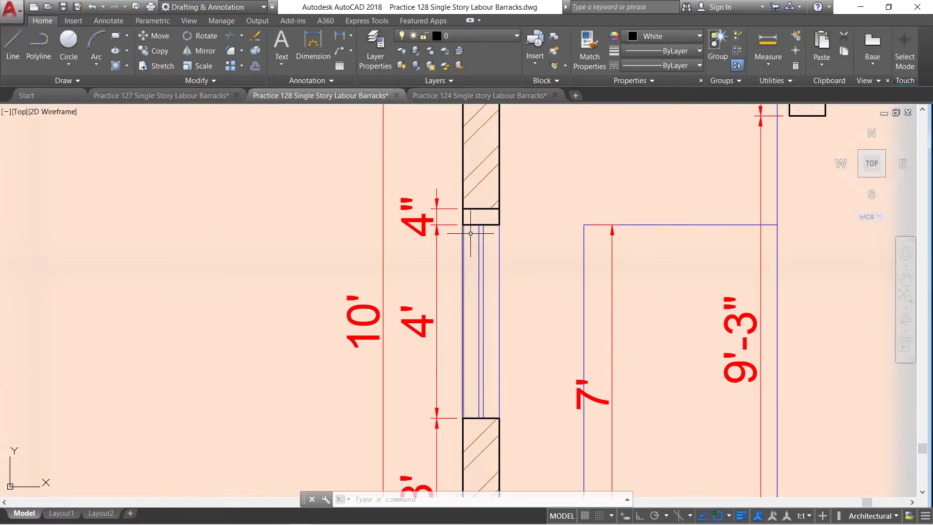
{"action": "scroll", "coordinate": [458, 226], "scroll_direction": "up", "scroll_amount": 1}
{"action": "scroll", "coordinate": [476, 252], "scroll_direction": "down", "scroll_amount": 3}
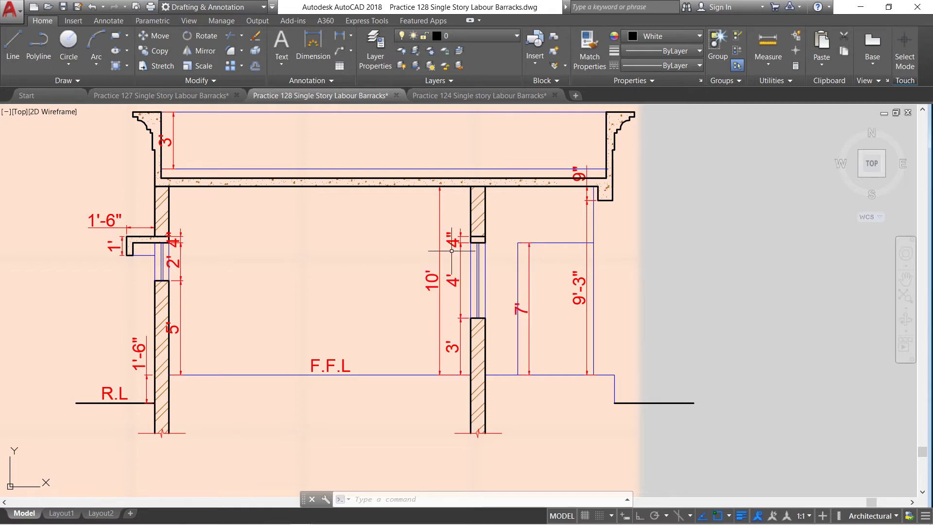
{"action": "scroll", "coordinate": [483, 258], "scroll_direction": "up", "scroll_amount": 2}
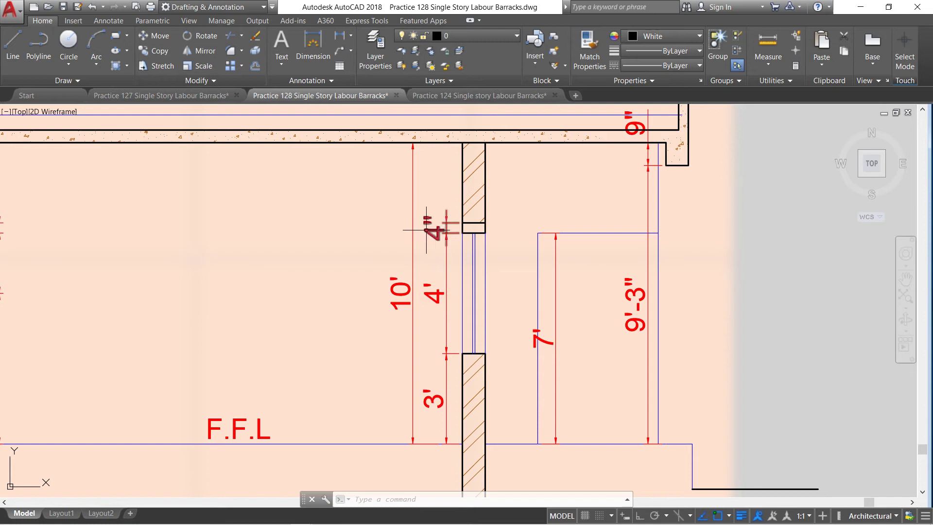
{"action": "scroll", "coordinate": [629, 228], "scroll_direction": "down", "scroll_amount": 2}
{"action": "scroll", "coordinate": [629, 229], "scroll_direction": "down", "scroll_amount": 2}
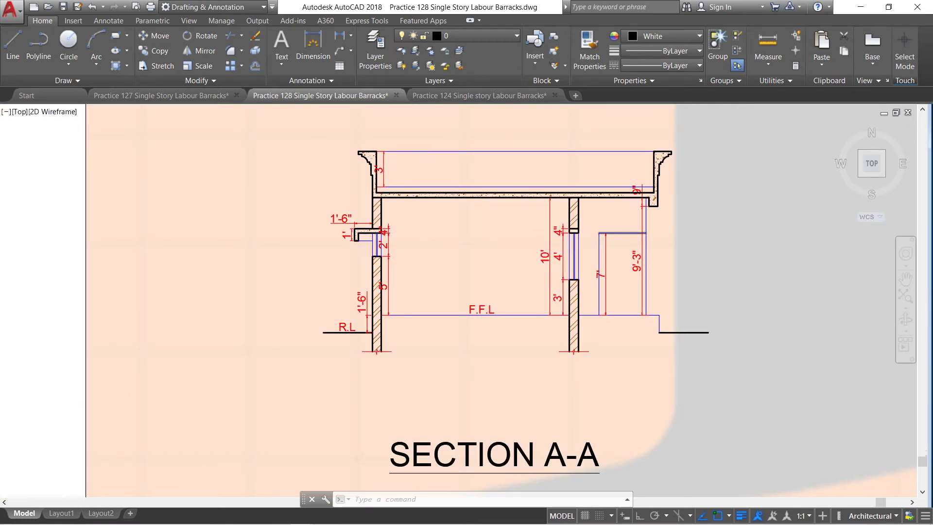
{"action": "scroll", "coordinate": [527, 257], "scroll_direction": "down", "scroll_amount": 2}
{"action": "scroll", "coordinate": [528, 257], "scroll_direction": "up", "scroll_amount": 1}
{"action": "scroll", "coordinate": [520, 239], "scroll_direction": "up", "scroll_amount": 2}
{"action": "scroll", "coordinate": [514, 222], "scroll_direction": "up", "scroll_amount": 2}
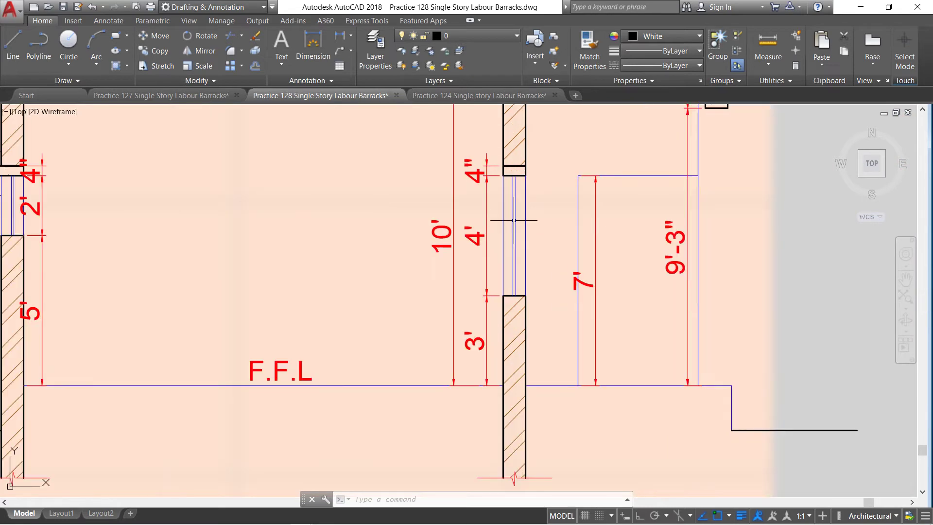
{"action": "mouse_move", "coordinate": [515, 222]}
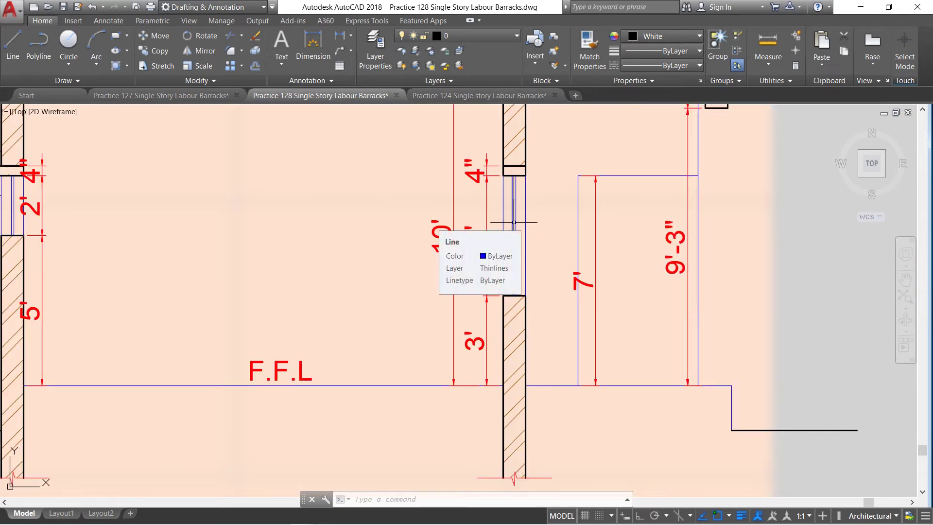
{"action": "scroll", "coordinate": [517, 195], "scroll_direction": "down", "scroll_amount": 4}
{"action": "scroll", "coordinate": [518, 194], "scroll_direction": "up", "scroll_amount": 2}
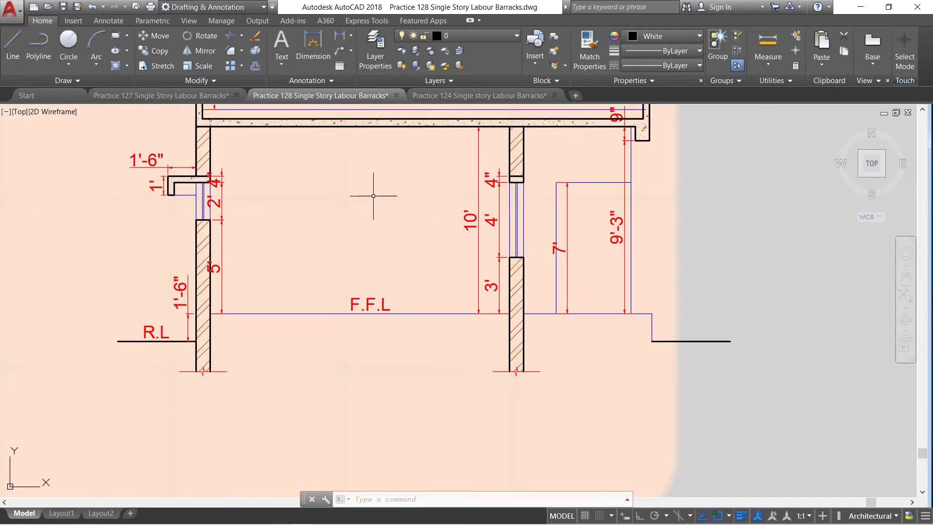
{"action": "scroll", "coordinate": [192, 187], "scroll_direction": "up", "scroll_amount": 2}
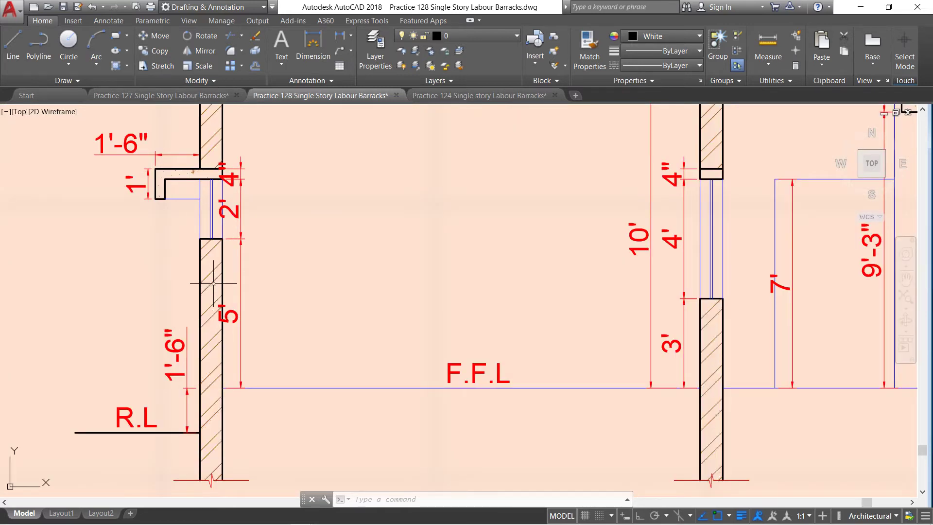
{"action": "mouse_move", "coordinate": [211, 274]}
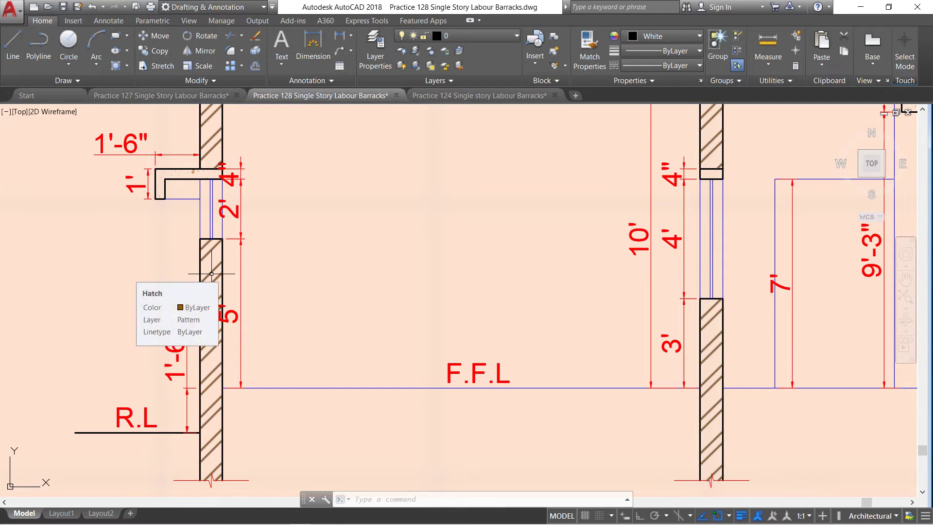
{"action": "scroll", "coordinate": [211, 274], "scroll_direction": "down", "scroll_amount": 3}
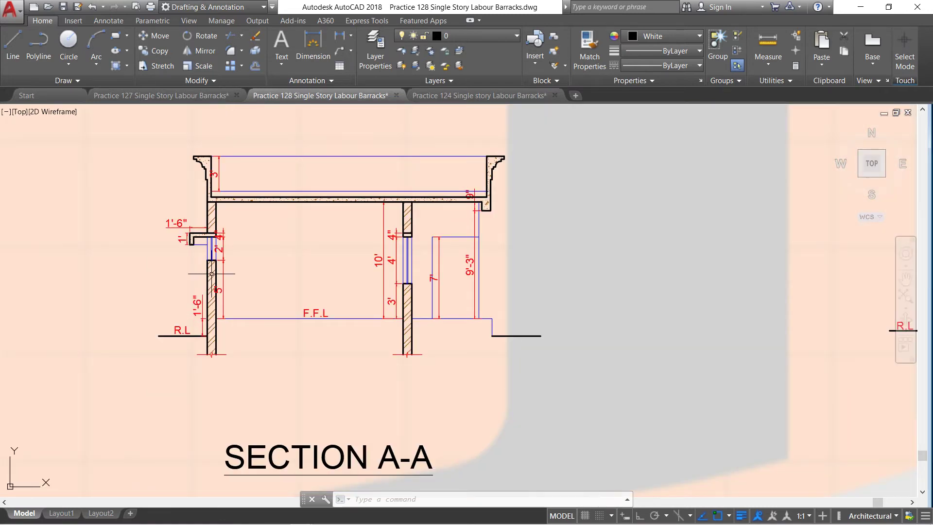
{"action": "scroll", "coordinate": [208, 258], "scroll_direction": "up", "scroll_amount": 2}
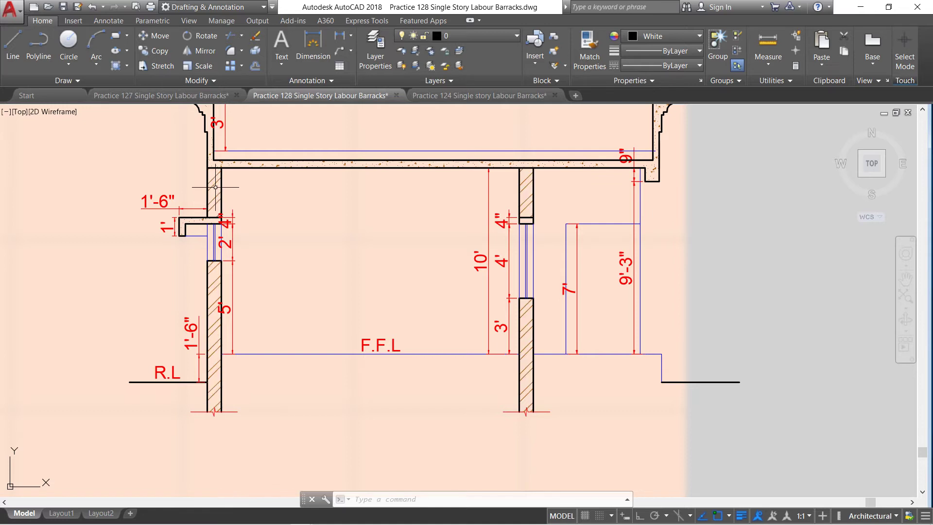
{"action": "left_click", "coordinate": [216, 202]}
{"action": "left_click", "coordinate": [238, 61]}
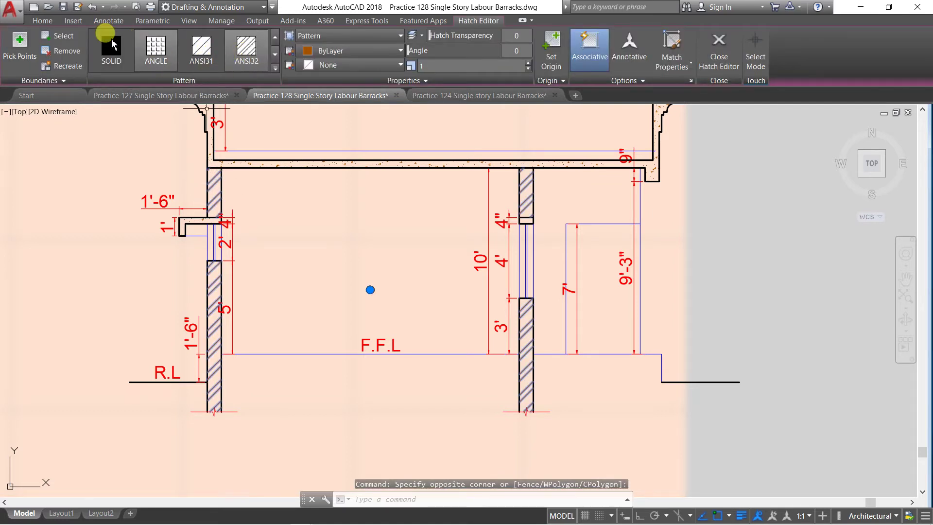
{"action": "left_click", "coordinate": [42, 20]}
{"action": "left_click", "coordinate": [256, 37]}
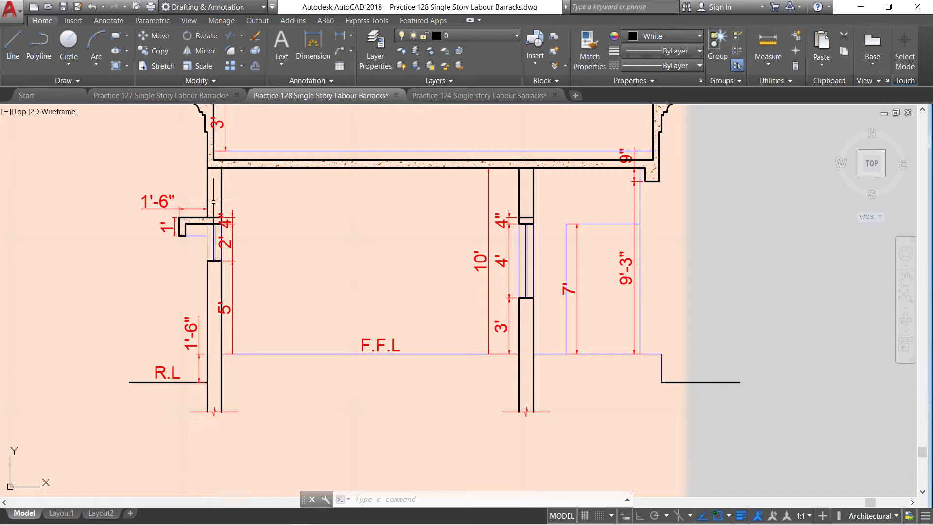
{"action": "left_click", "coordinate": [93, 7]}
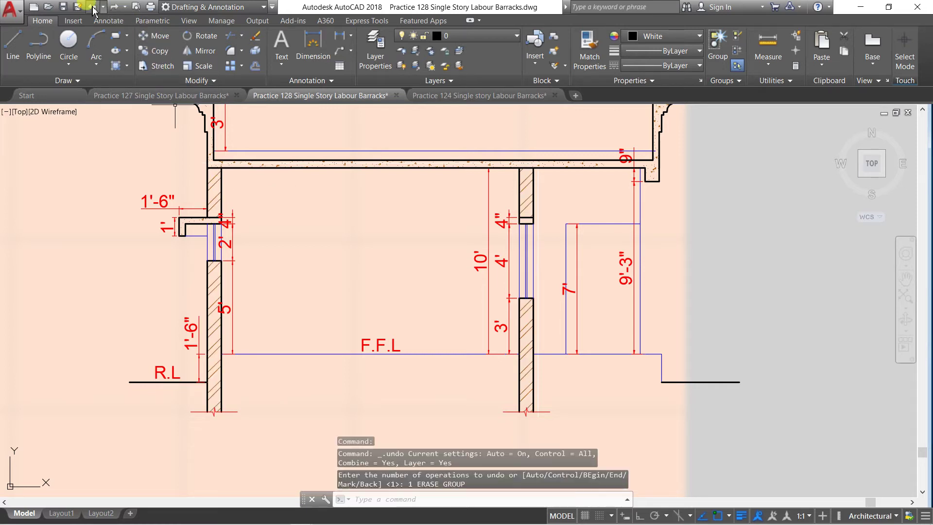
{"action": "scroll", "coordinate": [417, 305], "scroll_direction": "down", "scroll_amount": 2}
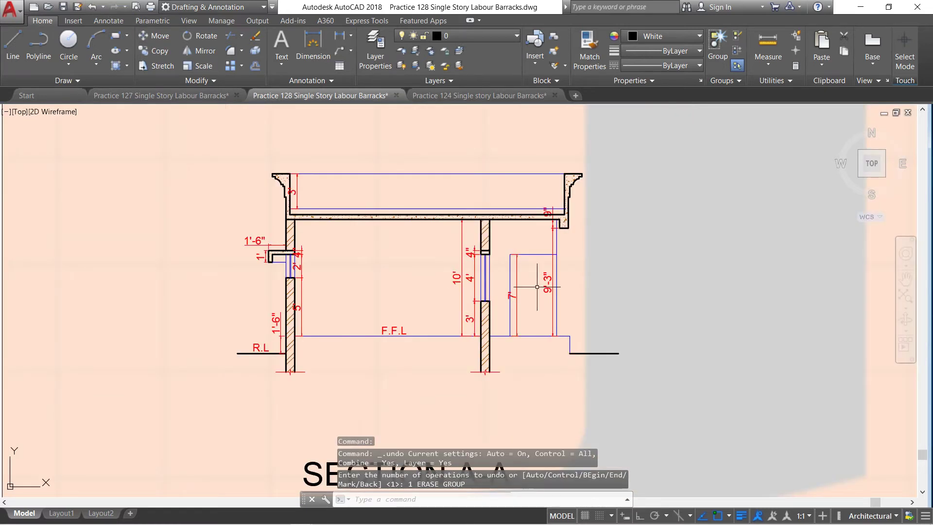
{"action": "scroll", "coordinate": [361, 297], "scroll_direction": "up", "scroll_amount": 2}
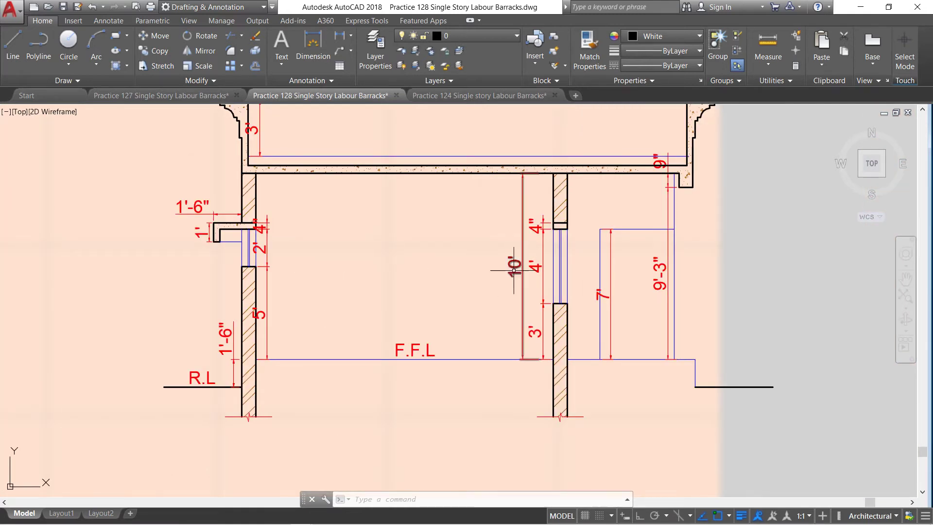
{"action": "scroll", "coordinate": [433, 268], "scroll_direction": "down", "scroll_amount": 4}
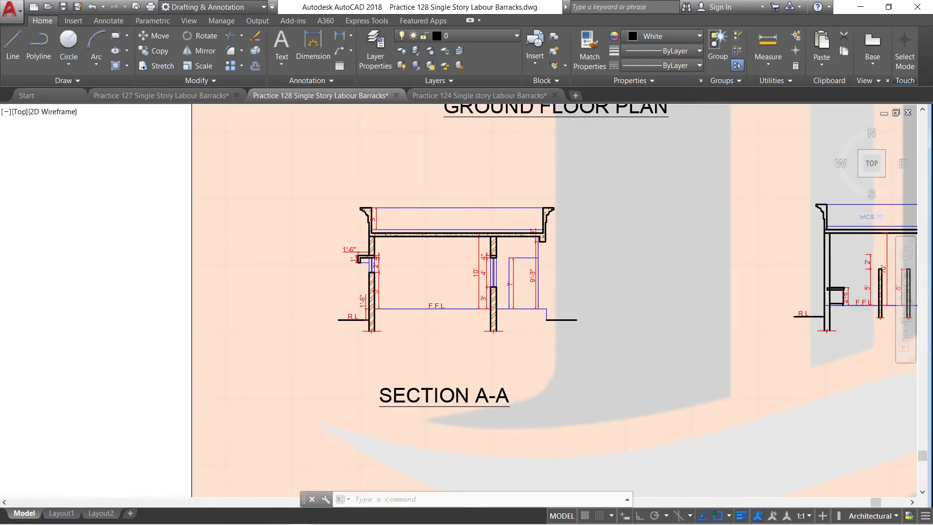
{"action": "scroll", "coordinate": [497, 288], "scroll_direction": "down", "scroll_amount": 2}
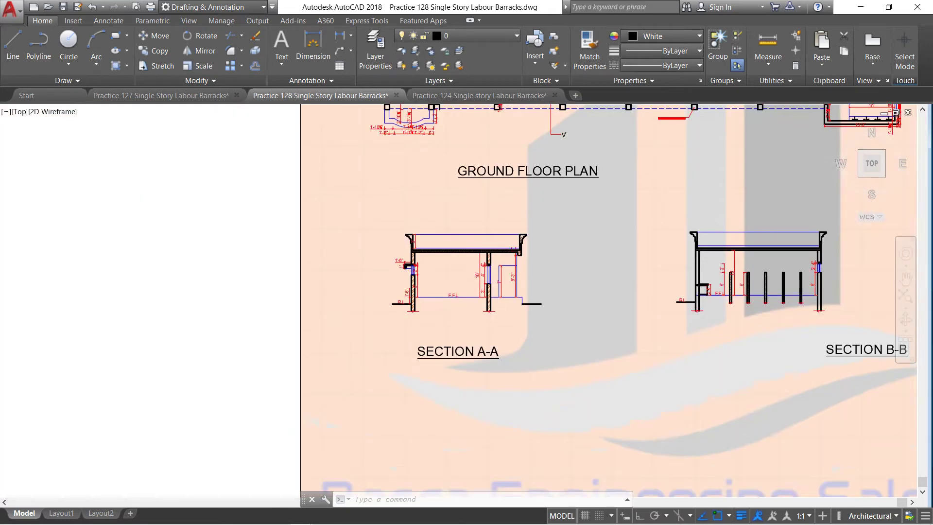
{"action": "scroll", "coordinate": [498, 286], "scroll_direction": "down", "scroll_amount": 2}
{"action": "scroll", "coordinate": [502, 285], "scroll_direction": "down", "scroll_amount": 2}
{"action": "scroll", "coordinate": [510, 172], "scroll_direction": "up", "scroll_amount": 2}
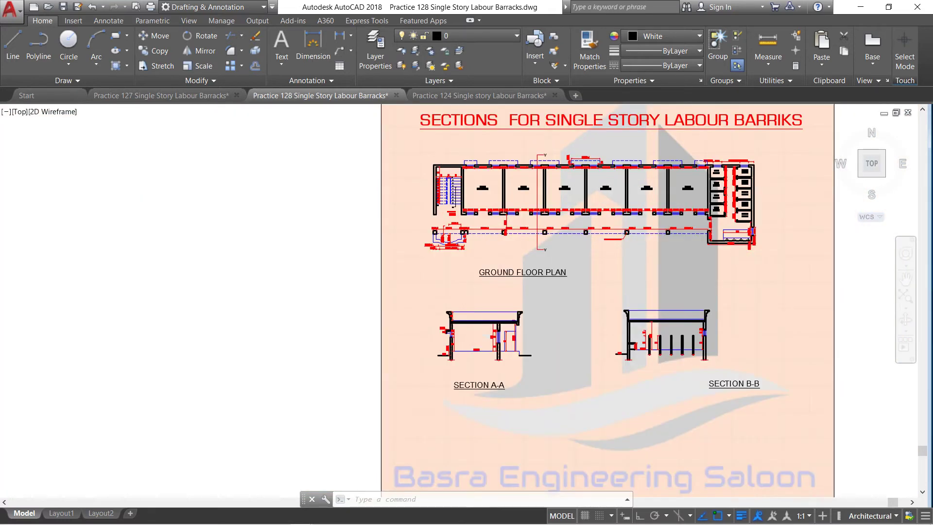
{"action": "scroll", "coordinate": [501, 184], "scroll_direction": "up", "scroll_amount": 2}
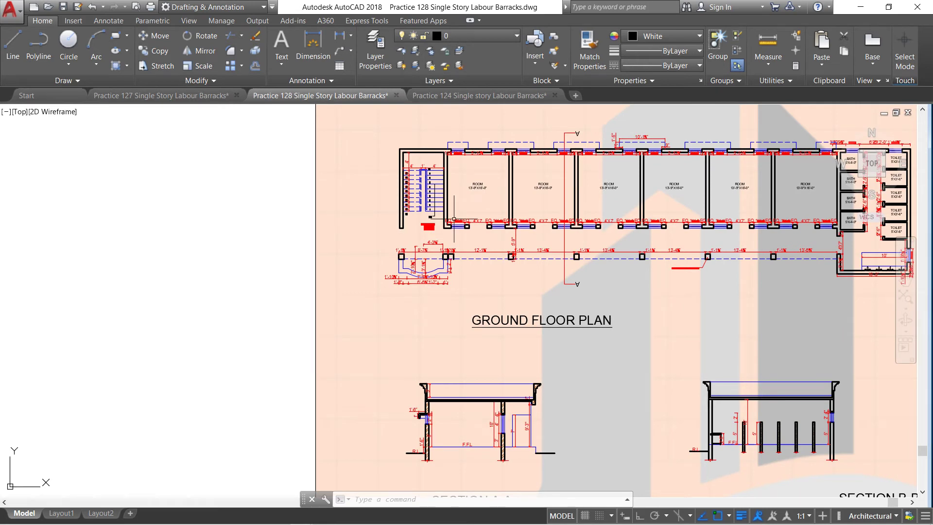
{"action": "scroll", "coordinate": [576, 241], "scroll_direction": "up", "scroll_amount": 2}
{"action": "scroll", "coordinate": [497, 266], "scroll_direction": "down", "scroll_amount": 2}
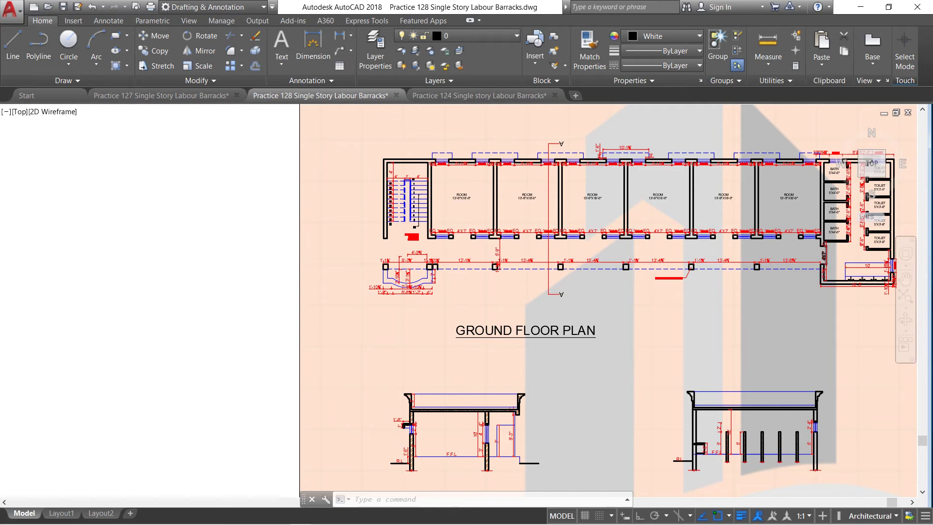
{"action": "scroll", "coordinate": [822, 256], "scroll_direction": "up", "scroll_amount": 3}
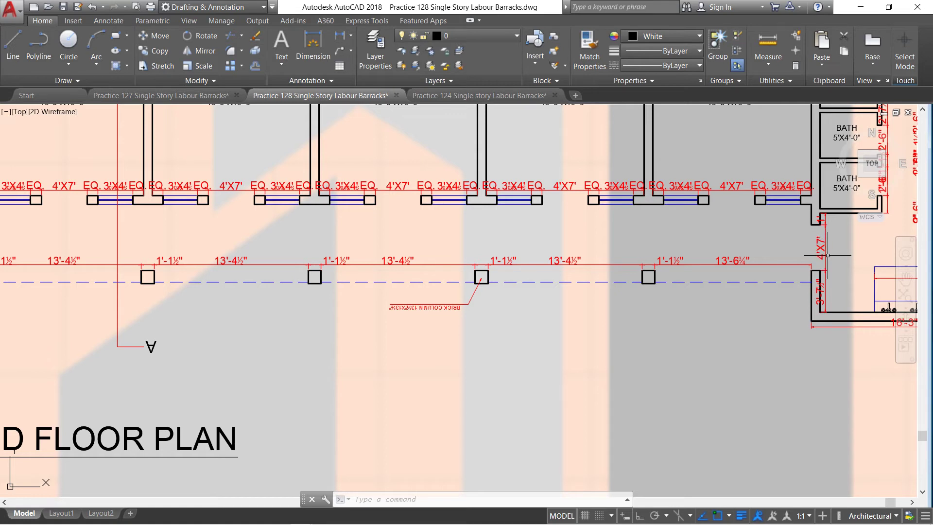
{"action": "scroll", "coordinate": [811, 214], "scroll_direction": "down", "scroll_amount": 5}
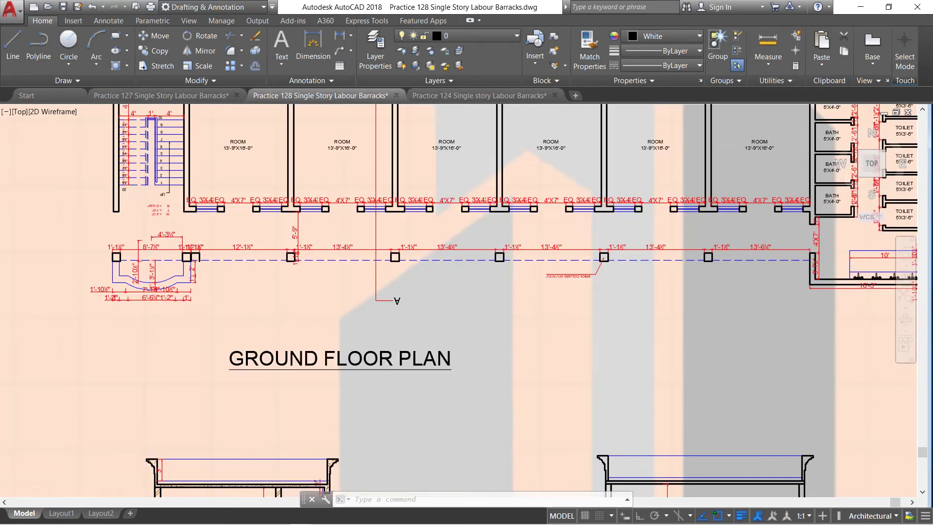
{"action": "scroll", "coordinate": [727, 232], "scroll_direction": "down", "scroll_amount": 3}
{"action": "scroll", "coordinate": [558, 359], "scroll_direction": "up", "scroll_amount": 4}
{"action": "scroll", "coordinate": [578, 354], "scroll_direction": "up", "scroll_amount": 1}
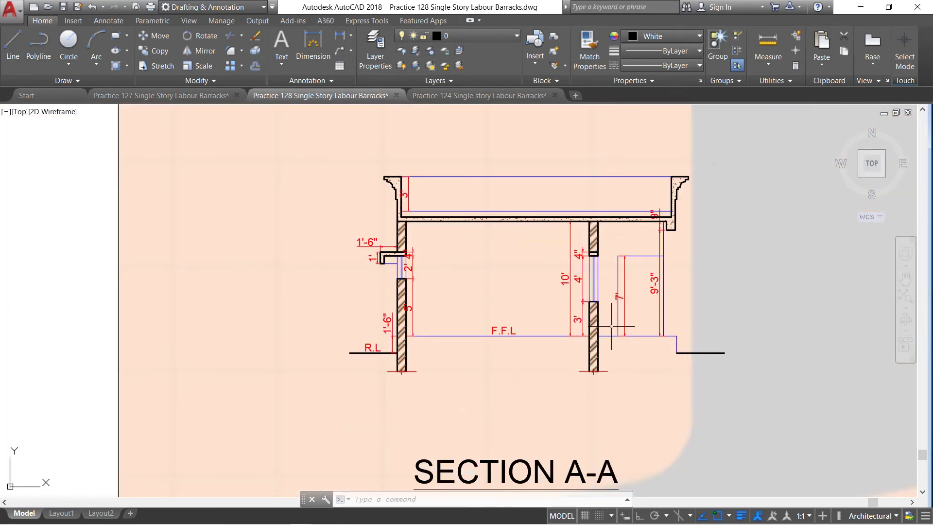
{"action": "scroll", "coordinate": [583, 351], "scroll_direction": "up", "scroll_amount": 3}
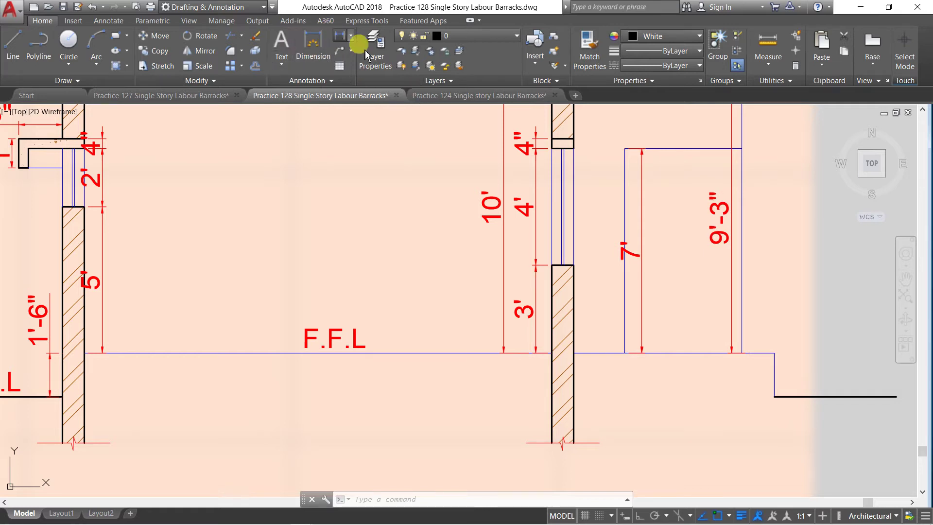
Dimension the 4' width across the top of the 7'-high door opening in Section A-A
{"action": "left_click", "coordinate": [339, 36]}
{"action": "key", "text": "Return"}
{"action": "left_click", "coordinate": [673, 148]}
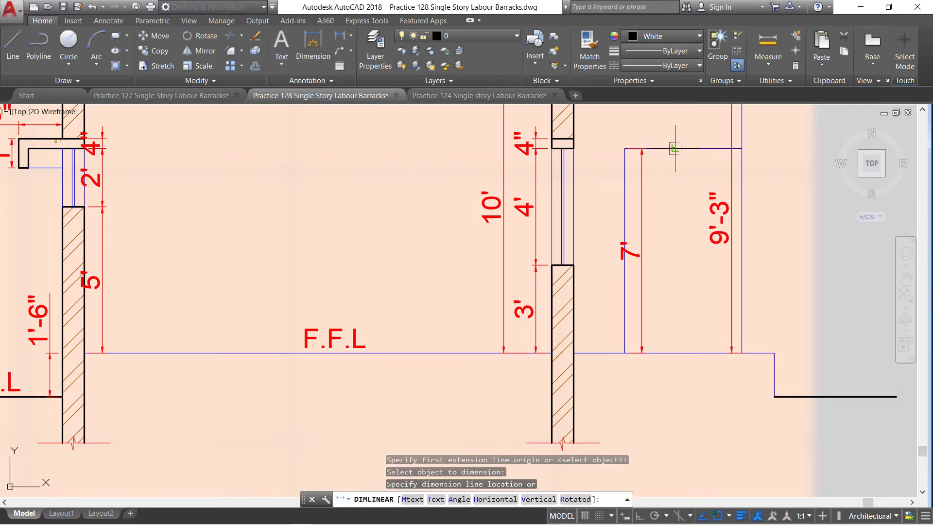
{"action": "scroll", "coordinate": [672, 141], "scroll_direction": "down", "scroll_amount": 2}
{"action": "scroll", "coordinate": [706, 166], "scroll_direction": "down", "scroll_amount": 3}
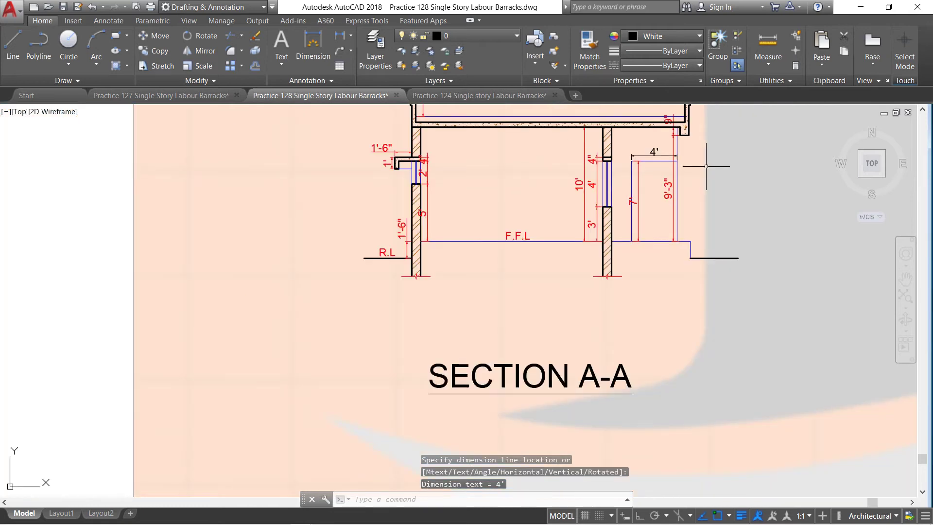
{"action": "scroll", "coordinate": [685, 139], "scroll_direction": "up", "scroll_amount": 4}
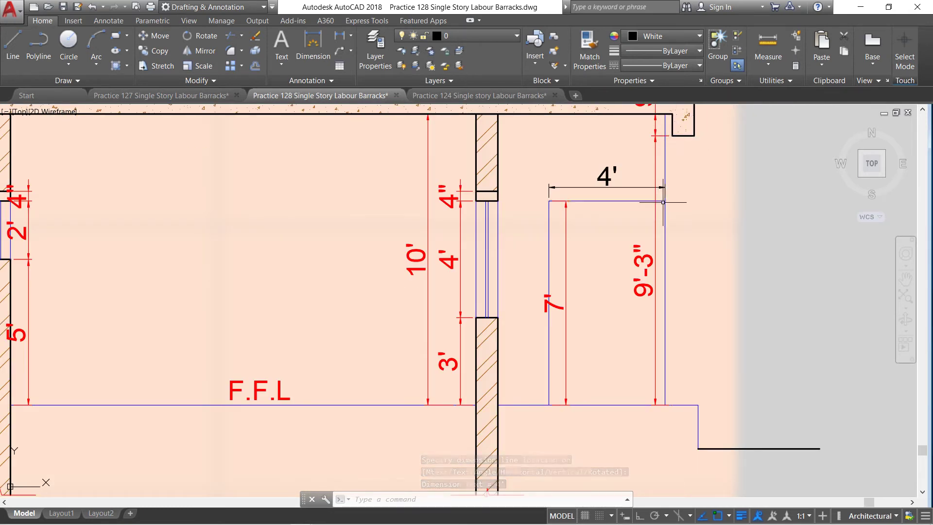
{"action": "scroll", "coordinate": [664, 179], "scroll_direction": "down", "scroll_amount": 4}
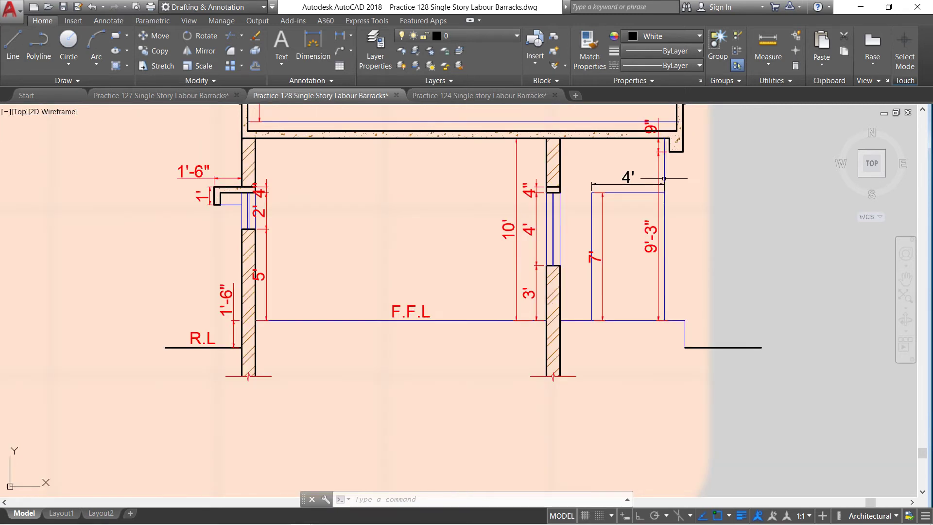
{"action": "scroll", "coordinate": [626, 241], "scroll_direction": "up", "scroll_amount": 4}
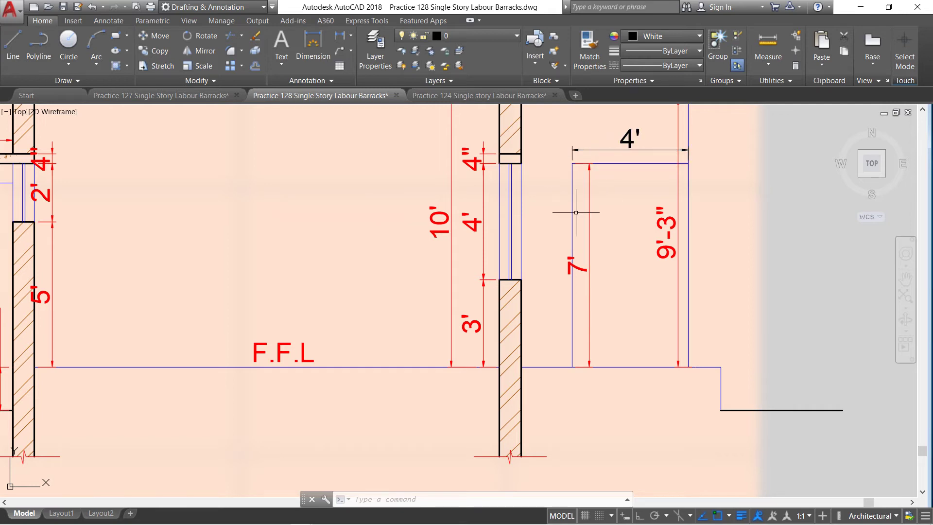
{"action": "scroll", "coordinate": [574, 263], "scroll_direction": "down", "scroll_amount": 2}
{"action": "scroll", "coordinate": [595, 259], "scroll_direction": "down", "scroll_amount": 2}
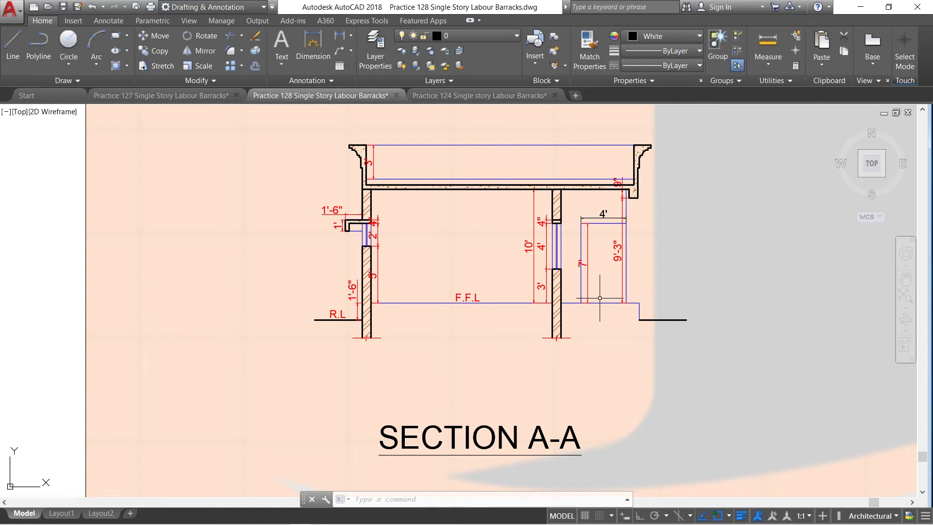
{"action": "scroll", "coordinate": [451, 259], "scroll_direction": "down", "scroll_amount": 2}
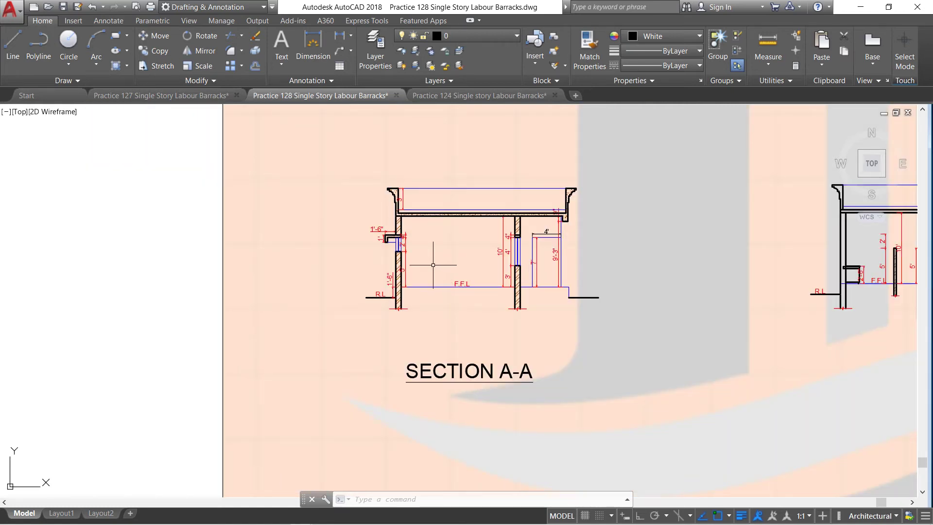
{"action": "scroll", "coordinate": [433, 265], "scroll_direction": "down", "scroll_amount": 2}
{"action": "scroll", "coordinate": [491, 284], "scroll_direction": "down", "scroll_amount": 2}
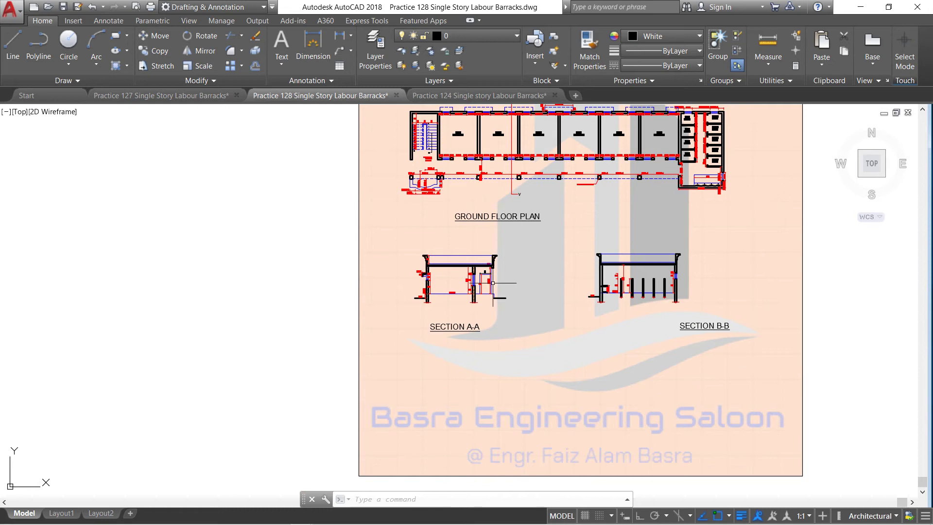
{"action": "scroll", "coordinate": [524, 127], "scroll_direction": "up", "scroll_amount": 2}
{"action": "scroll", "coordinate": [517, 182], "scroll_direction": "down", "scroll_amount": 2}
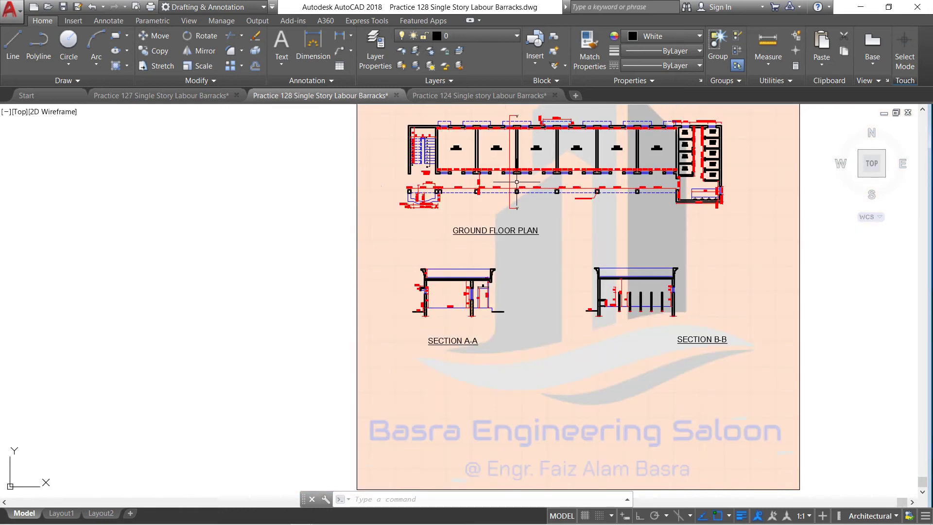
{"action": "scroll", "coordinate": [690, 160], "scroll_direction": "up", "scroll_amount": 2}
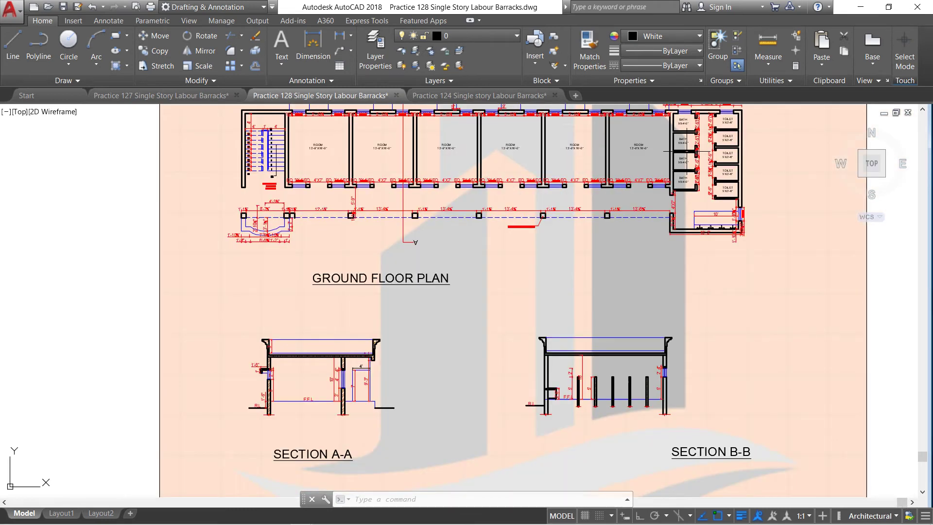
{"action": "scroll", "coordinate": [658, 173], "scroll_direction": "down", "scroll_amount": 2}
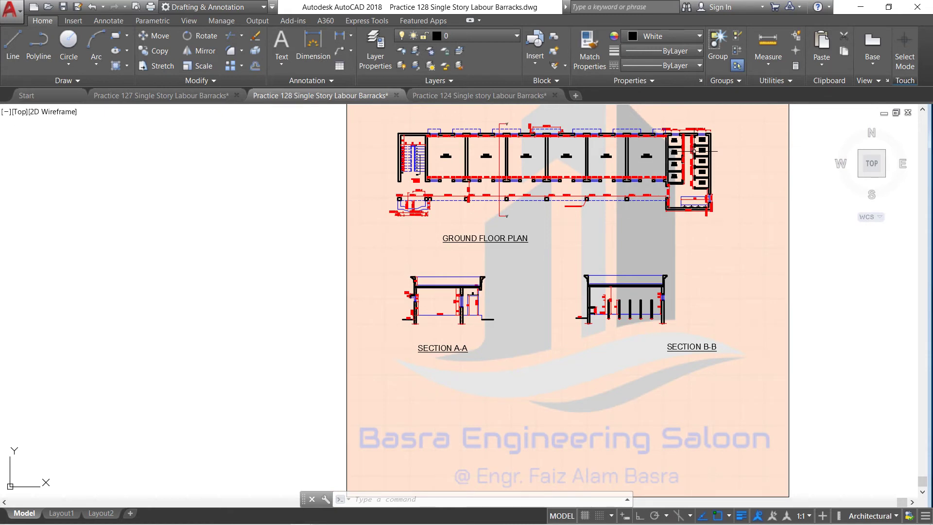
{"action": "scroll", "coordinate": [440, 166], "scroll_direction": "up", "scroll_amount": 2}
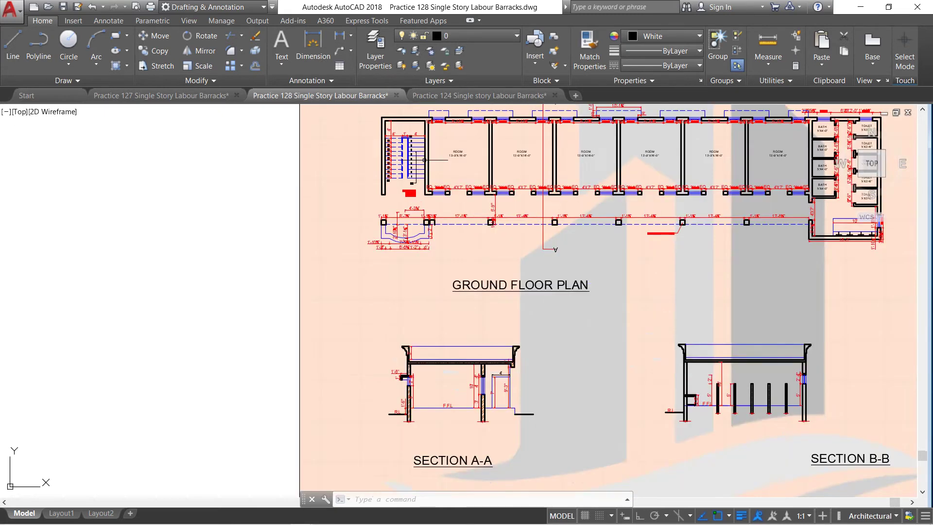
{"action": "scroll", "coordinate": [427, 162], "scroll_direction": "up", "scroll_amount": 2}
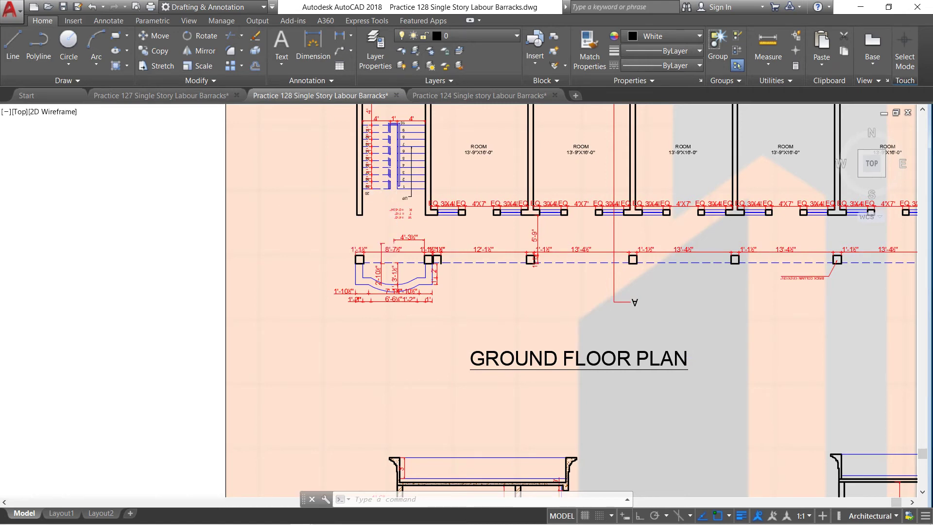
{"action": "scroll", "coordinate": [380, 201], "scroll_direction": "down", "scroll_amount": 2}
{"action": "scroll", "coordinate": [380, 171], "scroll_direction": "up", "scroll_amount": 2}
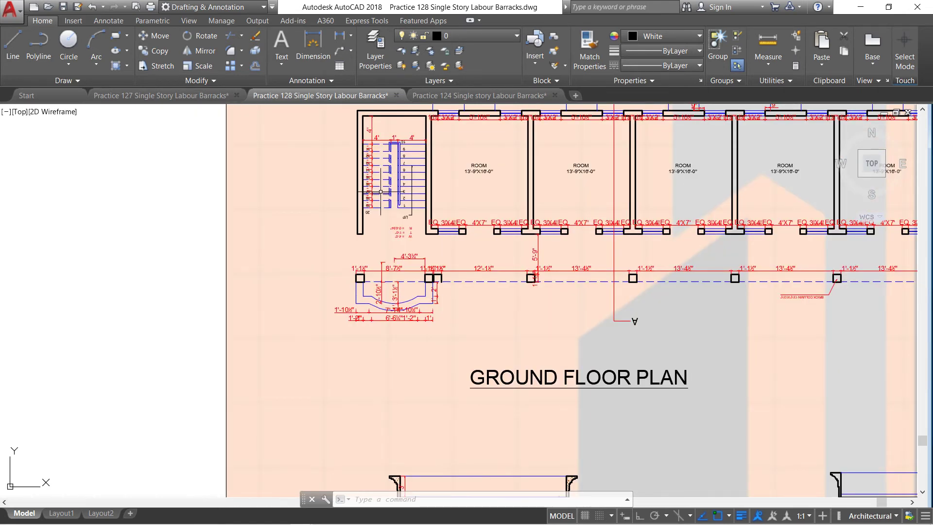
{"action": "scroll", "coordinate": [379, 159], "scroll_direction": "up", "scroll_amount": 2}
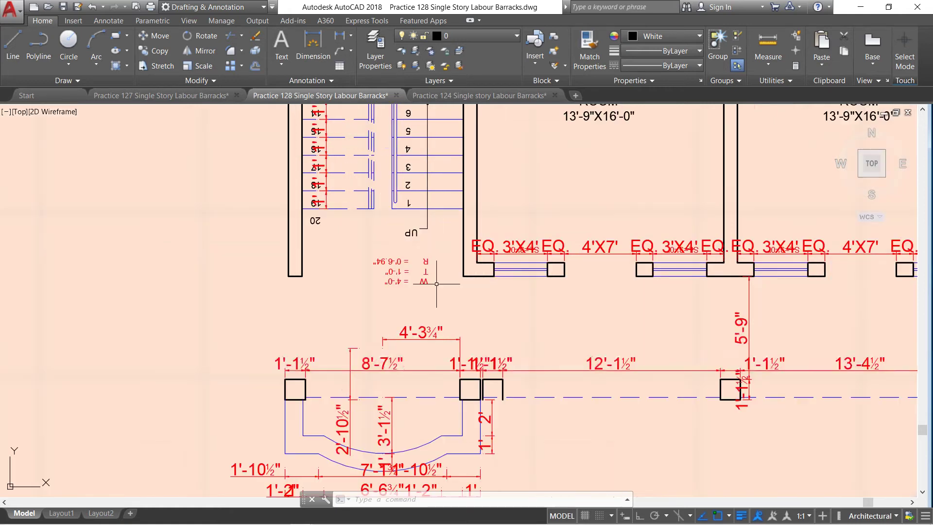
{"action": "scroll", "coordinate": [437, 286], "scroll_direction": "up", "scroll_amount": 2}
{"action": "scroll", "coordinate": [401, 277], "scroll_direction": "down", "scroll_amount": 2}
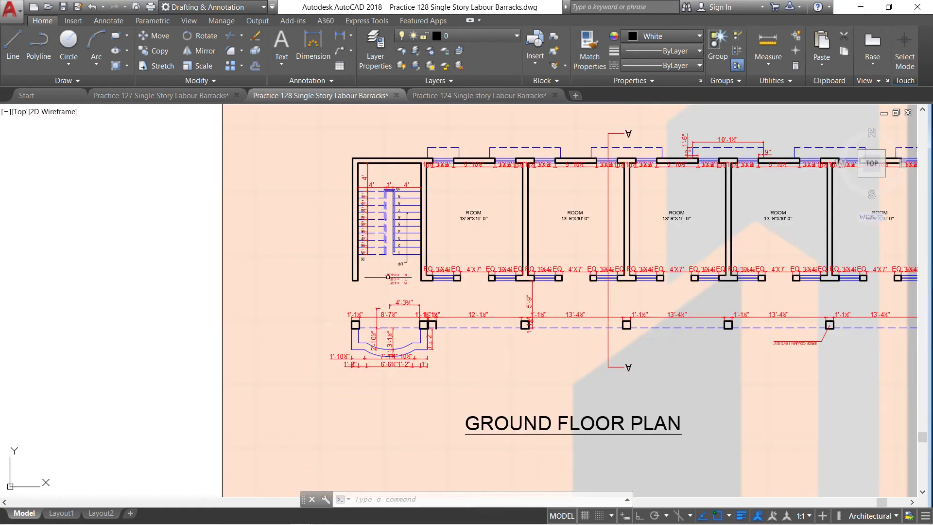
{"action": "scroll", "coordinate": [403, 278], "scroll_direction": "up", "scroll_amount": 1}
{"action": "scroll", "coordinate": [407, 280], "scroll_direction": "up", "scroll_amount": 1}
{"action": "scroll", "coordinate": [389, 270], "scroll_direction": "down", "scroll_amount": 2}
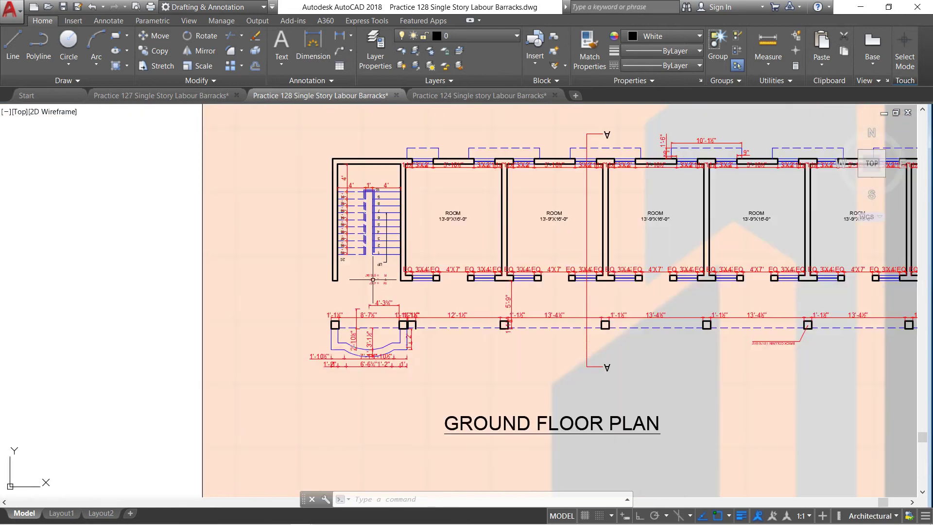
{"action": "scroll", "coordinate": [396, 282], "scroll_direction": "up", "scroll_amount": 2}
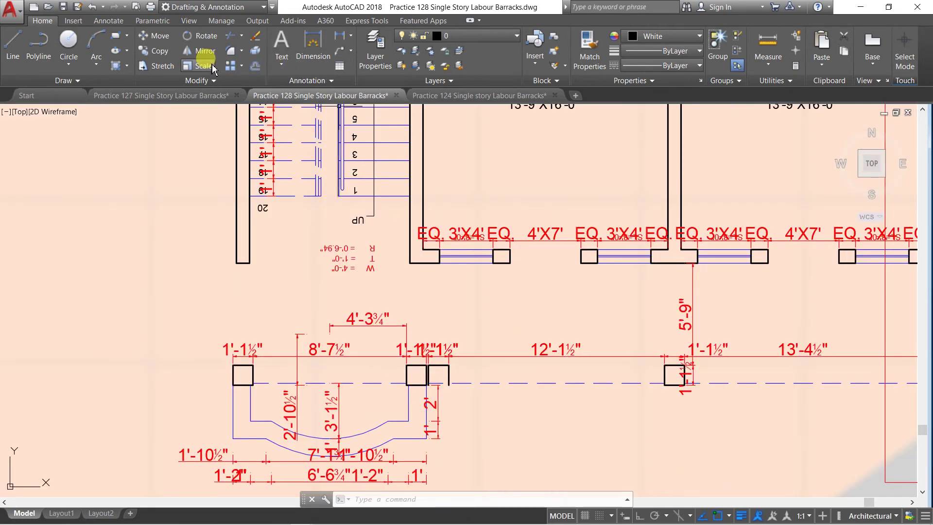
Rotate the W/T/R stair note with Ortho on so it reads upright, then inspect it
{"action": "left_click", "coordinate": [199, 35]}
{"action": "left_click", "coordinate": [345, 257]}
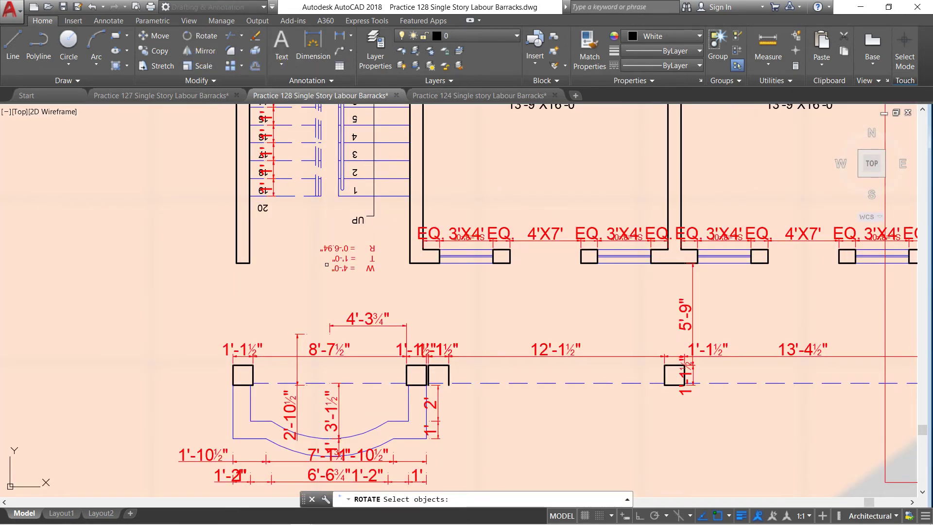
{"action": "key", "text": "Return"}
{"action": "left_click", "coordinate": [348, 245]}
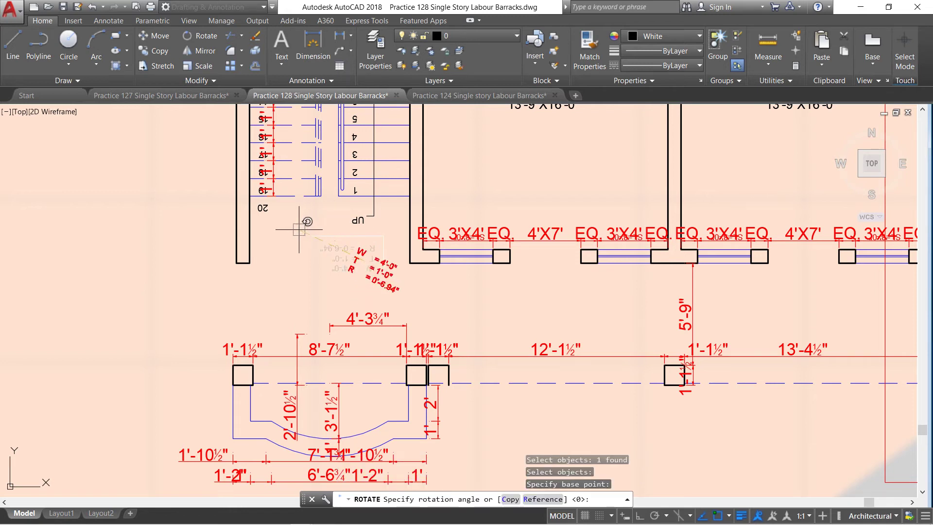
{"action": "left_click", "coordinate": [640, 515]}
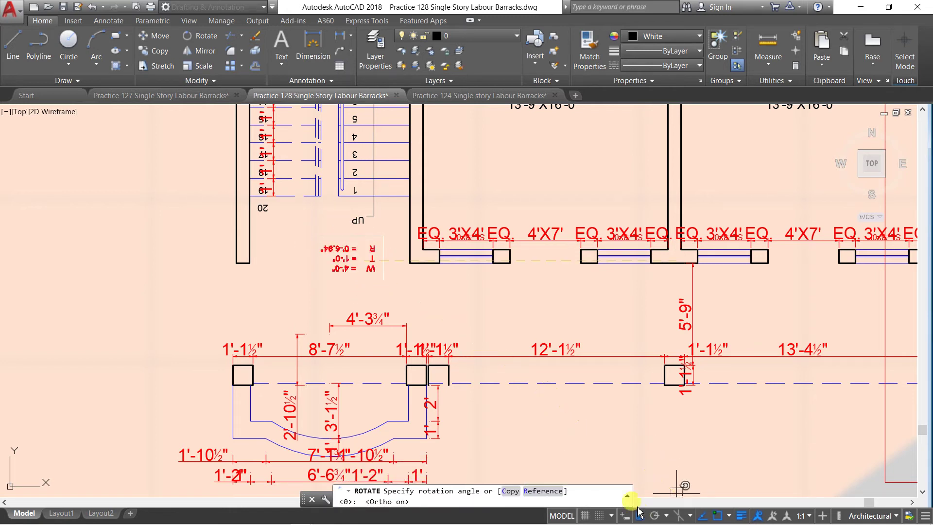
{"action": "left_click", "coordinate": [368, 268]}
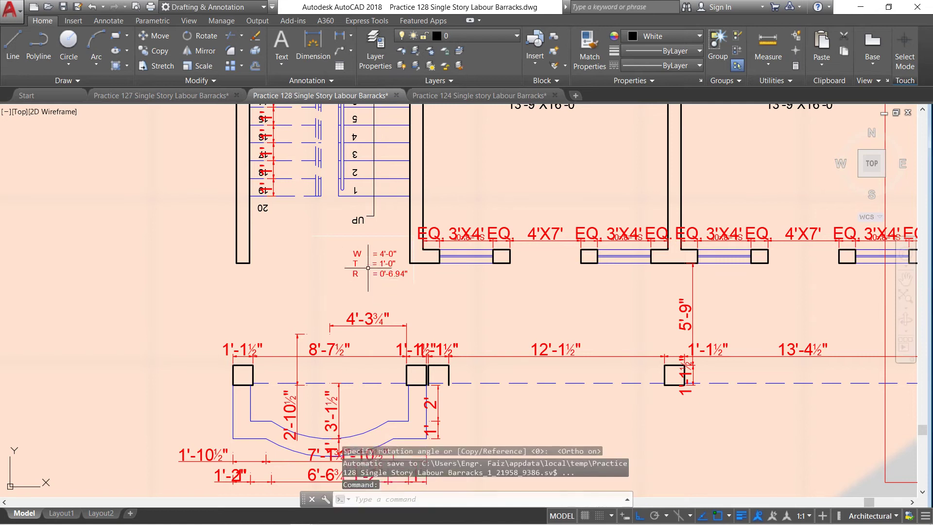
{"action": "scroll", "coordinate": [368, 268], "scroll_direction": "up", "scroll_amount": 4}
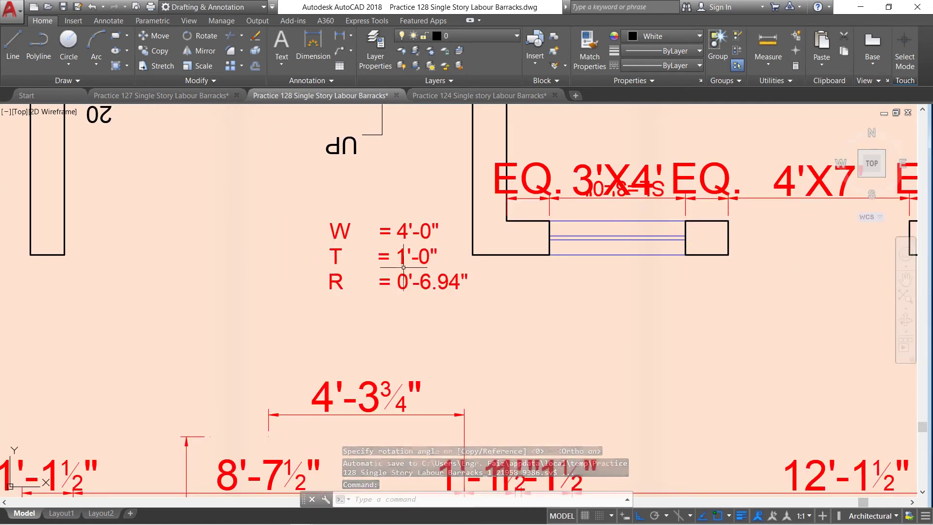
{"action": "scroll", "coordinate": [427, 298], "scroll_direction": "down", "scroll_amount": 4}
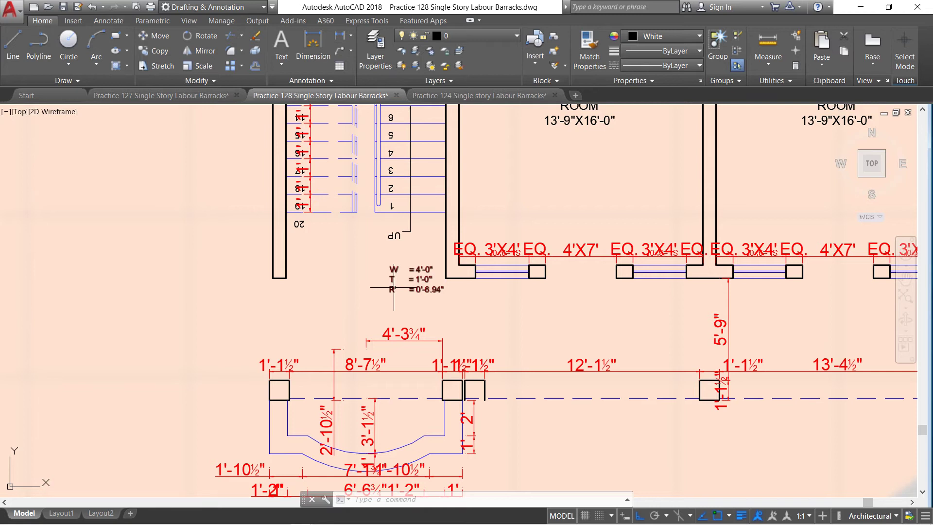
{"action": "scroll", "coordinate": [429, 294], "scroll_direction": "up", "scroll_amount": 2}
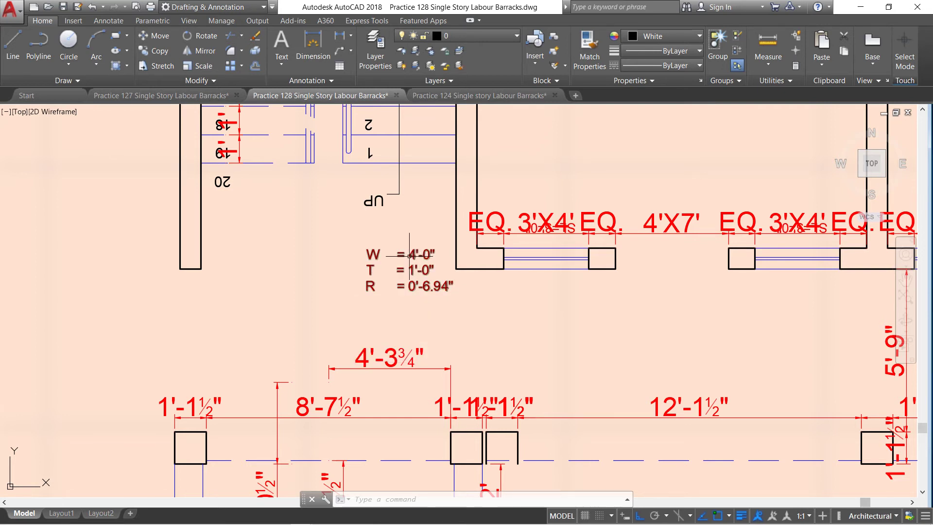
{"action": "scroll", "coordinate": [412, 254], "scroll_direction": "down", "scroll_amount": 1}
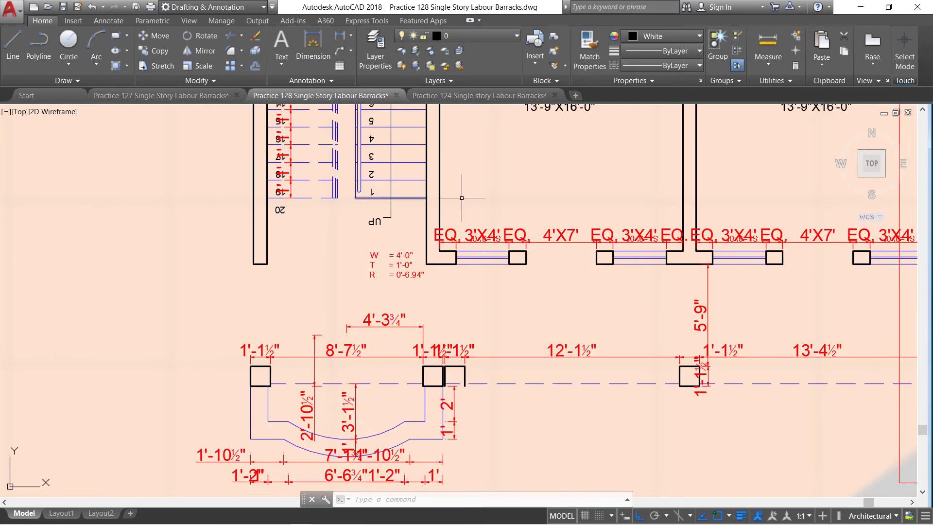
{"action": "scroll", "coordinate": [370, 238], "scroll_direction": "down", "scroll_amount": 1}
{"action": "scroll", "coordinate": [371, 233], "scroll_direction": "down", "scroll_amount": 1}
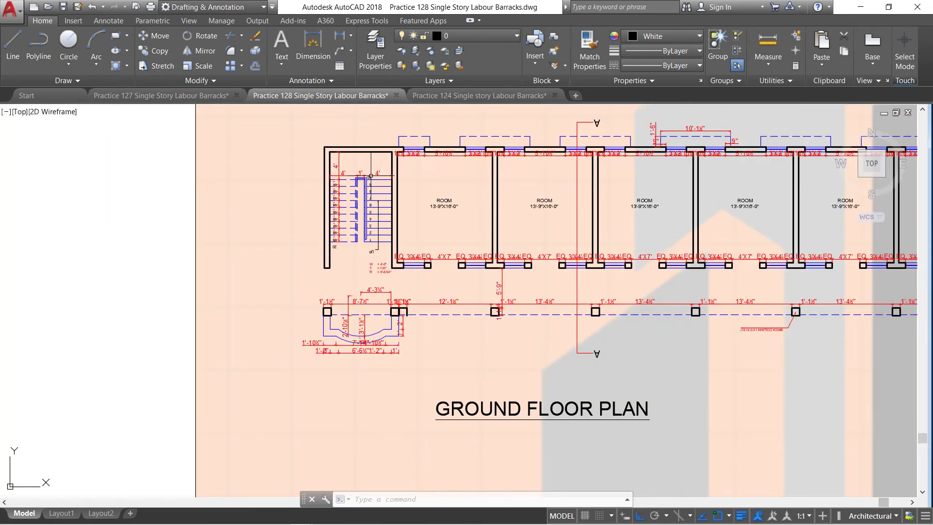
{"action": "scroll", "coordinate": [364, 170], "scroll_direction": "up", "scroll_amount": 1}
{"action": "scroll", "coordinate": [396, 253], "scroll_direction": "down", "scroll_amount": 2}
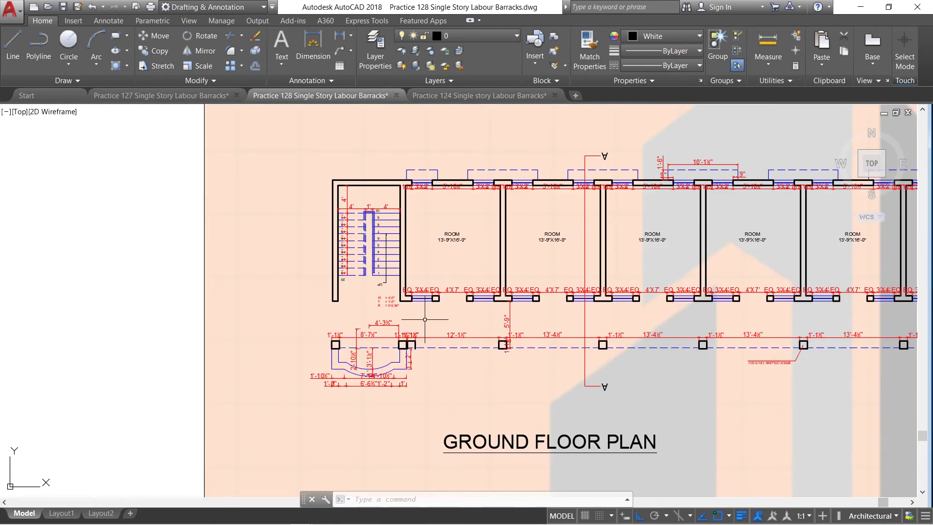
{"action": "scroll", "coordinate": [360, 309], "scroll_direction": "down", "scroll_amount": 1}
{"action": "scroll", "coordinate": [360, 309], "scroll_direction": "down", "scroll_amount": 1}
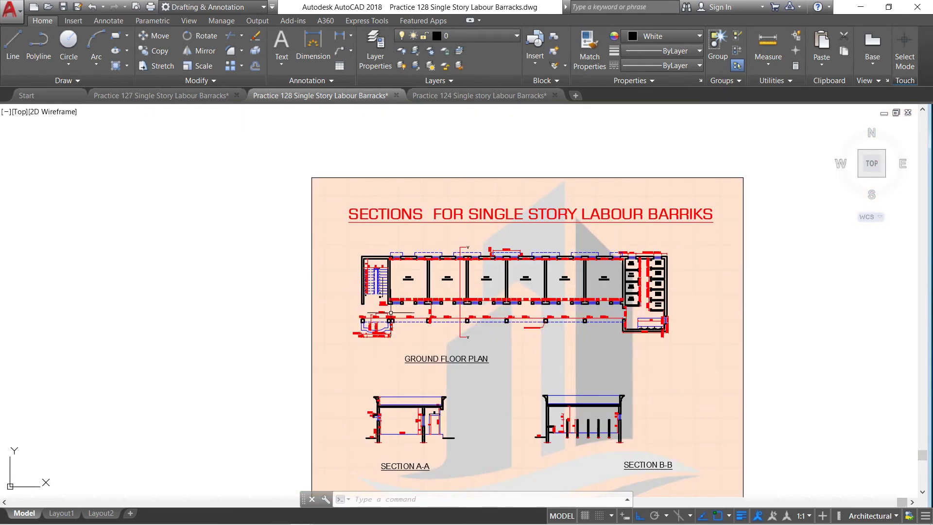
{"action": "scroll", "coordinate": [474, 316], "scroll_direction": "up", "scroll_amount": 1}
{"action": "scroll", "coordinate": [461, 331], "scroll_direction": "up", "scroll_amount": 1}
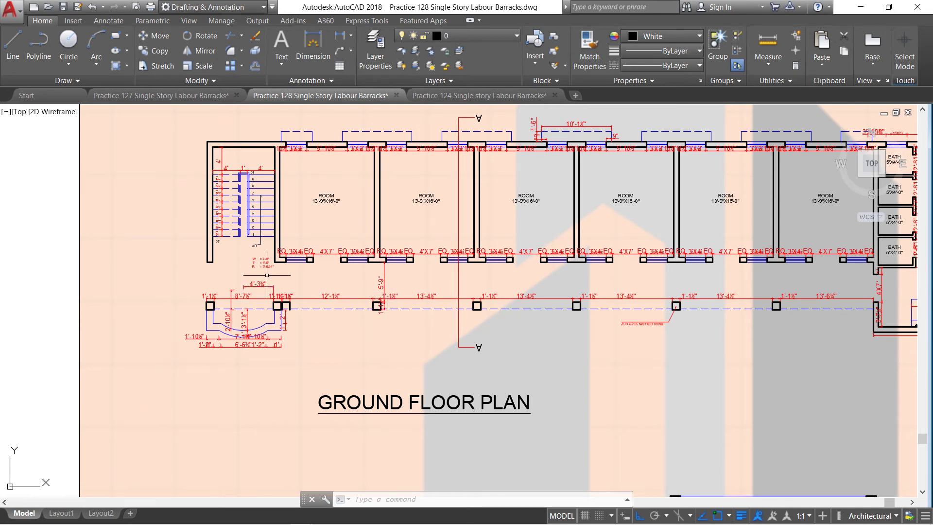
{"action": "scroll", "coordinate": [273, 285], "scroll_direction": "down", "scroll_amount": 1}
{"action": "scroll", "coordinate": [305, 260], "scroll_direction": "down", "scroll_amount": 1}
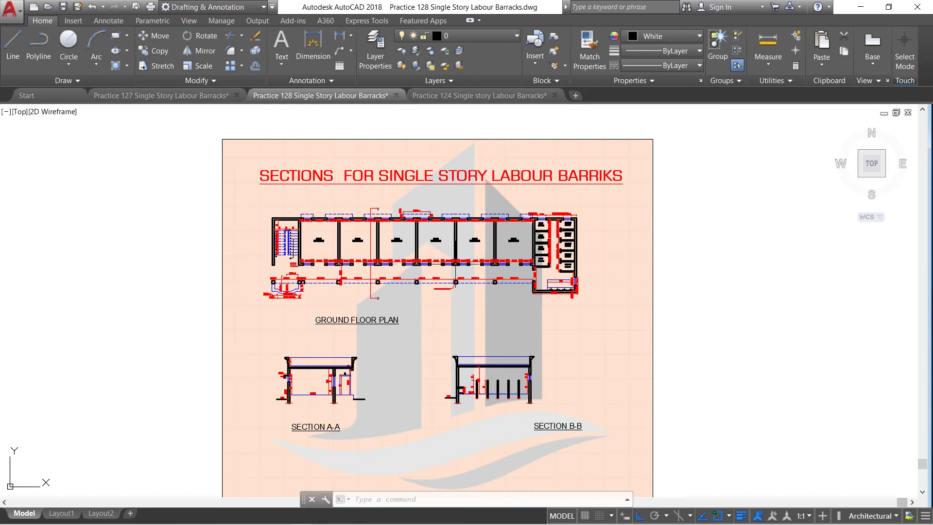
{"action": "scroll", "coordinate": [555, 260], "scroll_direction": "up", "scroll_amount": 2}
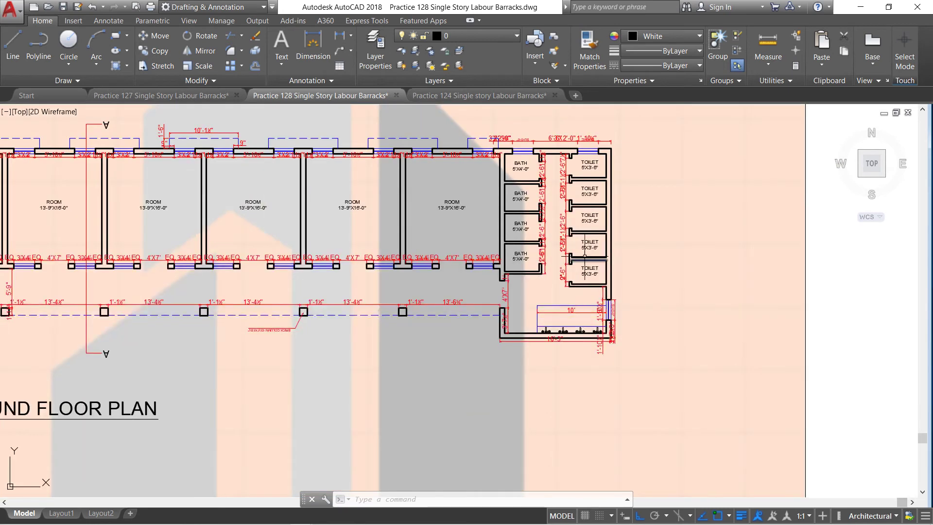
{"action": "scroll", "coordinate": [555, 260], "scroll_direction": "up", "scroll_amount": 1}
{"action": "scroll", "coordinate": [547, 251], "scroll_direction": "down", "scroll_amount": 1}
{"action": "scroll", "coordinate": [537, 317], "scroll_direction": "down", "scroll_amount": 1}
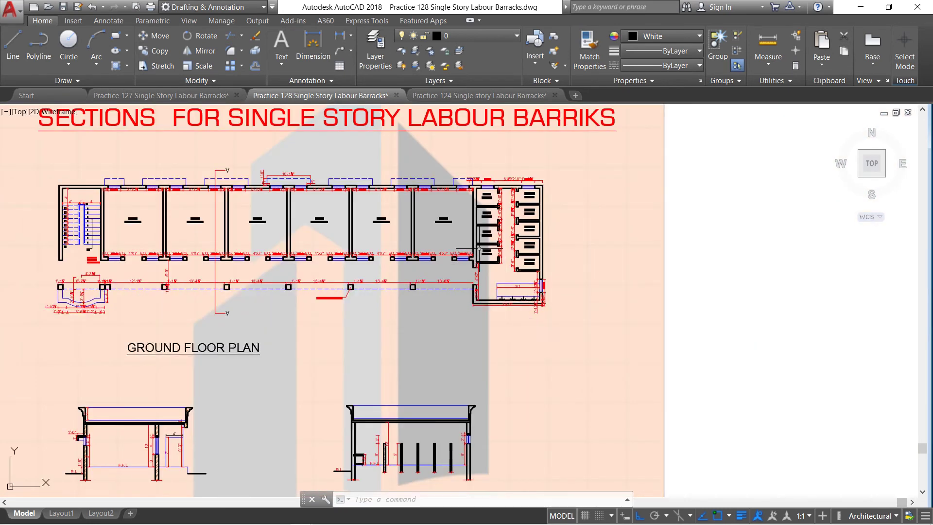
{"action": "scroll", "coordinate": [480, 249], "scroll_direction": "down", "scroll_amount": 3}
{"action": "scroll", "coordinate": [485, 264], "scroll_direction": "up", "scroll_amount": 2}
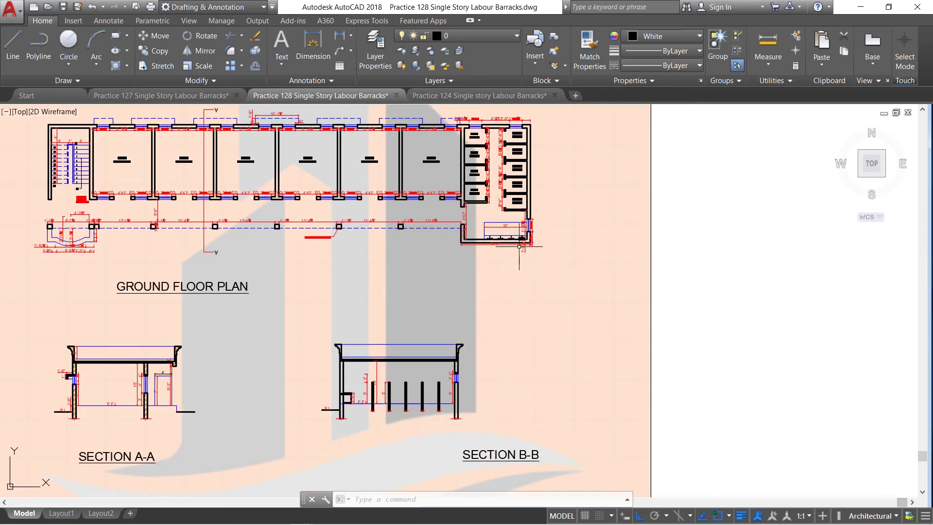
{"action": "scroll", "coordinate": [517, 117], "scroll_direction": "up", "scroll_amount": 1}
{"action": "scroll", "coordinate": [517, 117], "scroll_direction": "up", "scroll_amount": 1}
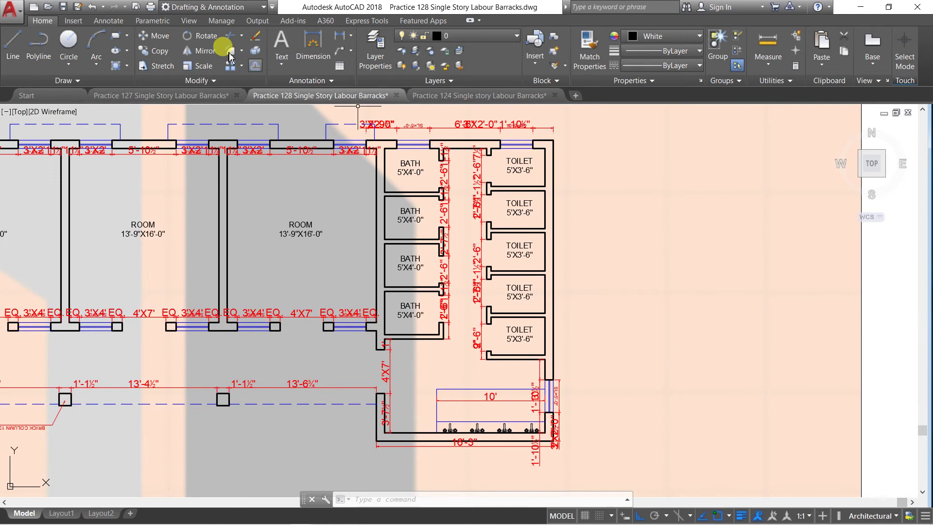
Draw a vertical line starting above the bath and toilet block, then end the command
{"action": "left_click", "coordinate": [12, 47]}
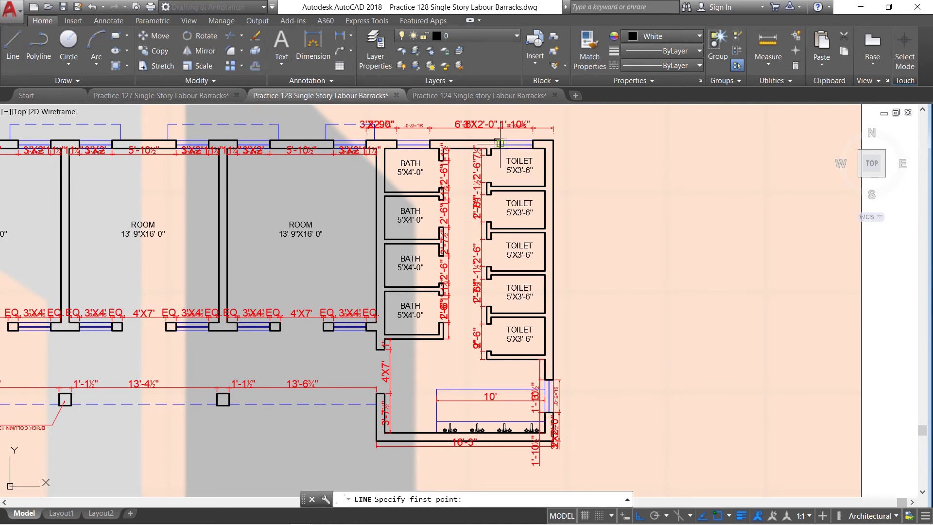
{"action": "scroll", "coordinate": [491, 119], "scroll_direction": "down", "scroll_amount": 3}
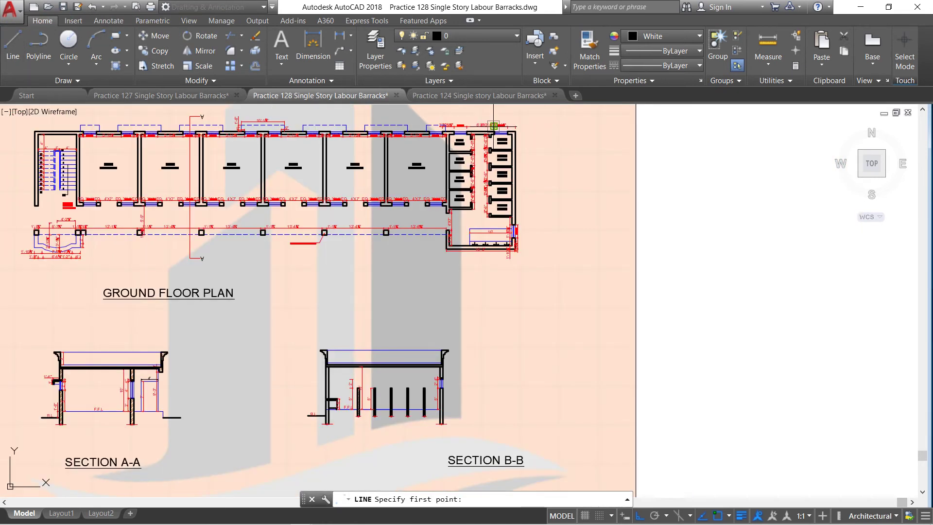
{"action": "scroll", "coordinate": [493, 126], "scroll_direction": "up", "scroll_amount": 1}
{"action": "scroll", "coordinate": [496, 127], "scroll_direction": "up", "scroll_amount": 1}
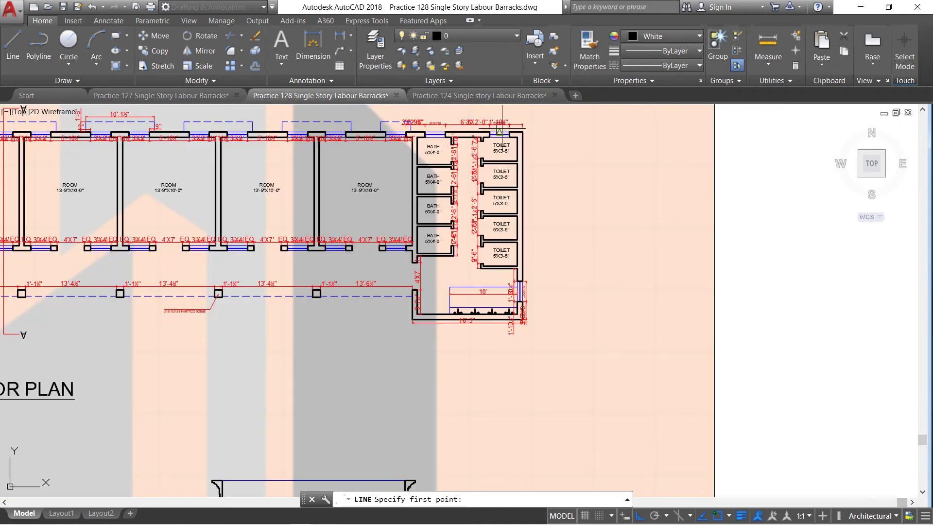
{"action": "scroll", "coordinate": [498, 112], "scroll_direction": "up", "scroll_amount": 3}
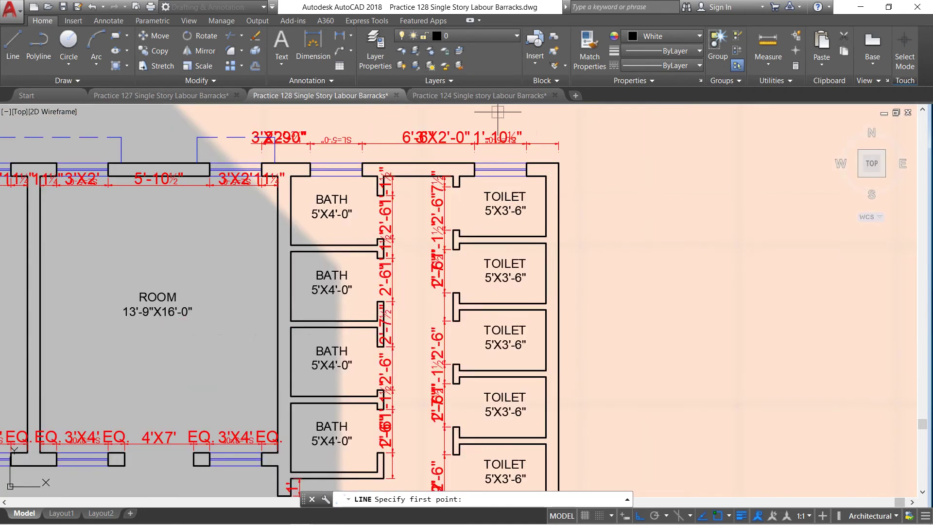
{"action": "left_click", "coordinate": [496, 117]}
{"action": "scroll", "coordinate": [499, 198], "scroll_direction": "down", "scroll_amount": 2}
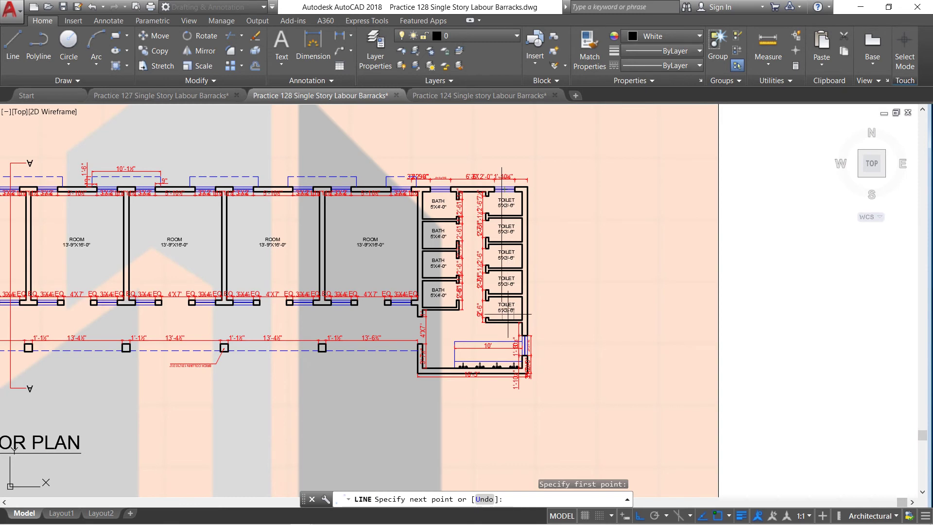
{"action": "right_click", "coordinate": [526, 411]}
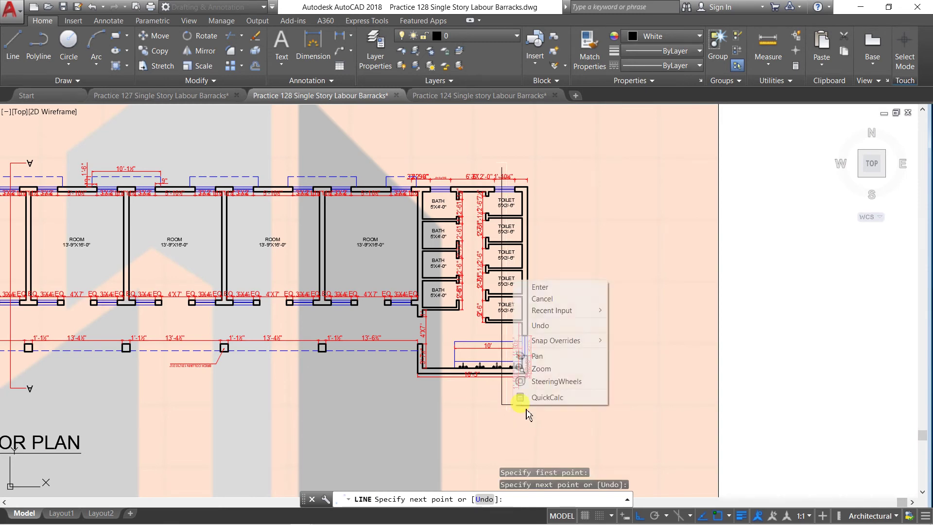
{"action": "left_click", "coordinate": [540, 287]}
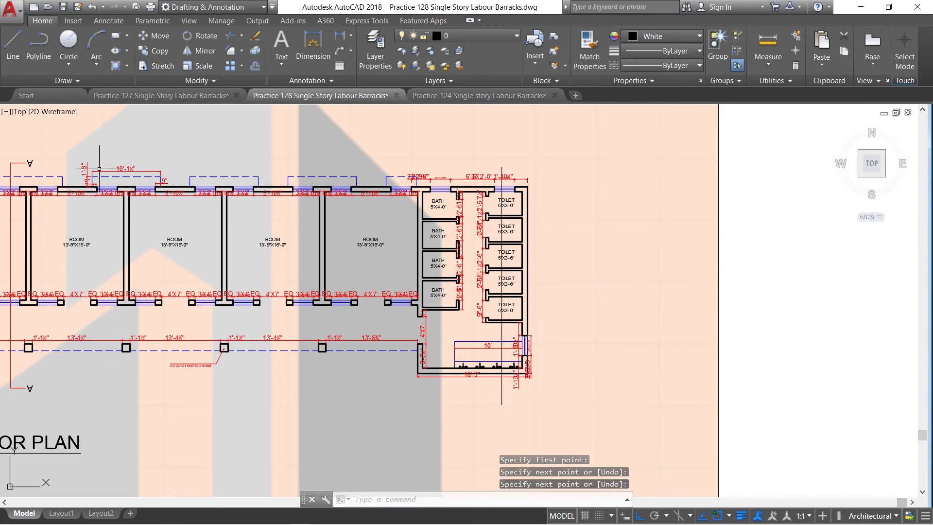
{"action": "scroll", "coordinate": [420, 159], "scroll_direction": "down", "scroll_amount": 4}
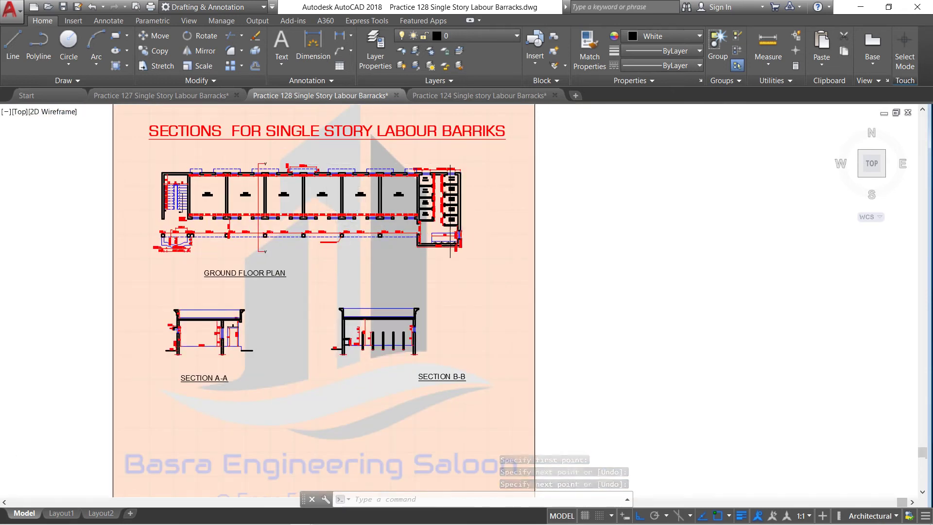
Copy the A cut-line marker to above the bath/toilet block
{"action": "scroll", "coordinate": [446, 194], "scroll_direction": "up", "scroll_amount": 2}
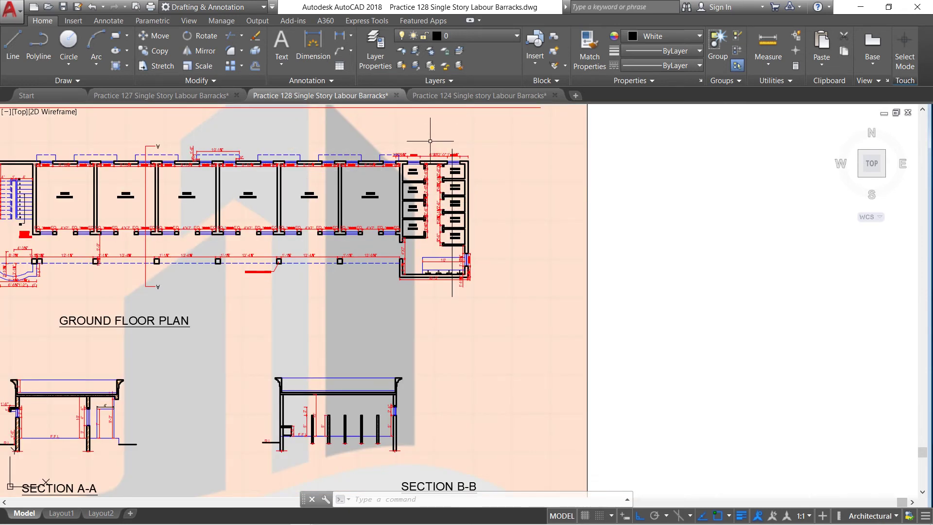
{"action": "scroll", "coordinate": [430, 141], "scroll_direction": "down", "scroll_amount": 2}
{"action": "left_click", "coordinate": [154, 51]}
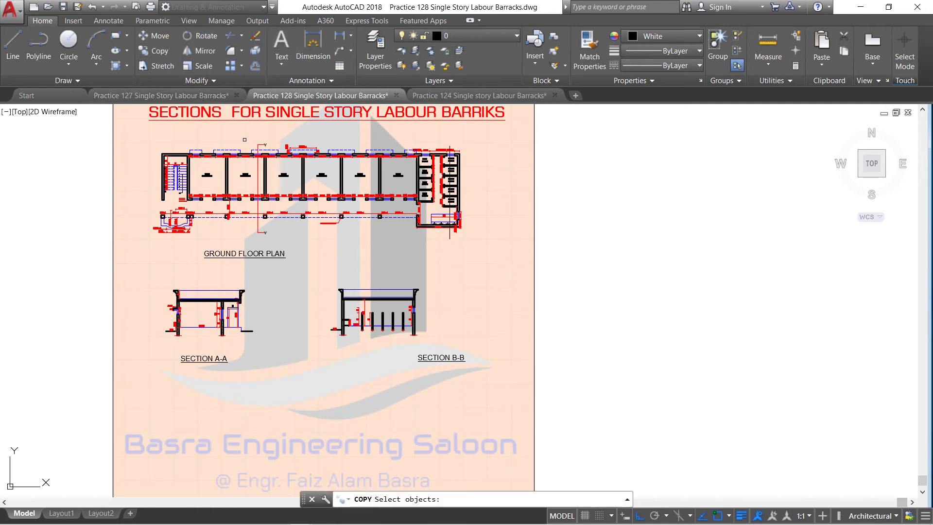
{"action": "scroll", "coordinate": [244, 140], "scroll_direction": "up", "scroll_amount": 3}
{"action": "scroll", "coordinate": [268, 143], "scroll_direction": "up", "scroll_amount": 3}
{"action": "key", "text": "Return"}
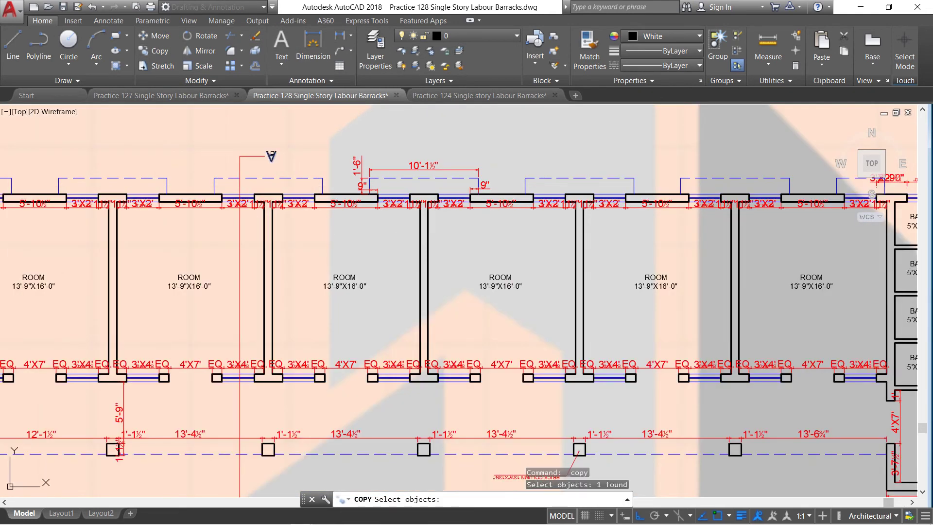
{"action": "left_click", "coordinate": [271, 156]}
{"action": "scroll", "coordinate": [383, 155], "scroll_direction": "down", "scroll_amount": 3}
{"action": "scroll", "coordinate": [383, 155], "scroll_direction": "down", "scroll_amount": 2}
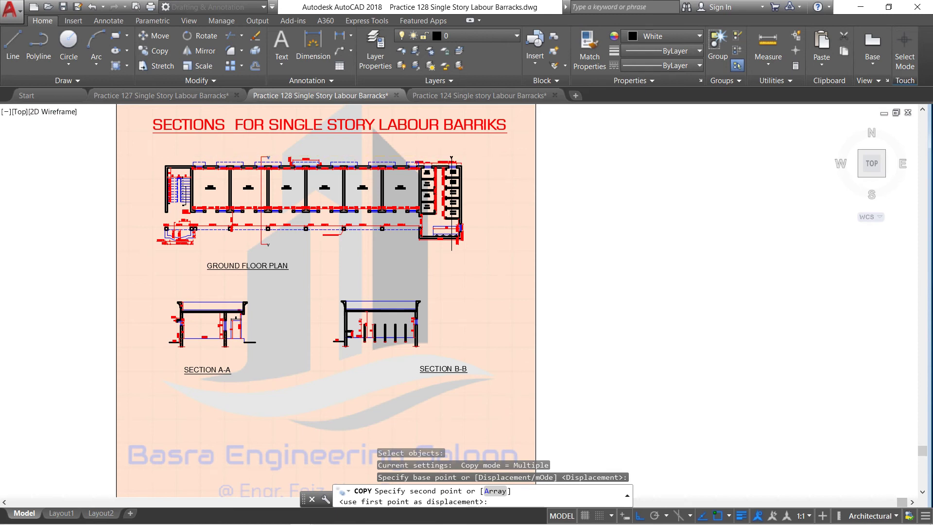
{"action": "scroll", "coordinate": [447, 154], "scroll_direction": "up", "scroll_amount": 5}
{"action": "left_click", "coordinate": [485, 158]}
{"action": "right_click", "coordinate": [485, 158]}
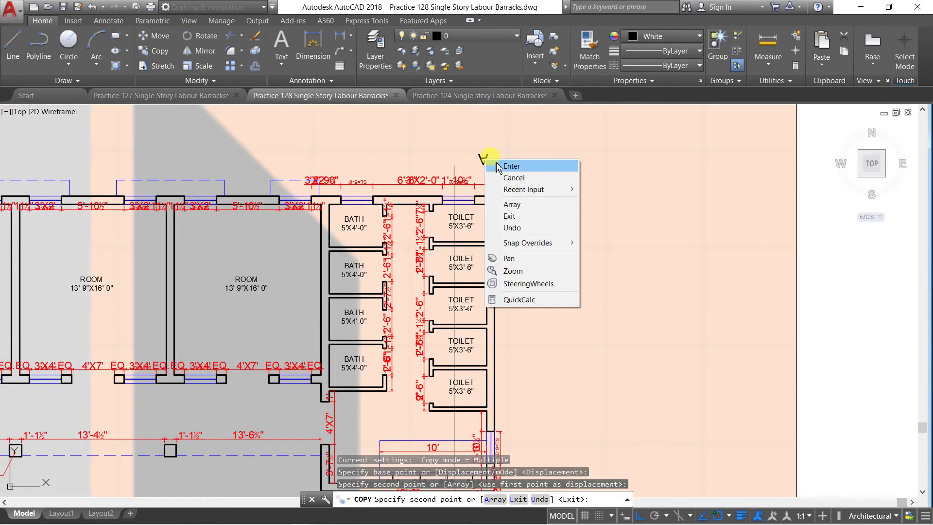
{"action": "left_click", "coordinate": [501, 164]}
Rotate the copied marker 180° and change its letter to B
{"action": "left_click", "coordinate": [206, 39]}
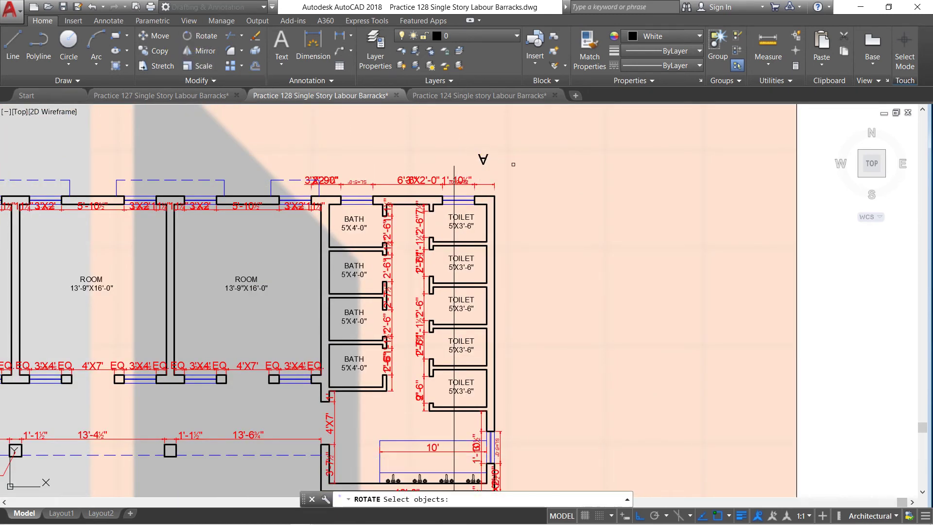
{"action": "left_click", "coordinate": [483, 158]}
{"action": "key", "text": "Return"}
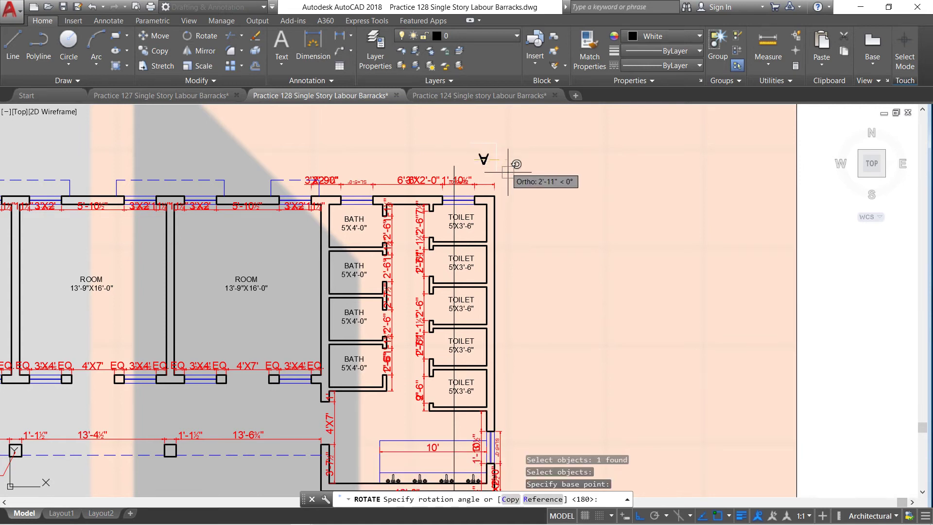
{"action": "left_click", "coordinate": [465, 160]}
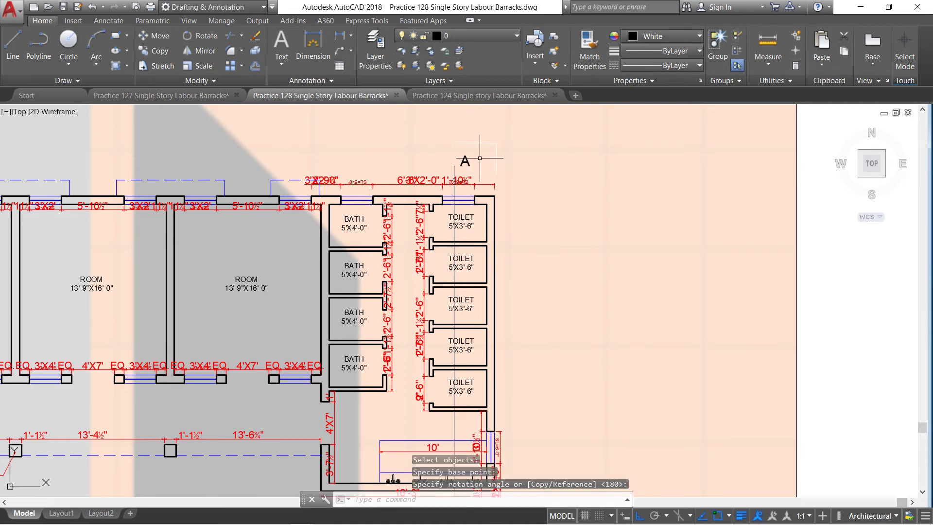
{"action": "double_click", "coordinate": [468, 163]}
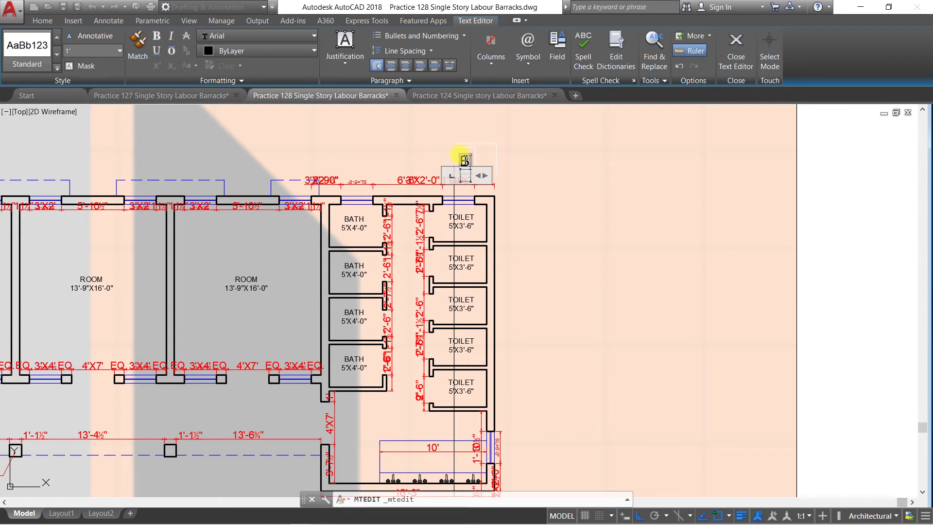
{"action": "left_click", "coordinate": [423, 142]}
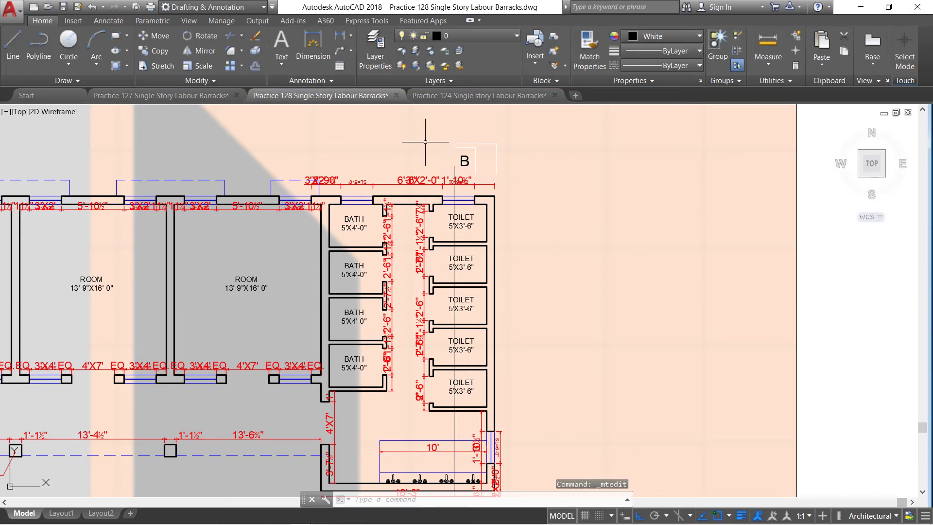
Copy the B marker to below the bath/toilet block
{"action": "left_click", "coordinate": [158, 51]}
{"action": "left_click", "coordinate": [465, 161]}
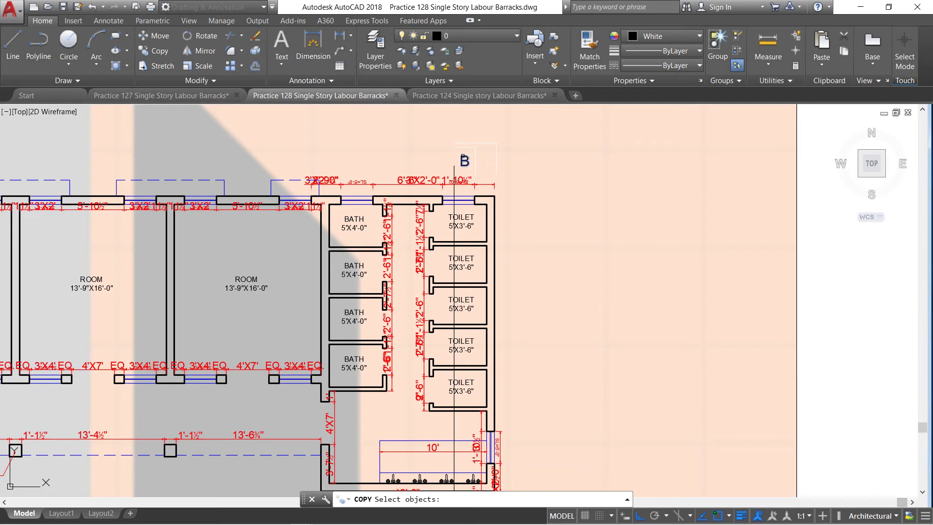
{"action": "key", "text": "Return"}
{"action": "left_click", "coordinate": [548, 147]}
{"action": "scroll", "coordinate": [549, 146], "scroll_direction": "down", "scroll_amount": 4}
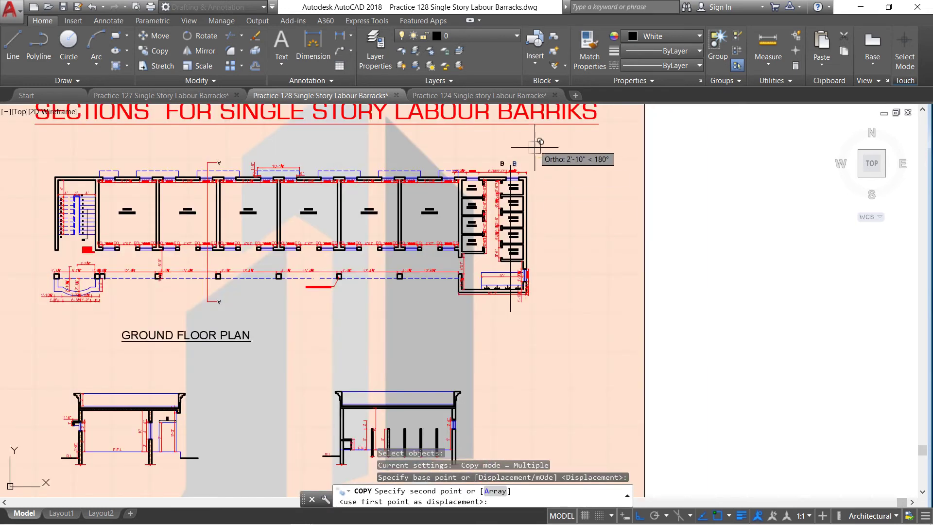
{"action": "left_click", "coordinate": [548, 305]}
{"action": "right_click", "coordinate": [551, 302]}
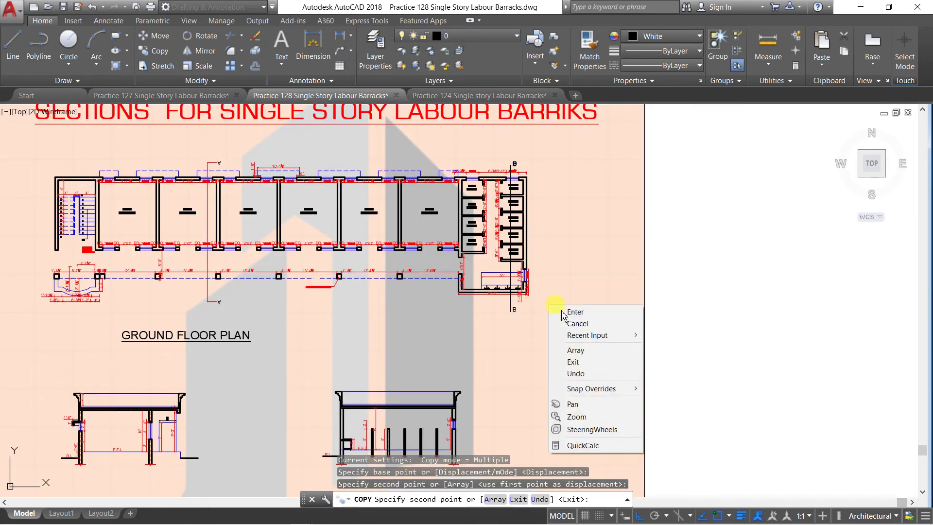
{"action": "left_click", "coordinate": [564, 307]}
{"action": "scroll", "coordinate": [514, 307], "scroll_direction": "up", "scroll_amount": 3}
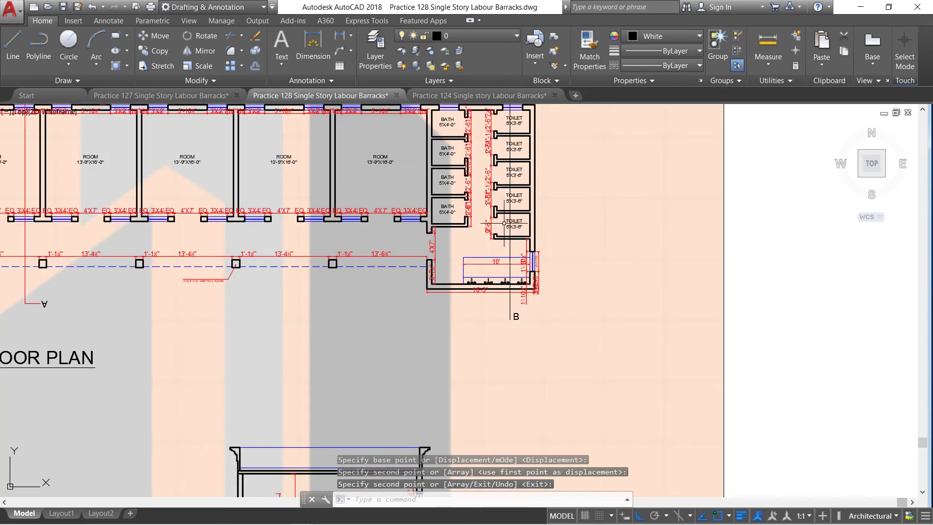
{"action": "scroll", "coordinate": [506, 214], "scroll_direction": "down", "scroll_amount": 3}
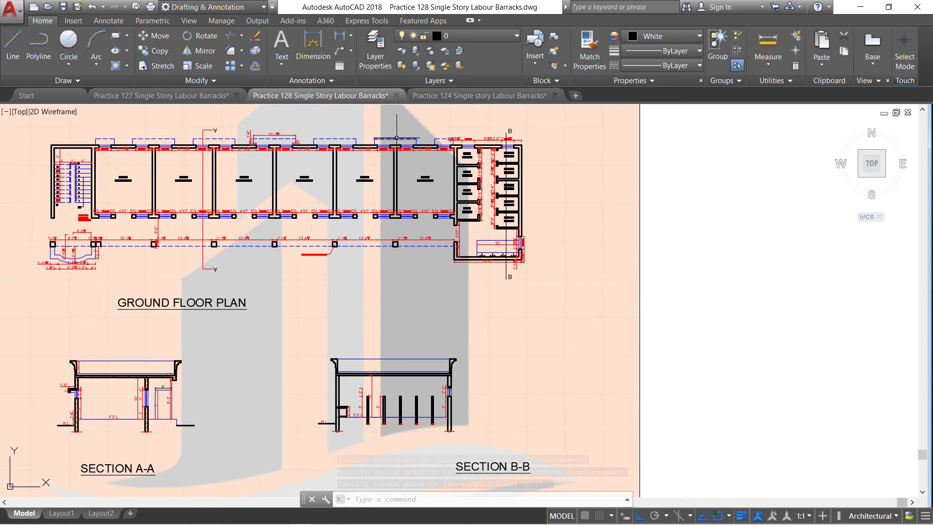
{"action": "scroll", "coordinate": [535, 161], "scroll_direction": "up", "scroll_amount": 2}
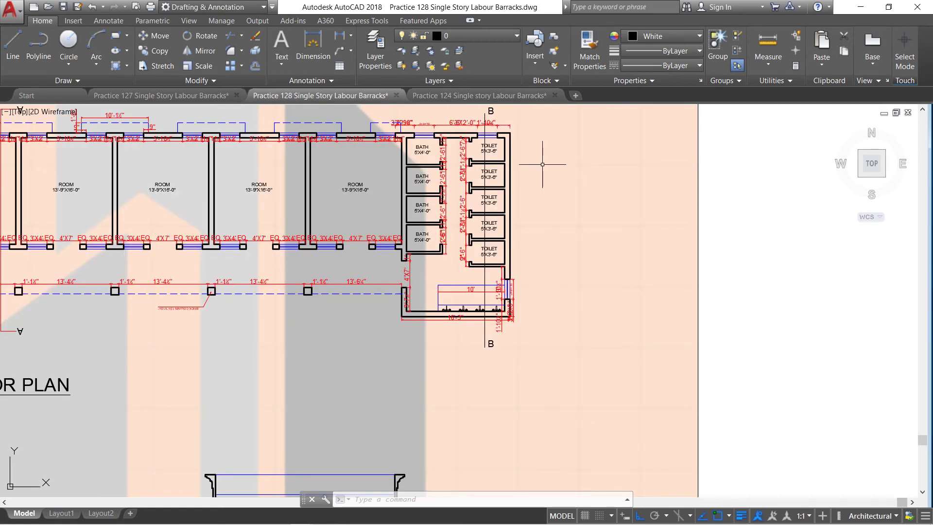
{"action": "scroll", "coordinate": [491, 141], "scroll_direction": "up", "scroll_amount": 2}
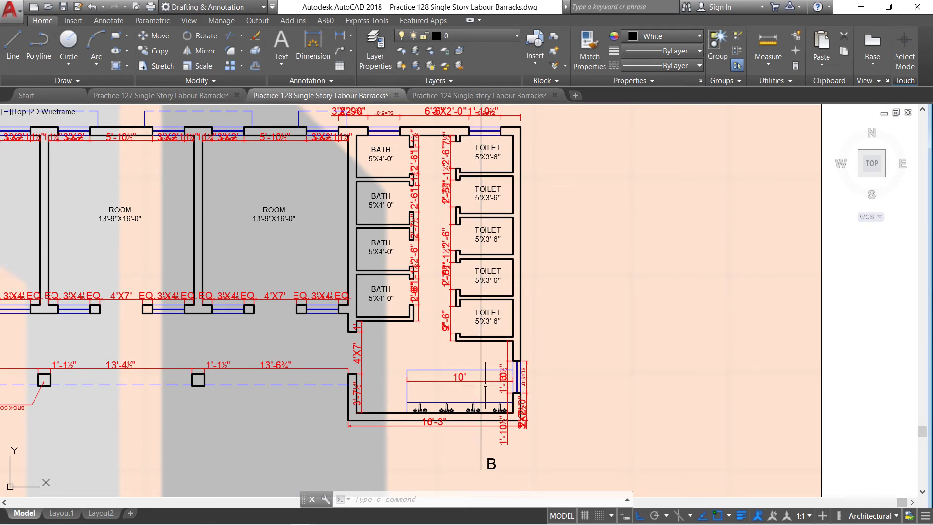
{"action": "scroll", "coordinate": [465, 302], "scroll_direction": "down", "scroll_amount": 3}
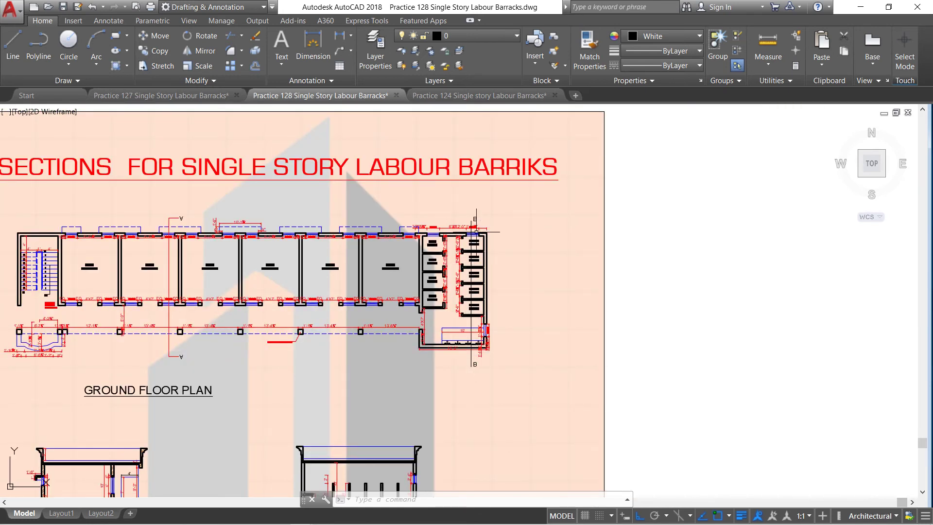
{"action": "scroll", "coordinate": [457, 320], "scroll_direction": "down", "scroll_amount": 4}
{"action": "scroll", "coordinate": [418, 340], "scroll_direction": "up", "scroll_amount": 2}
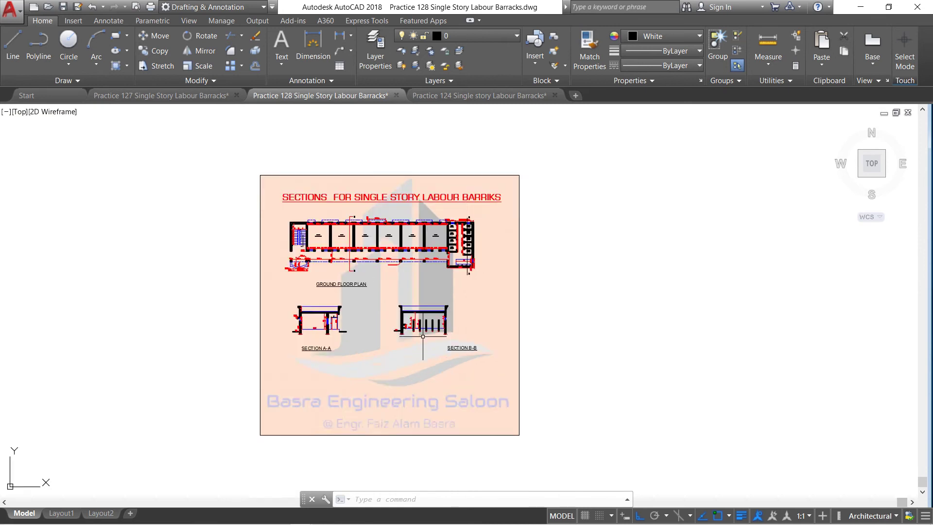
{"action": "scroll", "coordinate": [455, 356], "scroll_direction": "up", "scroll_amount": 2}
{"action": "scroll", "coordinate": [469, 367], "scroll_direction": "up", "scroll_amount": 2}
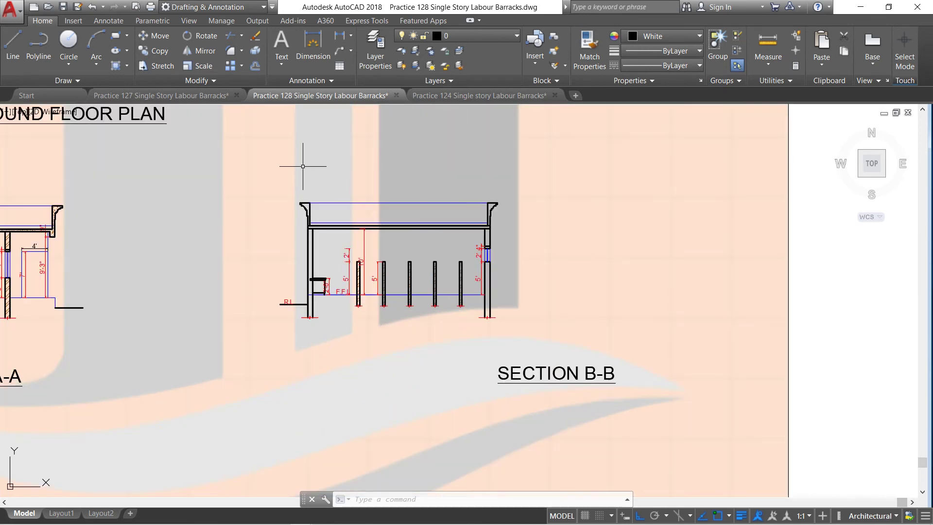
Move the SECTION B-B text left so it is centred under the Section B-B drawing
{"action": "left_click", "coordinate": [155, 35]}
{"action": "left_click", "coordinate": [571, 374]}
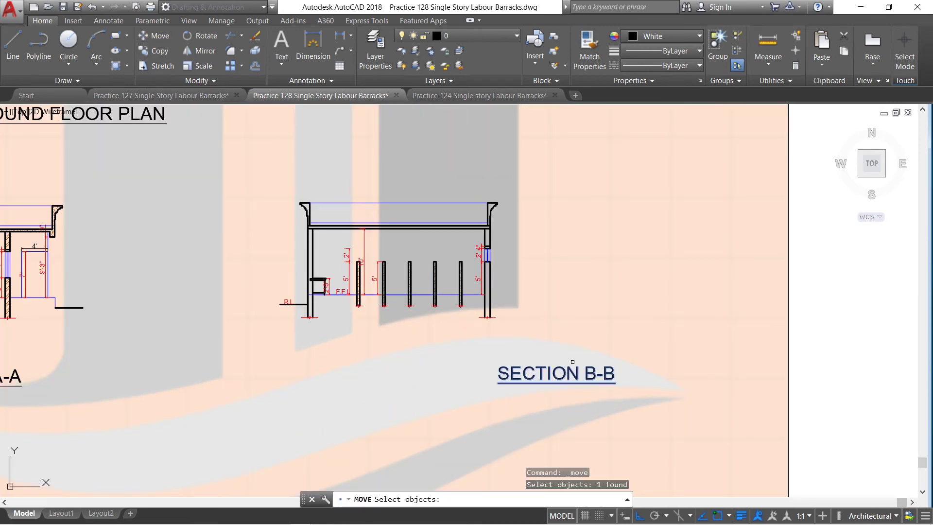
{"action": "key", "text": "Return"}
{"action": "left_click", "coordinate": [612, 330]}
{"action": "left_click", "coordinate": [432, 334]}
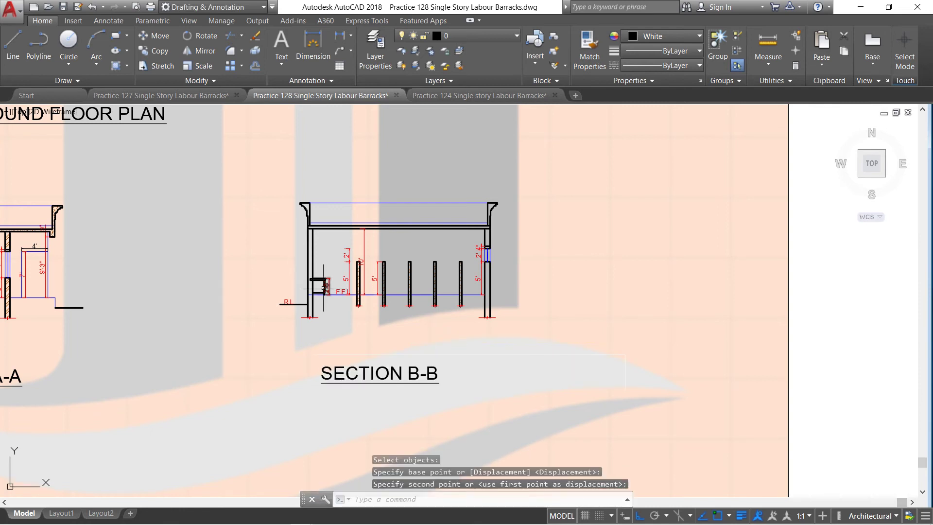
{"action": "scroll", "coordinate": [323, 287], "scroll_direction": "up", "scroll_amount": 3}
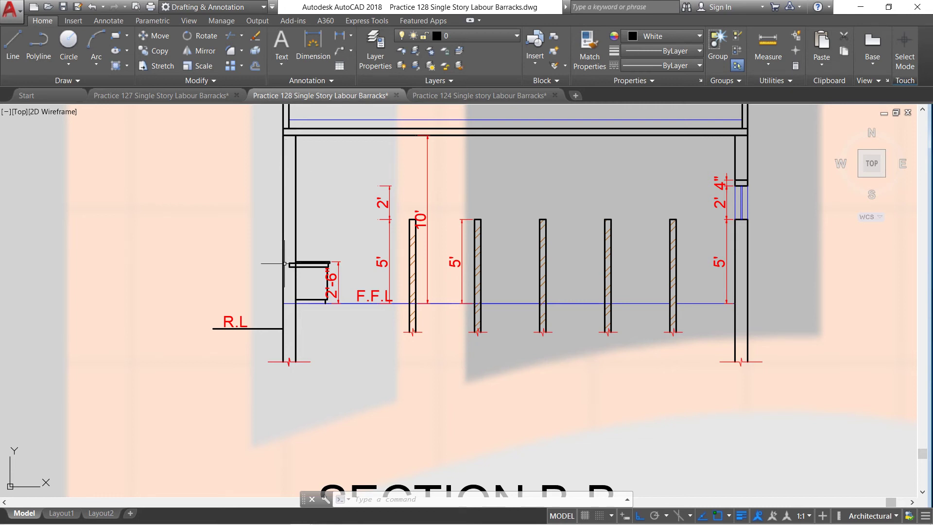
{"action": "scroll", "coordinate": [285, 264], "scroll_direction": "down", "scroll_amount": 4}
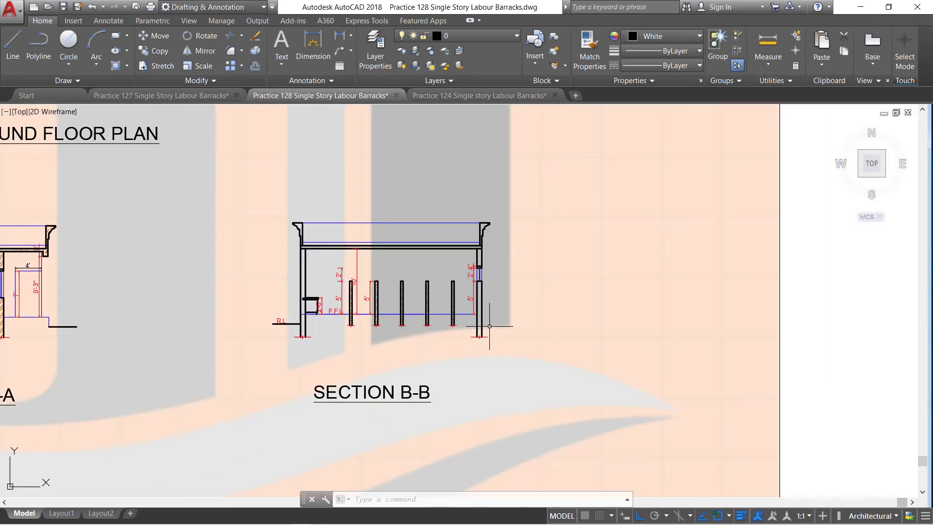
{"action": "scroll", "coordinate": [481, 271], "scroll_direction": "up", "scroll_amount": 2}
{"action": "scroll", "coordinate": [481, 270], "scroll_direction": "up", "scroll_amount": 2}
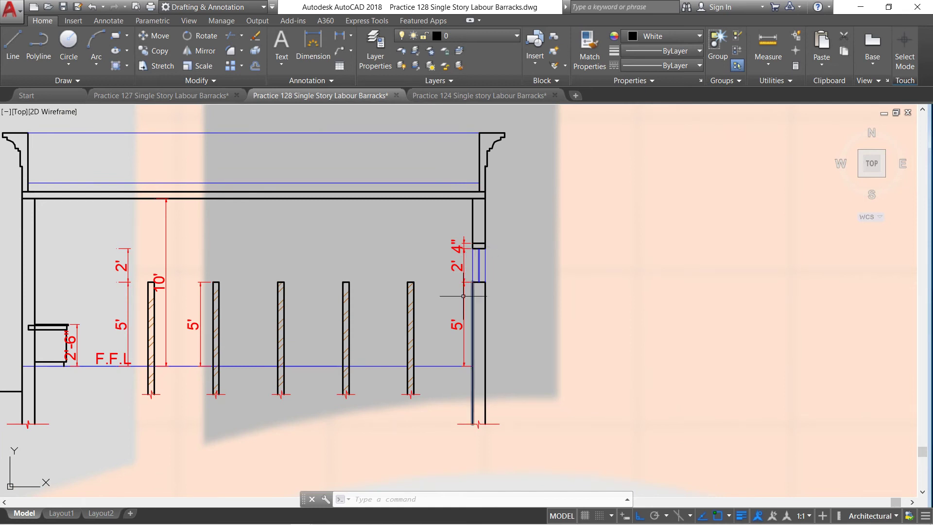
{"action": "scroll", "coordinate": [475, 266], "scroll_direction": "down", "scroll_amount": 4}
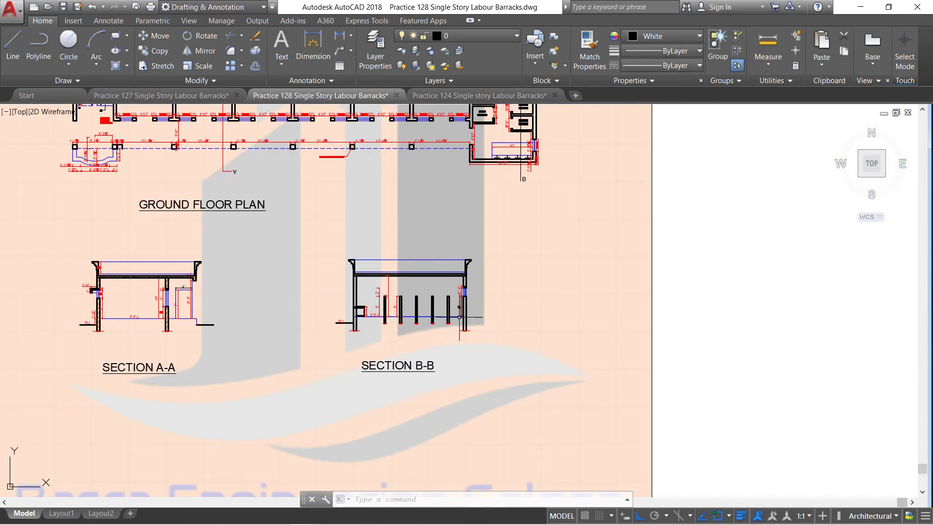
{"action": "scroll", "coordinate": [434, 308], "scroll_direction": "up", "scroll_amount": 4}
{"action": "scroll", "coordinate": [434, 308], "scroll_direction": "down", "scroll_amount": 3}
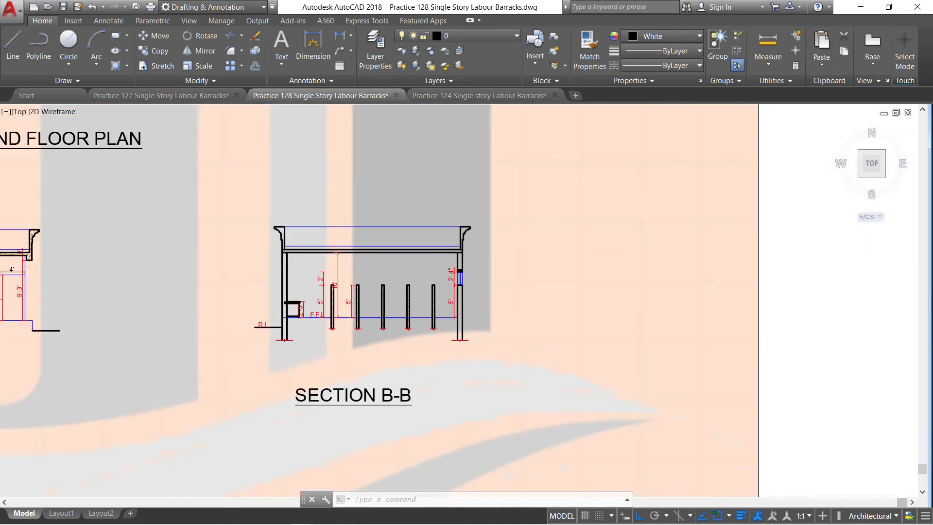
{"action": "scroll", "coordinate": [434, 308], "scroll_direction": "down", "scroll_amount": 5}
{"action": "scroll", "coordinate": [475, 222], "scroll_direction": "up", "scroll_amount": 8}
{"action": "scroll", "coordinate": [476, 222], "scroll_direction": "up", "scroll_amount": 6}
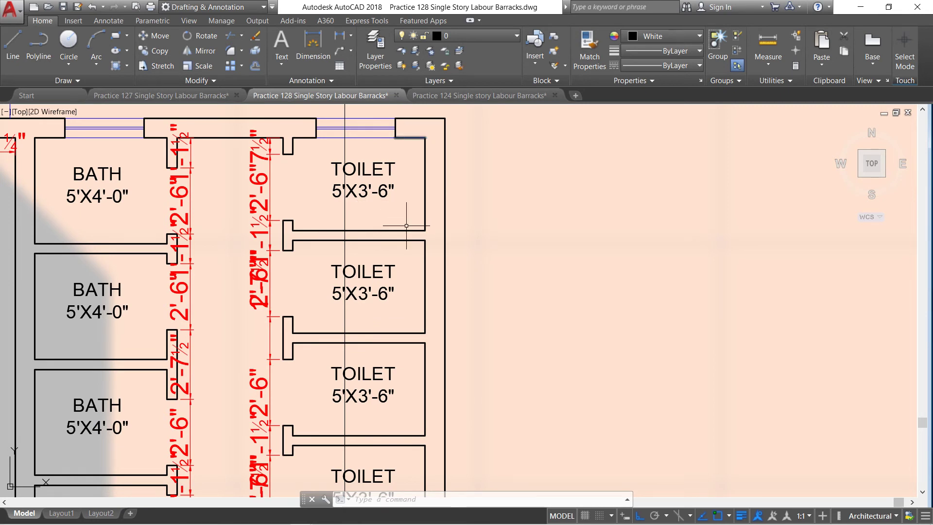
{"action": "scroll", "coordinate": [416, 232], "scroll_direction": "down", "scroll_amount": 4}
{"action": "scroll", "coordinate": [416, 232], "scroll_direction": "down", "scroll_amount": 5}
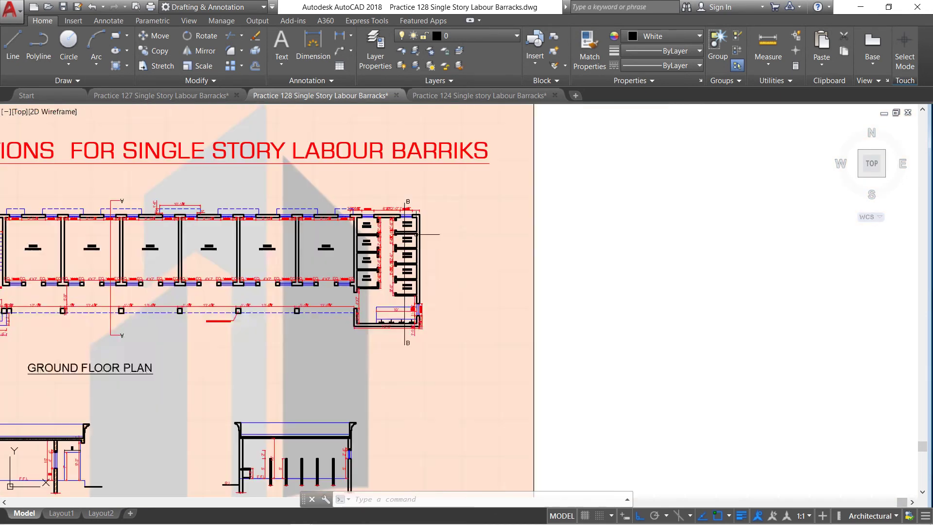
{"action": "scroll", "coordinate": [395, 286], "scroll_direction": "down", "scroll_amount": 4}
{"action": "scroll", "coordinate": [357, 364], "scroll_direction": "up", "scroll_amount": 8}
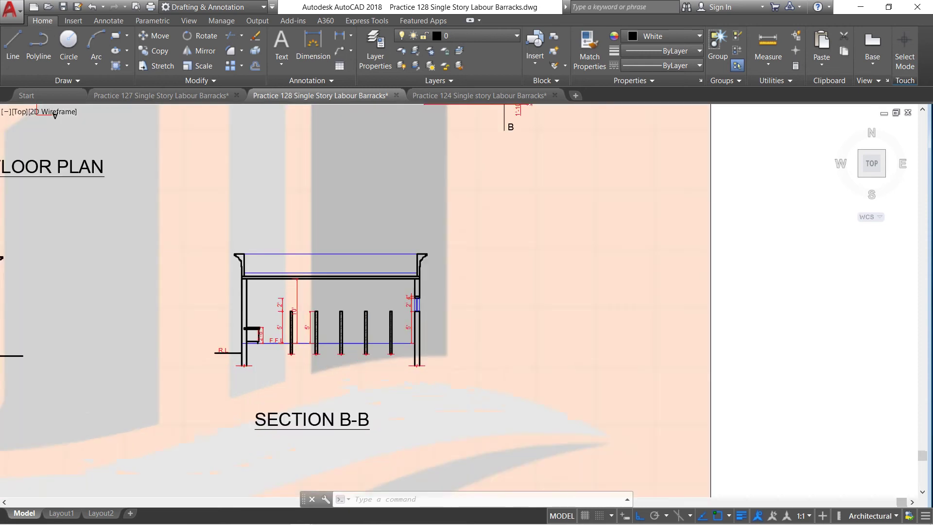
{"action": "scroll", "coordinate": [379, 354], "scroll_direction": "up", "scroll_amount": 3}
{"action": "scroll", "coordinate": [396, 343], "scroll_direction": "up", "scroll_amount": 3}
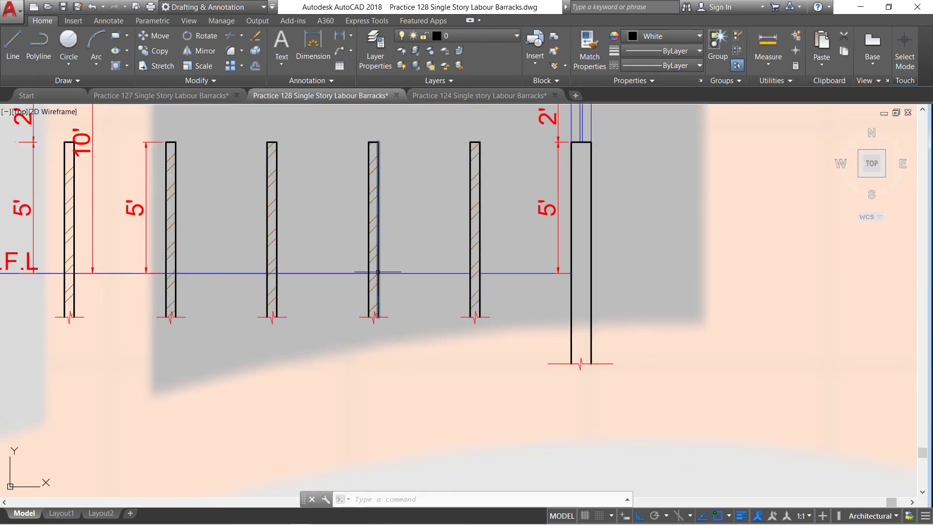
{"action": "scroll", "coordinate": [417, 264], "scroll_direction": "down", "scroll_amount": 2}
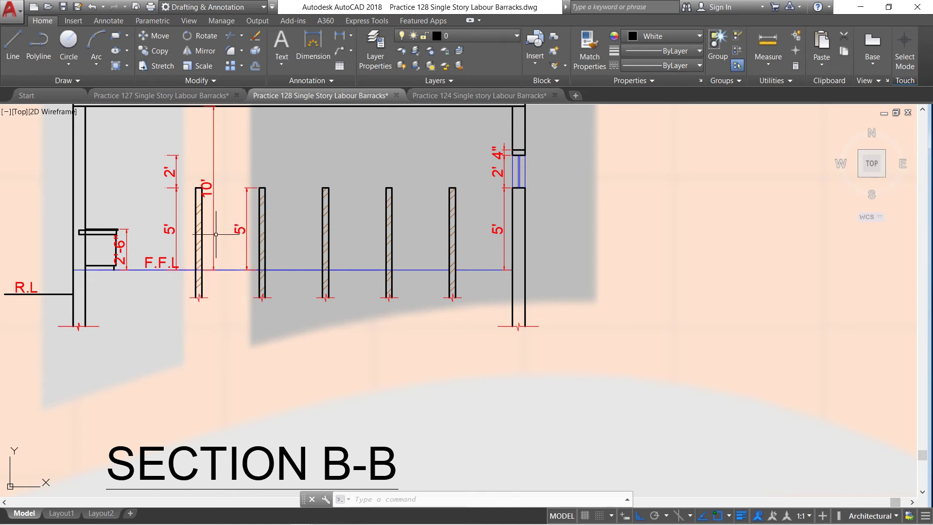
{"action": "scroll", "coordinate": [176, 204], "scroll_direction": "up", "scroll_amount": 2}
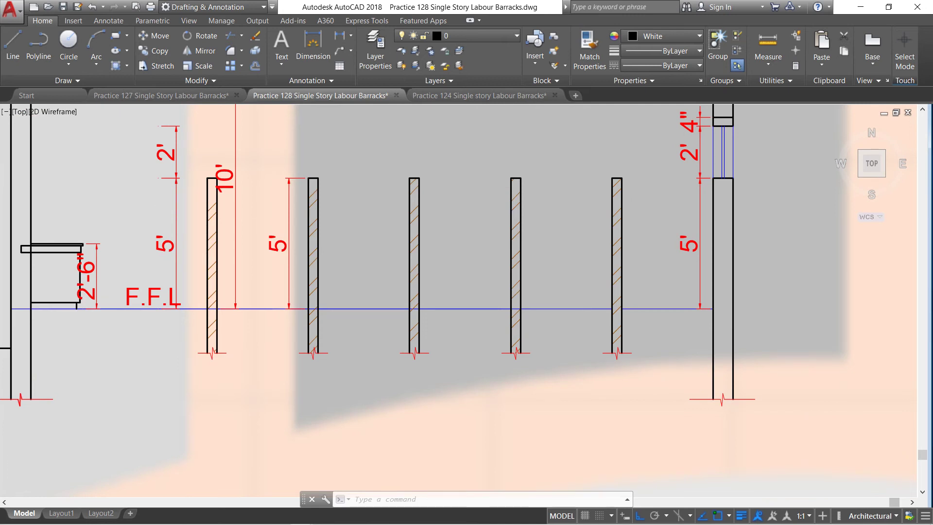
{"action": "scroll", "coordinate": [289, 212], "scroll_direction": "down", "scroll_amount": 2}
Complete the thin rectangle capping the top of the 2'-6" sill on the left wall
{"action": "scroll", "coordinate": [255, 199], "scroll_direction": "down", "scroll_amount": 1}
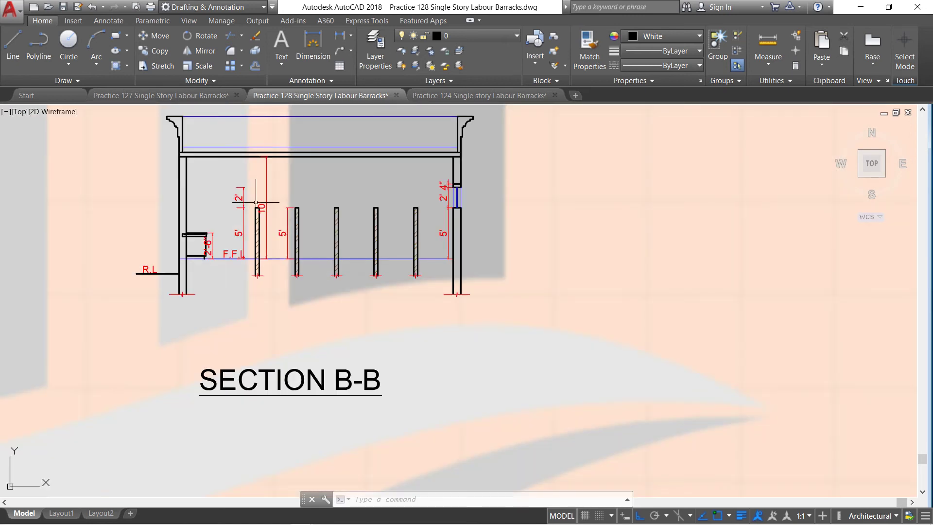
{"action": "scroll", "coordinate": [255, 200], "scroll_direction": "up", "scroll_amount": 1}
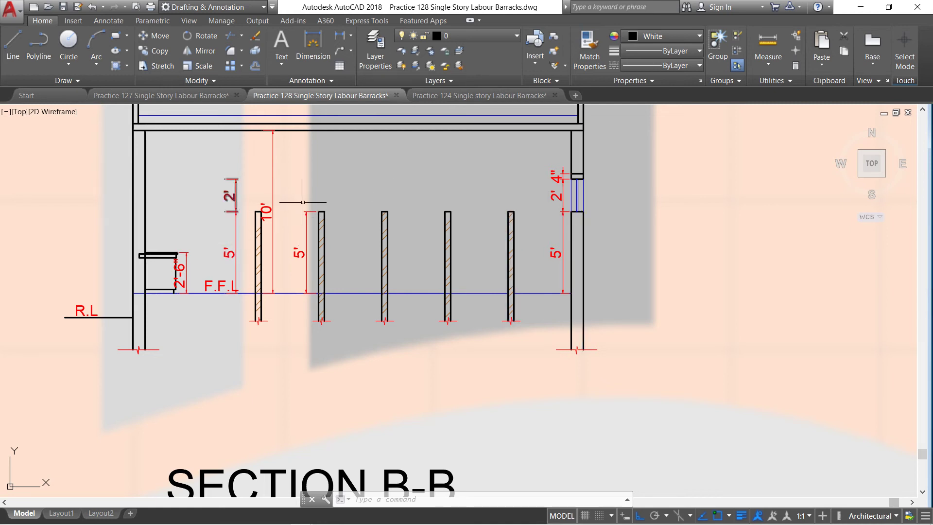
{"action": "scroll", "coordinate": [569, 195], "scroll_direction": "up", "scroll_amount": 2}
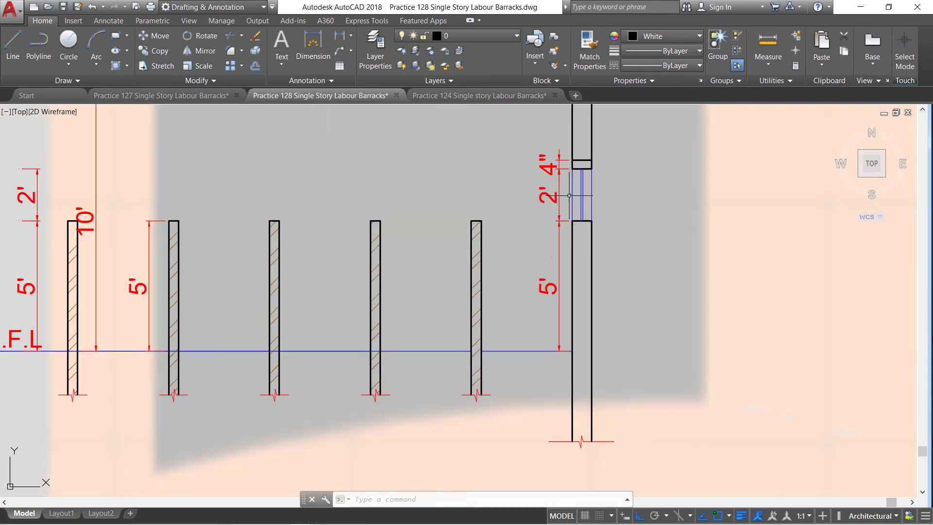
{"action": "scroll", "coordinate": [570, 195], "scroll_direction": "down", "scroll_amount": 2}
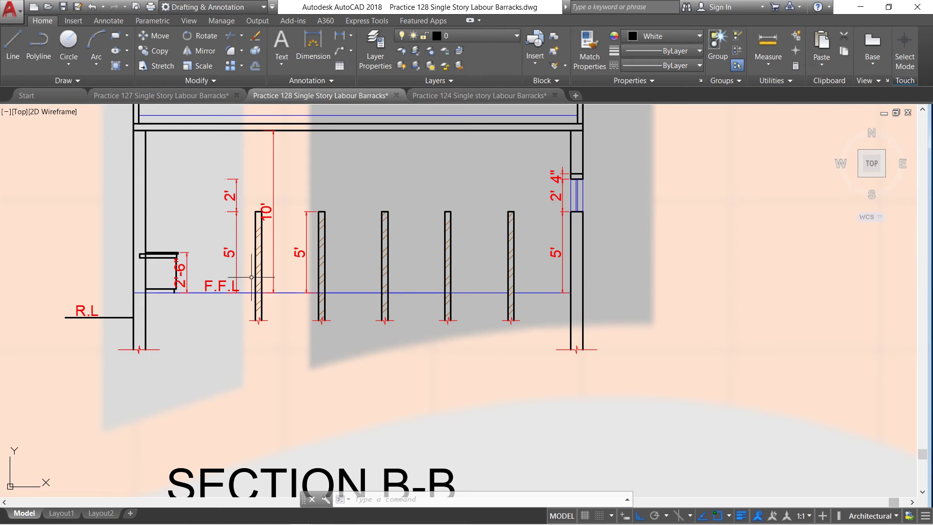
{"action": "scroll", "coordinate": [248, 269], "scroll_direction": "up", "scroll_amount": 2}
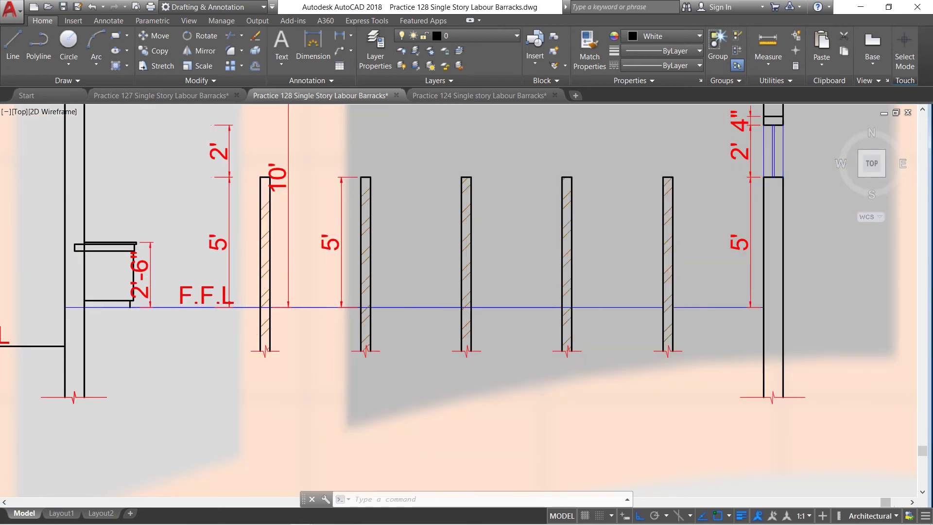
{"action": "scroll", "coordinate": [129, 278], "scroll_direction": "up", "scroll_amount": 2}
{"action": "scroll", "coordinate": [190, 279], "scroll_direction": "down", "scroll_amount": 2}
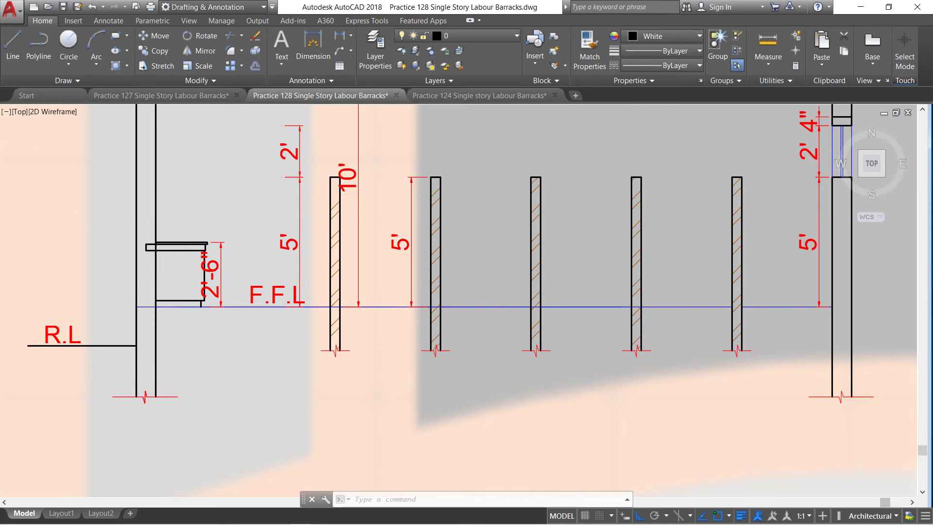
{"action": "scroll", "coordinate": [163, 246], "scroll_direction": "up", "scroll_amount": 4}
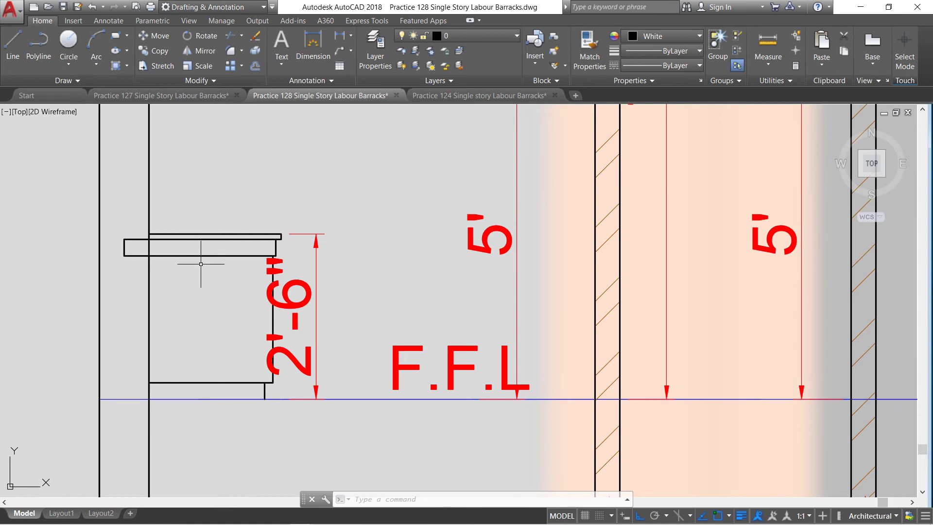
{"action": "scroll", "coordinate": [210, 269], "scroll_direction": "down", "scroll_amount": 2}
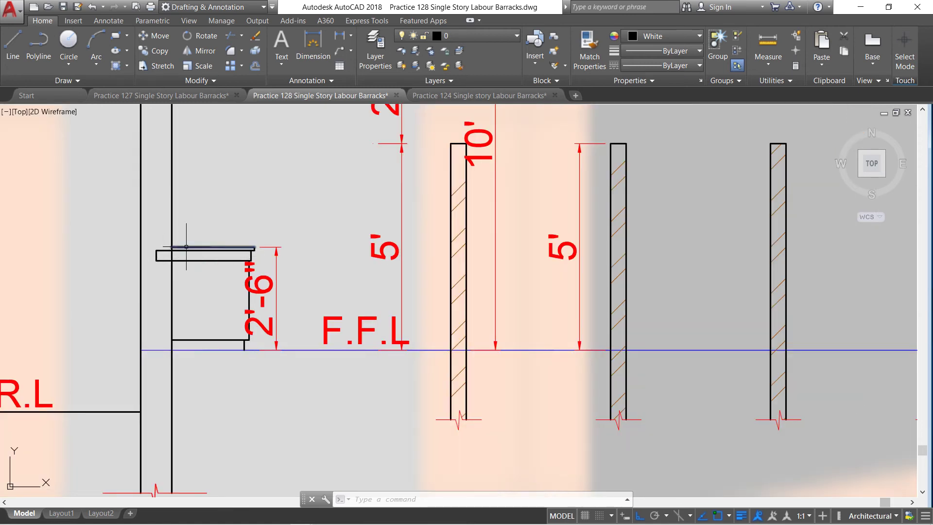
{"action": "scroll", "coordinate": [237, 273], "scroll_direction": "down", "scroll_amount": 2}
{"action": "scroll", "coordinate": [228, 264], "scroll_direction": "up", "scroll_amount": 2}
{"action": "scroll", "coordinate": [219, 260], "scroll_direction": "up", "scroll_amount": 2}
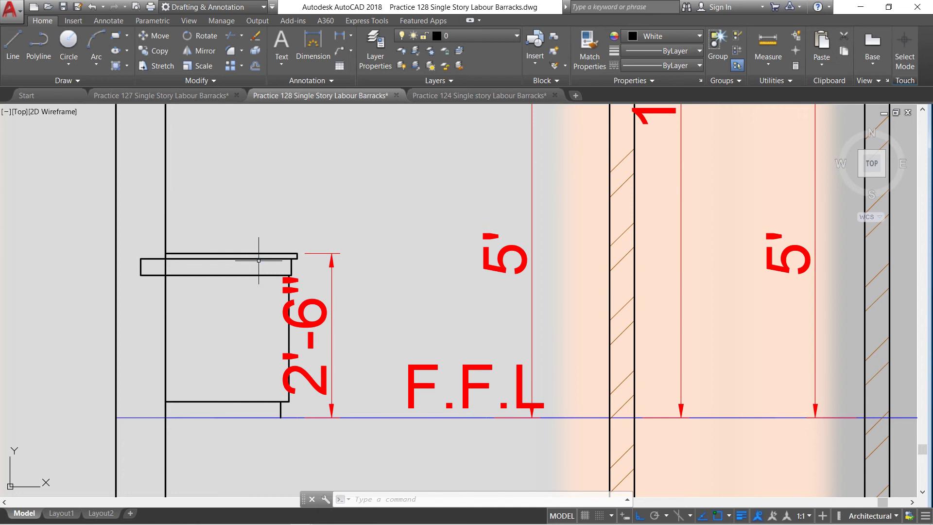
{"action": "scroll", "coordinate": [250, 281], "scroll_direction": "down", "scroll_amount": 2}
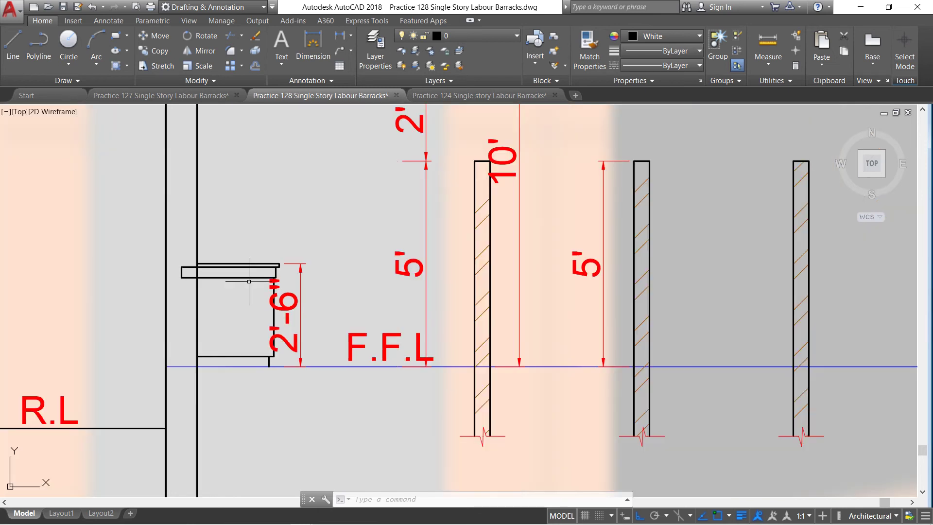
{"action": "left_click", "coordinate": [278, 263]}
Zoom in and out around Section B-B to inspect the new sill cap
{"action": "scroll", "coordinate": [253, 271], "scroll_direction": "down", "scroll_amount": 3}
{"action": "scroll", "coordinate": [238, 267], "scroll_direction": "up", "scroll_amount": 5}
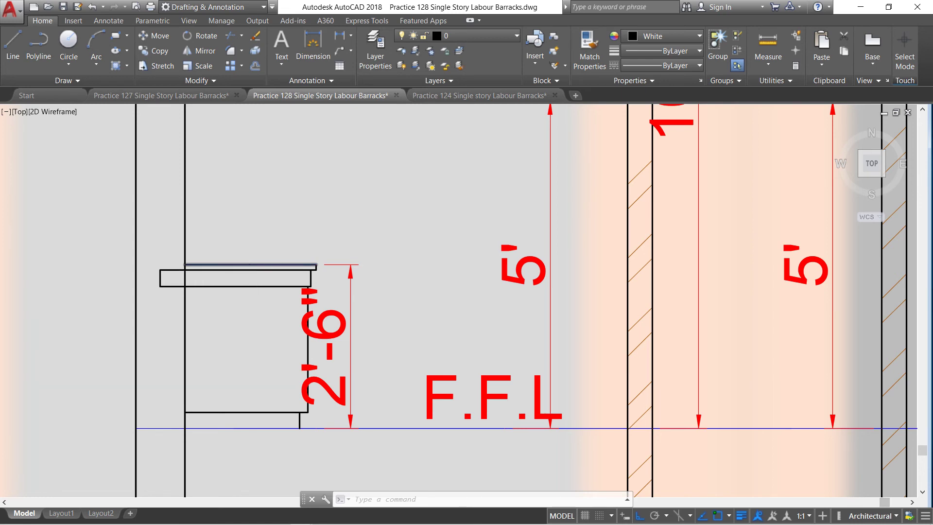
{"action": "scroll", "coordinate": [238, 267], "scroll_direction": "down", "scroll_amount": 5}
{"action": "scroll", "coordinate": [266, 270], "scroll_direction": "down", "scroll_amount": 3}
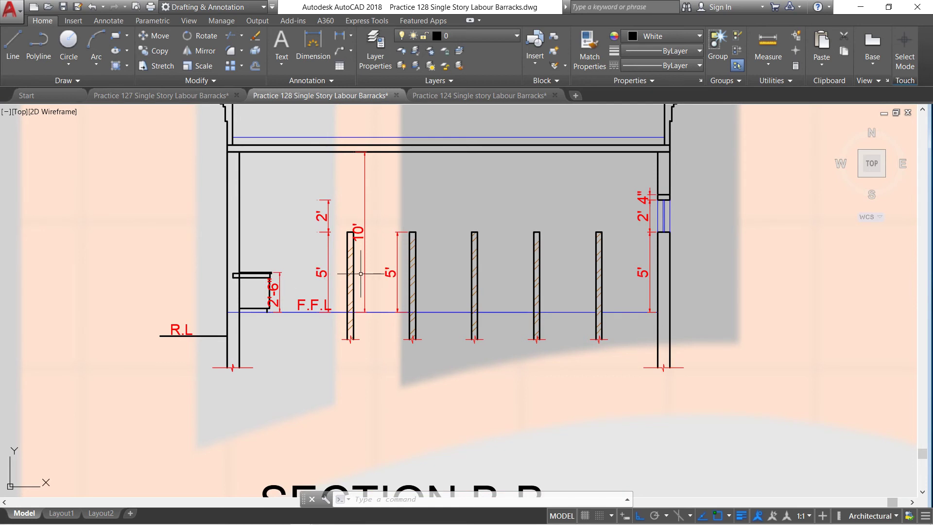
{"action": "scroll", "coordinate": [361, 274], "scroll_direction": "down", "scroll_amount": 2}
{"action": "scroll", "coordinate": [302, 202], "scroll_direction": "up", "scroll_amount": 4}
{"action": "scroll", "coordinate": [297, 227], "scroll_direction": "down", "scroll_amount": 2}
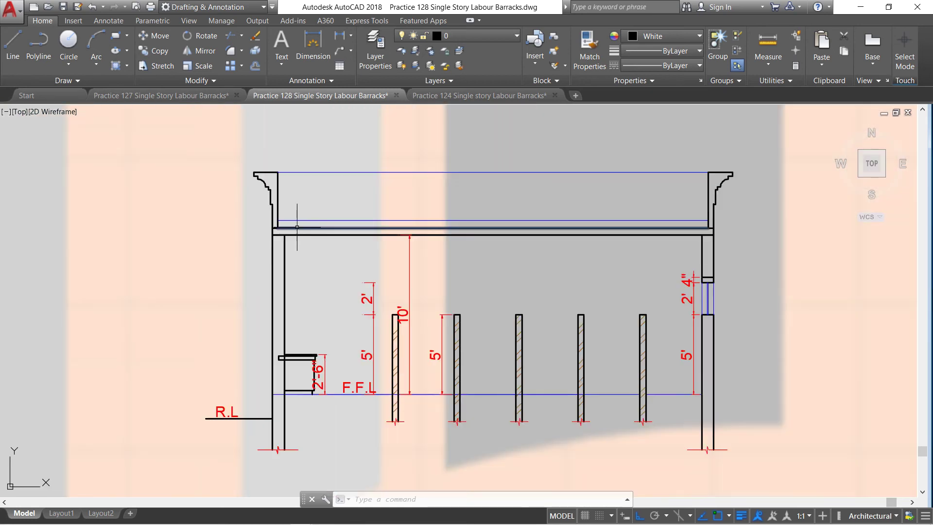
{"action": "scroll", "coordinate": [424, 228], "scroll_direction": "down", "scroll_amount": 3}
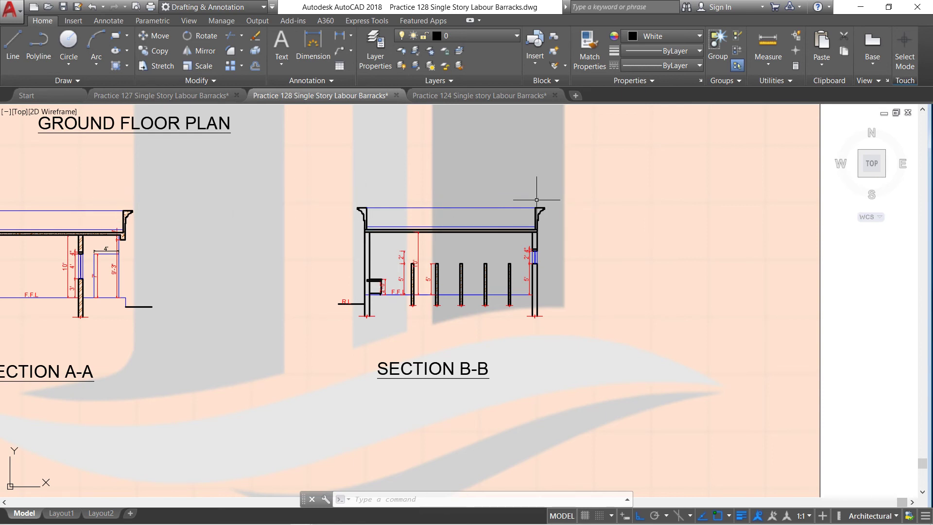
{"action": "scroll", "coordinate": [368, 214], "scroll_direction": "up", "scroll_amount": 4}
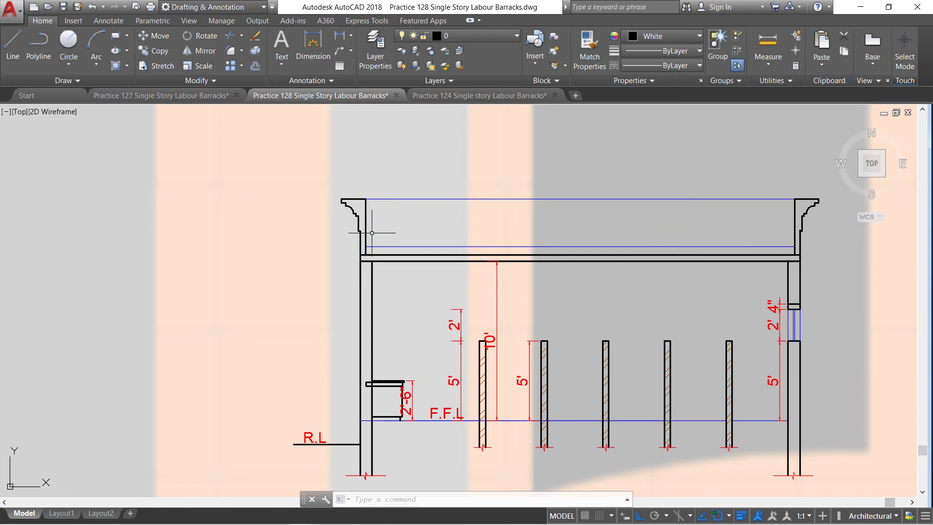
{"action": "scroll", "coordinate": [361, 259], "scroll_direction": "up", "scroll_amount": 2}
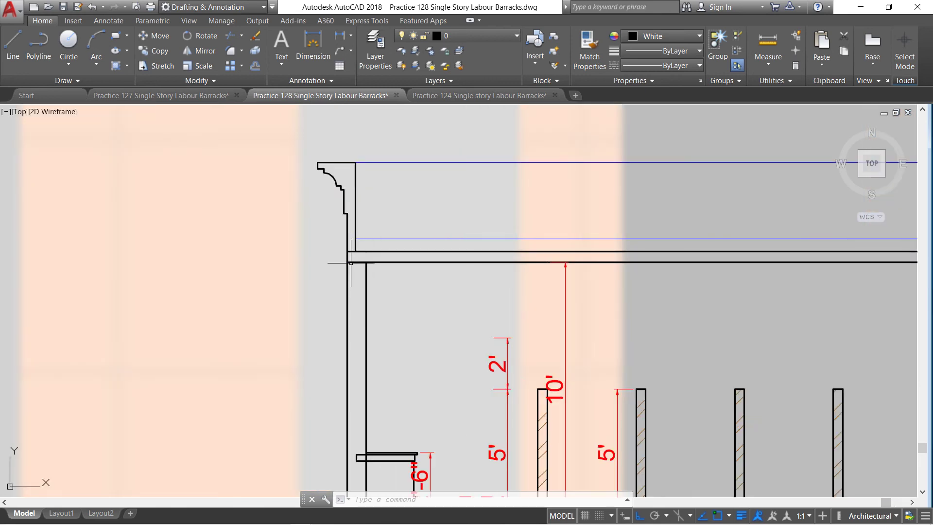
{"action": "scroll", "coordinate": [354, 260], "scroll_direction": "down", "scroll_amount": 2}
{"action": "scroll", "coordinate": [347, 259], "scroll_direction": "down", "scroll_amount": 2}
{"action": "scroll", "coordinate": [342, 259], "scroll_direction": "up", "scroll_amount": 2}
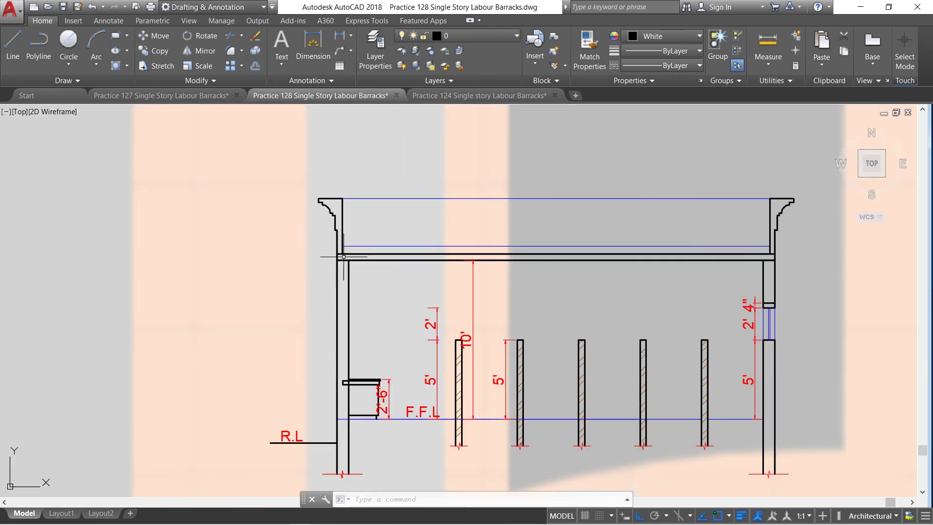
{"action": "scroll", "coordinate": [342, 253], "scroll_direction": "down", "scroll_amount": 2}
{"action": "scroll", "coordinate": [343, 250], "scroll_direction": "up", "scroll_amount": 4}
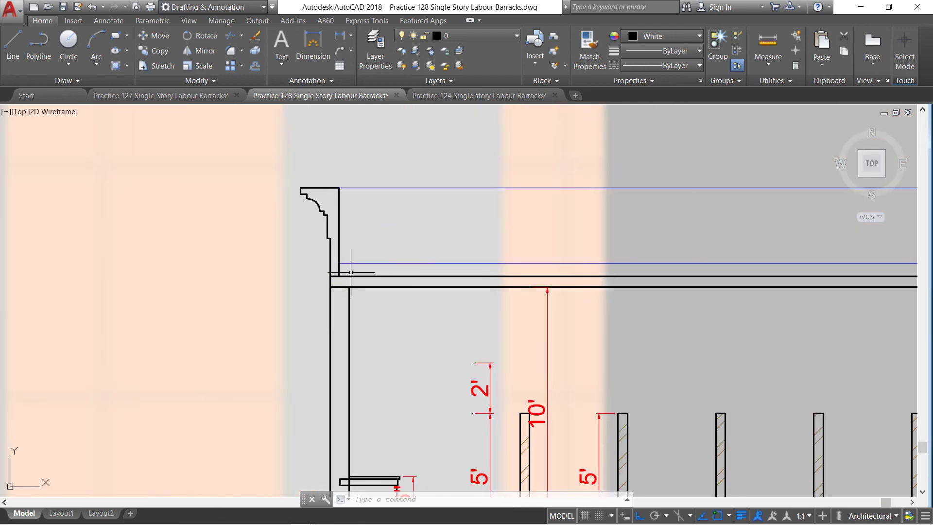
{"action": "scroll", "coordinate": [351, 273], "scroll_direction": "down", "scroll_amount": 2}
{"action": "scroll", "coordinate": [394, 265], "scroll_direction": "up", "scroll_amount": 2}
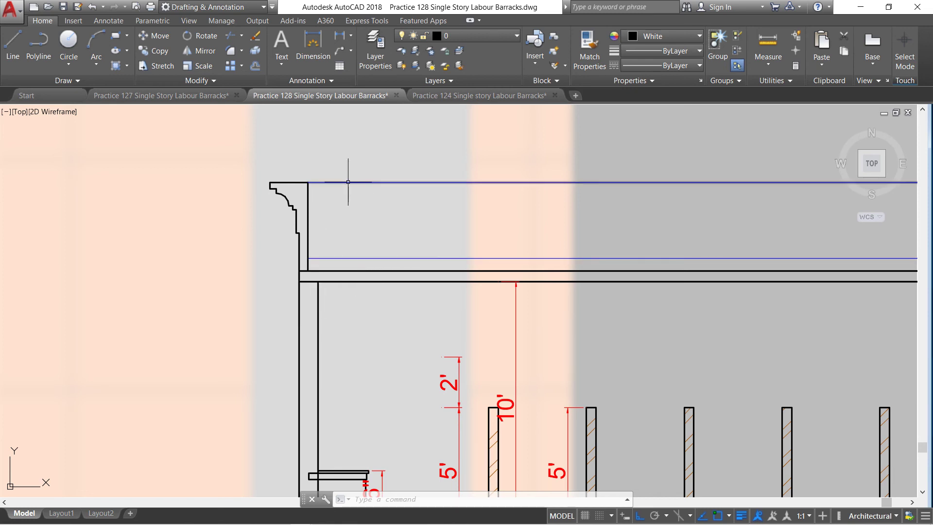
{"action": "scroll", "coordinate": [318, 200], "scroll_direction": "down", "scroll_amount": 2}
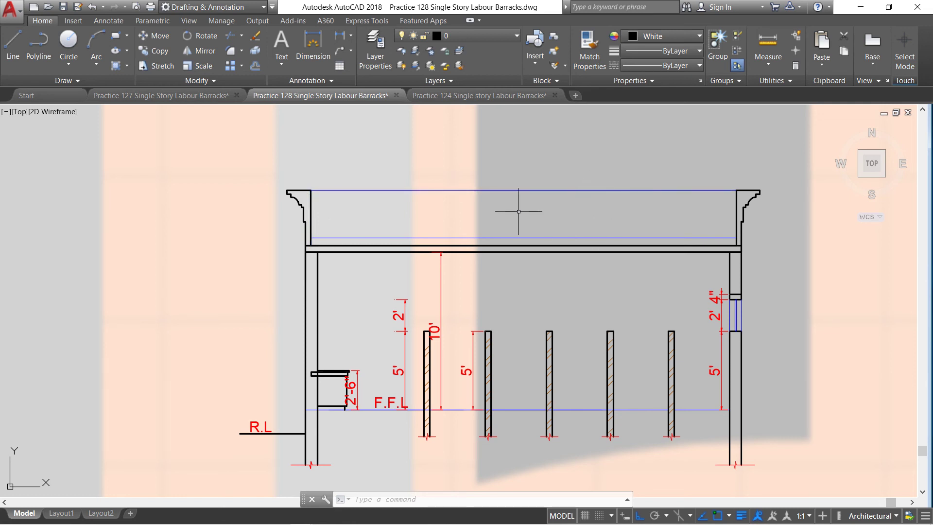
{"action": "scroll", "coordinate": [510, 224], "scroll_direction": "down", "scroll_amount": 3}
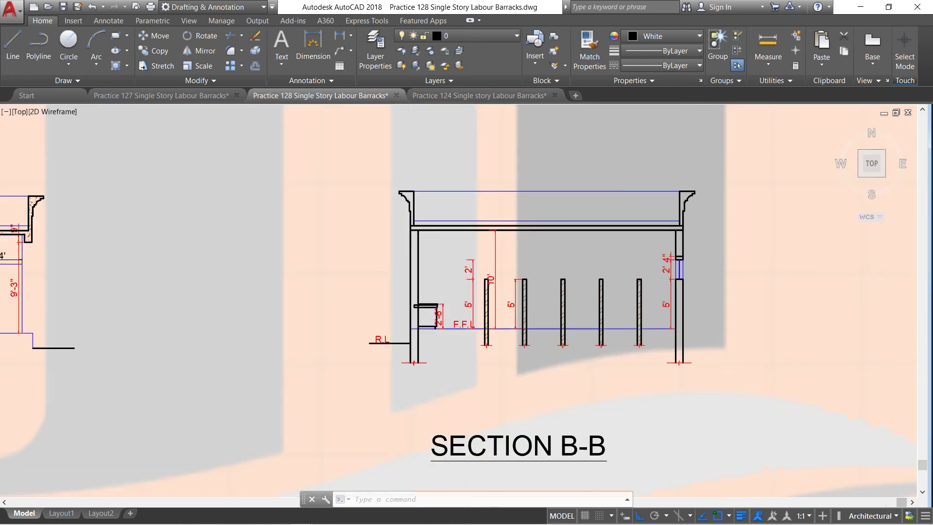
{"action": "scroll", "coordinate": [486, 214], "scroll_direction": "down", "scroll_amount": 3}
{"action": "scroll", "coordinate": [469, 202], "scroll_direction": "down", "scroll_amount": 3}
{"action": "scroll", "coordinate": [486, 204], "scroll_direction": "up", "scroll_amount": 4}
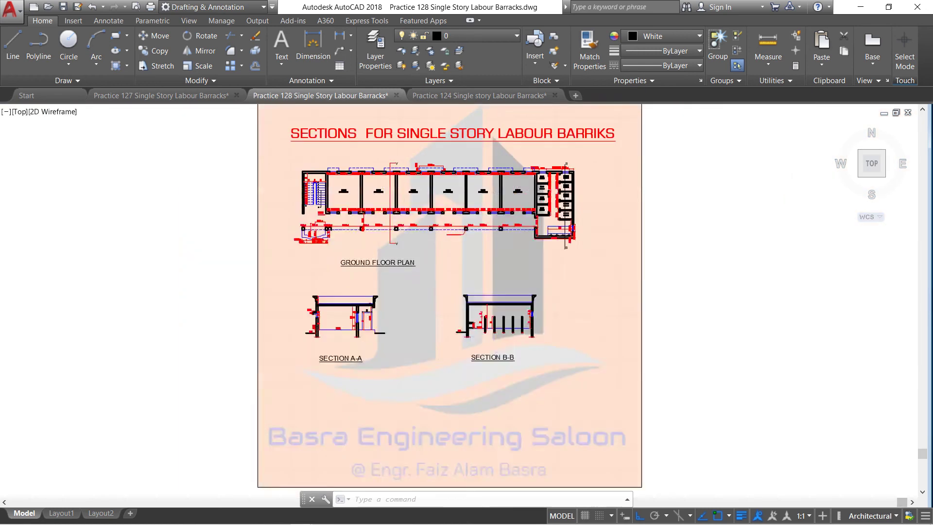
{"action": "scroll", "coordinate": [486, 204], "scroll_direction": "up", "scroll_amount": 2}
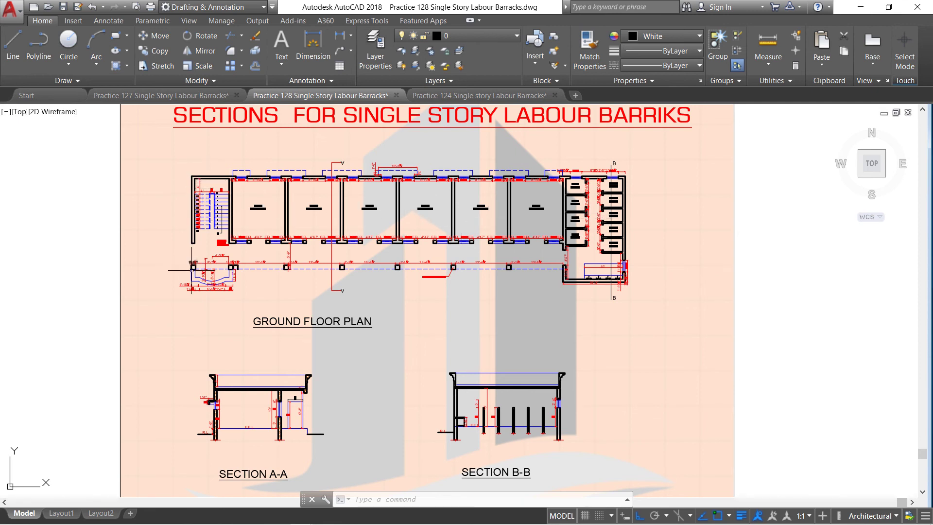
{"action": "scroll", "coordinate": [486, 401], "scroll_direction": "up", "scroll_amount": 4}
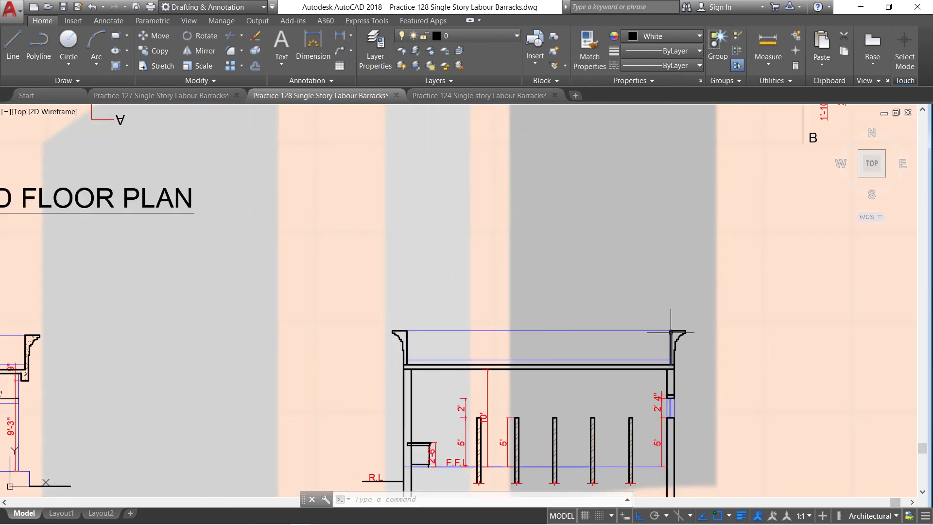
{"action": "scroll", "coordinate": [671, 327], "scroll_direction": "up", "scroll_amount": 2}
{"action": "scroll", "coordinate": [682, 334], "scroll_direction": "up", "scroll_amount": 2}
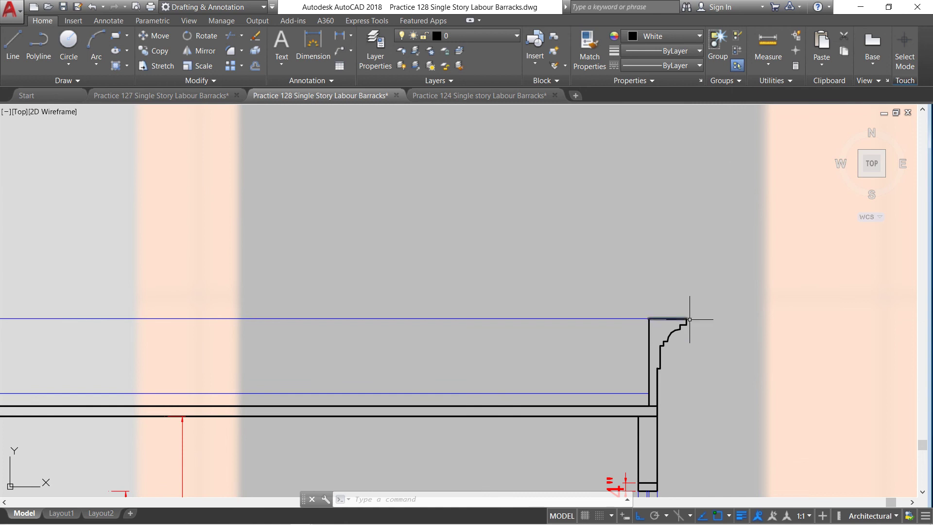
{"action": "scroll", "coordinate": [634, 254], "scroll_direction": "down", "scroll_amount": 4}
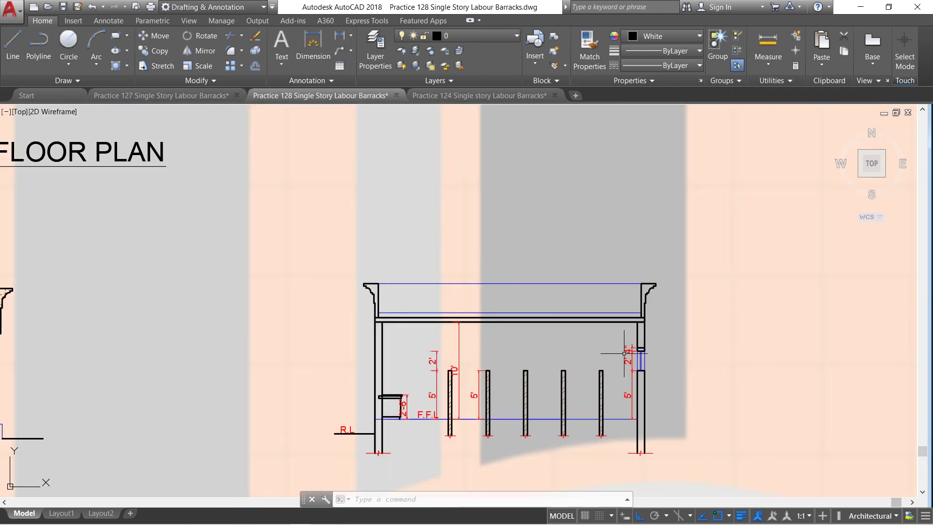
{"action": "scroll", "coordinate": [595, 393], "scroll_direction": "down", "scroll_amount": 4}
{"action": "scroll", "coordinate": [595, 393], "scroll_direction": "up", "scroll_amount": 1}
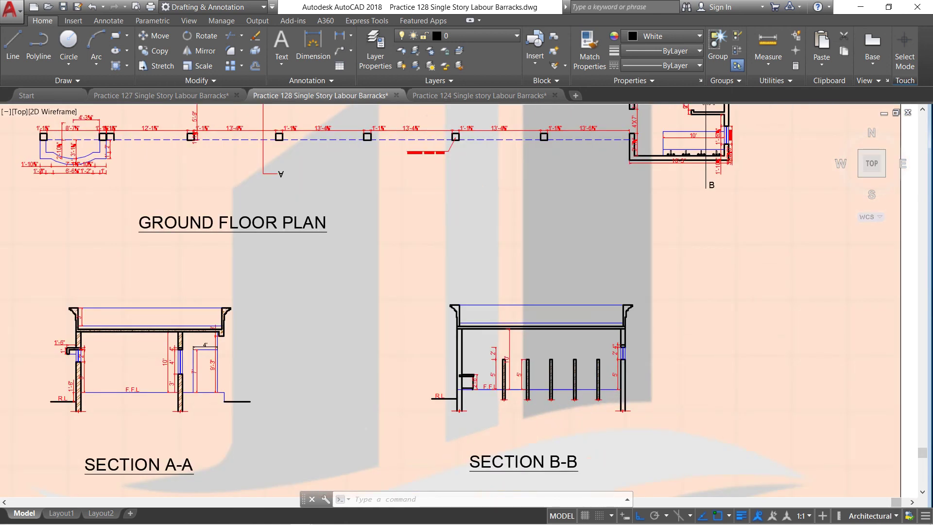
{"action": "scroll", "coordinate": [596, 392], "scroll_direction": "up", "scroll_amount": 3}
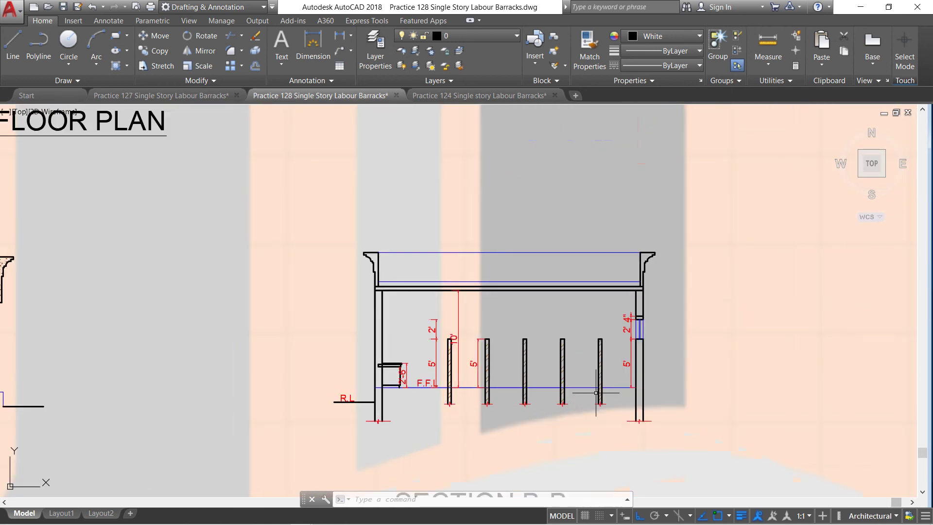
Hatch Section B-B's left wall strips and the upper and lower right wall strips
{"action": "left_click", "coordinate": [506, 36]}
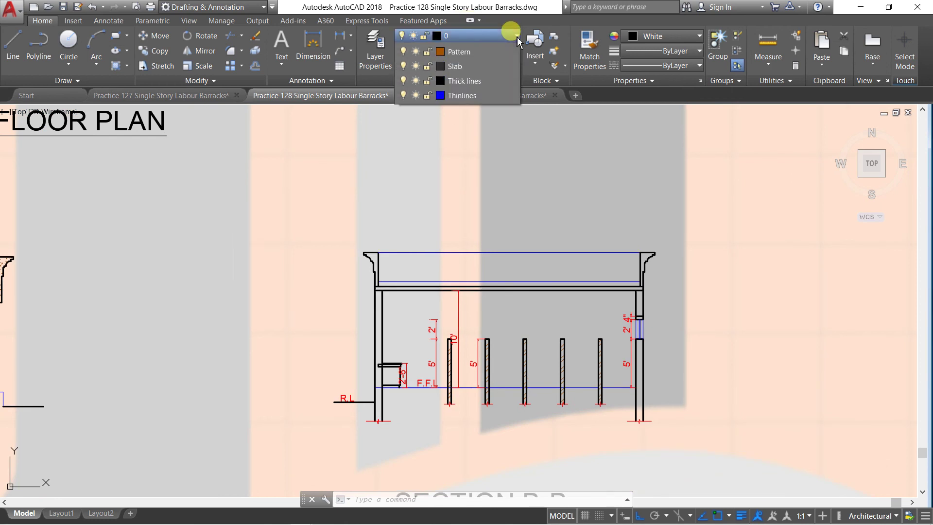
{"action": "left_click", "coordinate": [430, 213]}
{"action": "middle_click_drag", "start_coordinate": [374, 305], "coordinate": [368, 291]}
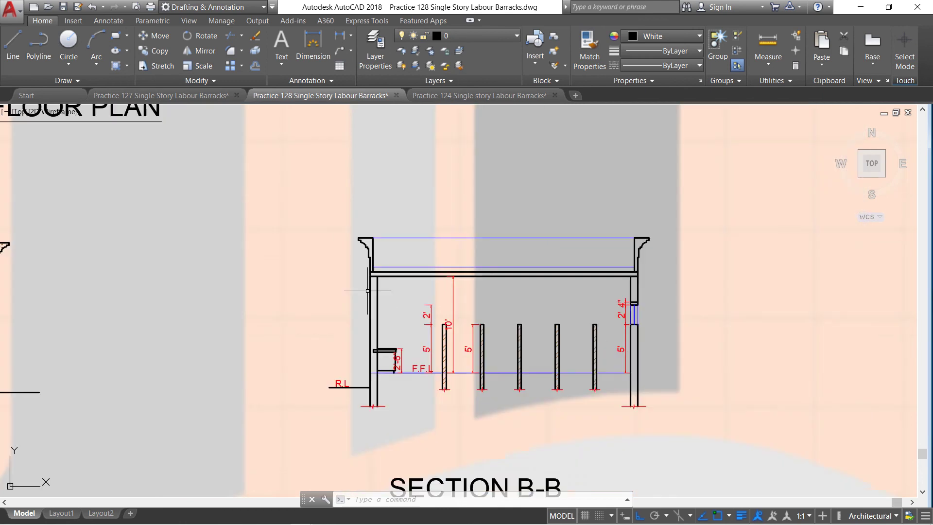
{"action": "scroll", "coordinate": [410, 349], "scroll_direction": "up", "scroll_amount": 2}
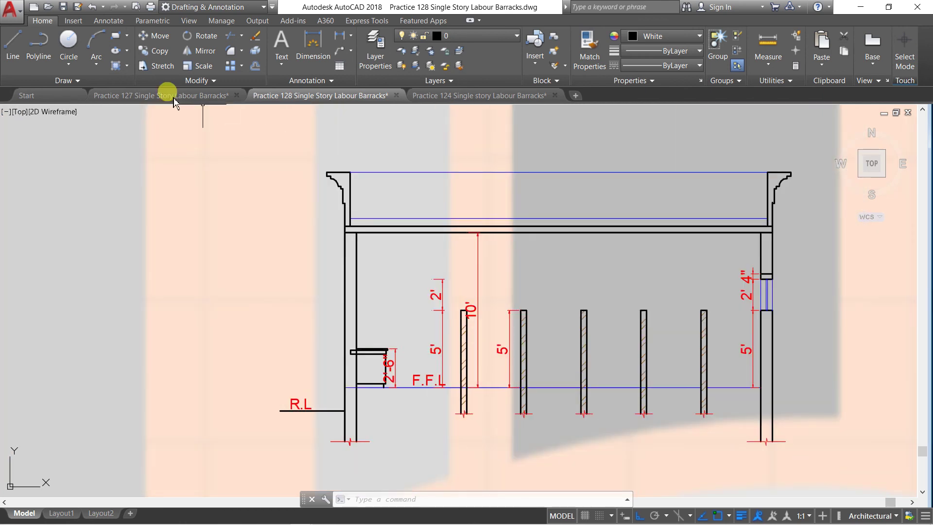
{"action": "left_click", "coordinate": [116, 51]}
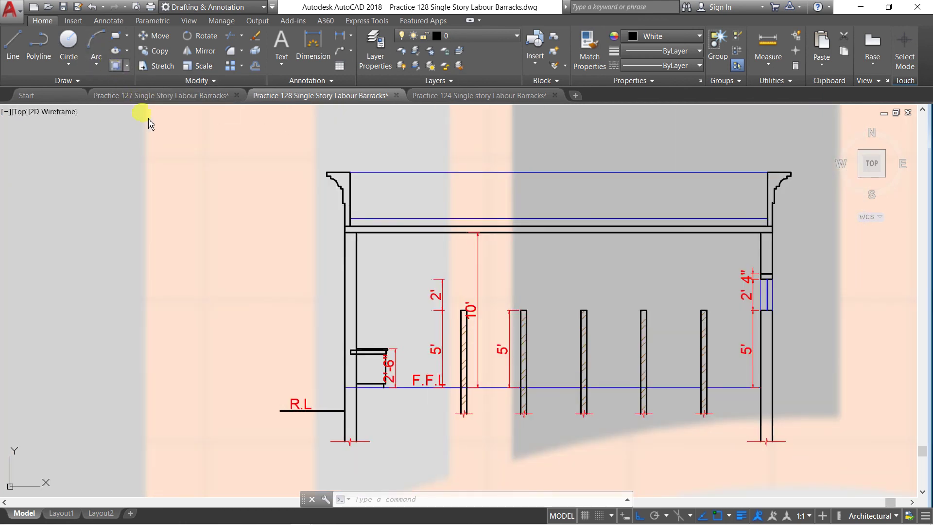
{"action": "left_click", "coordinate": [349, 248]}
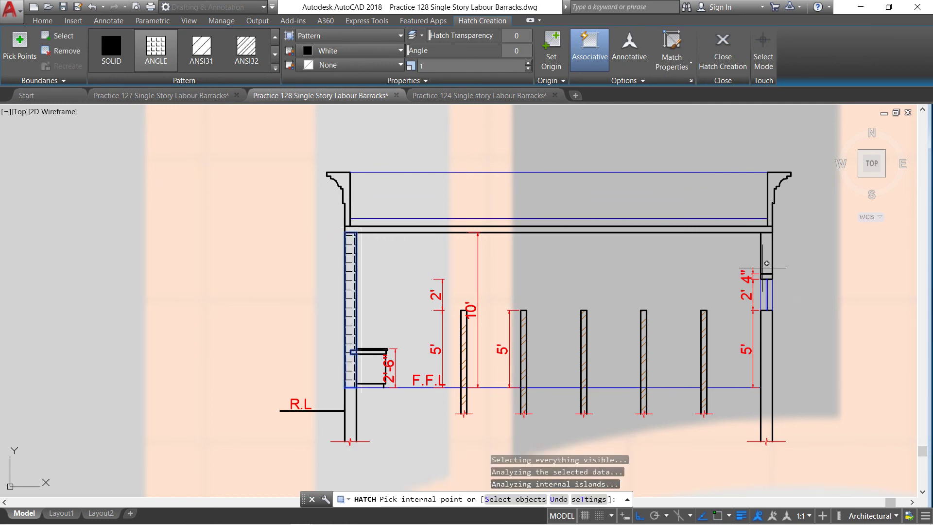
{"action": "left_click", "coordinate": [765, 255]}
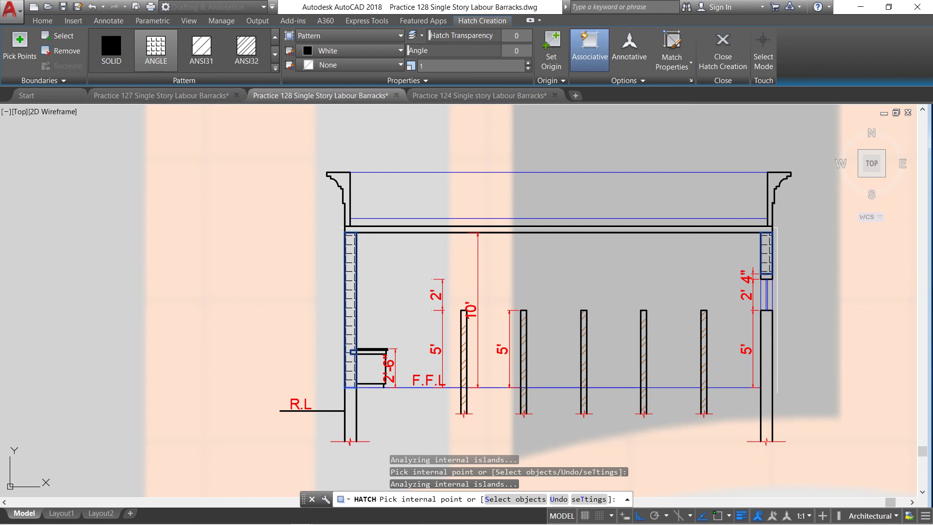
{"action": "left_click", "coordinate": [766, 340]}
{"action": "left_click", "coordinate": [354, 411]}
{"action": "right_click", "coordinate": [350, 264]}
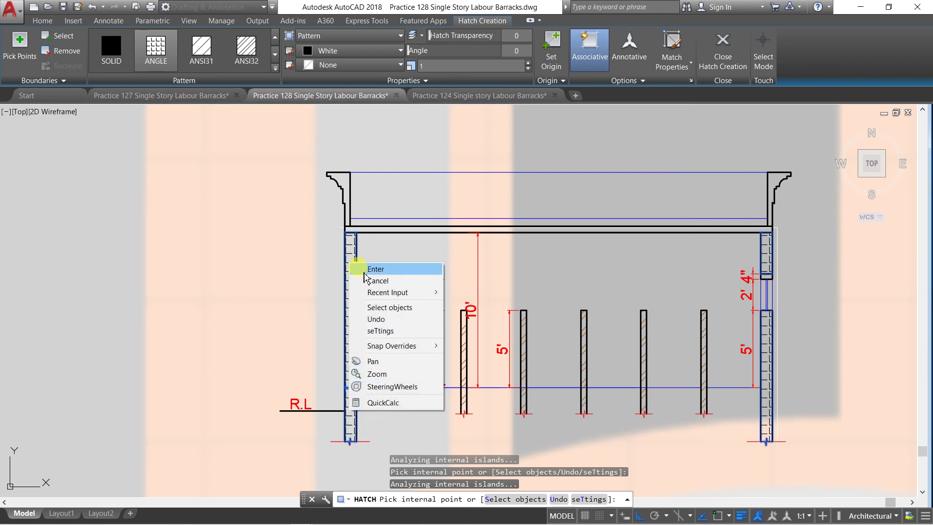
{"action": "left_click", "coordinate": [366, 270]}
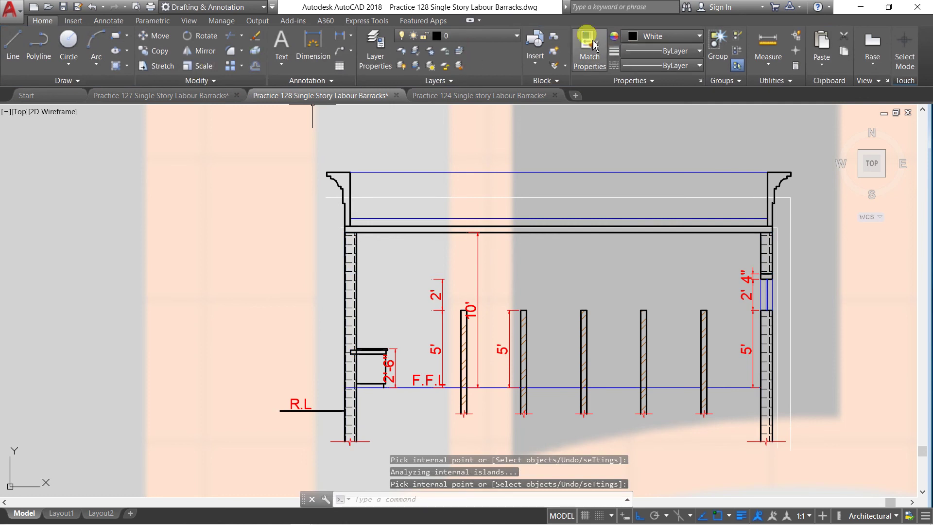
Match the new left wall hatch to an existing diagonal wall hatch
{"action": "left_click", "coordinate": [594, 45]}
{"action": "scroll", "coordinate": [469, 428], "scroll_direction": "up", "scroll_amount": 4}
{"action": "scroll", "coordinate": [469, 428], "scroll_direction": "up", "scroll_amount": 2}
{"action": "left_click", "coordinate": [558, 282]}
{"action": "left_click", "coordinate": [110, 335]}
{"action": "left_click", "coordinate": [61, 261]}
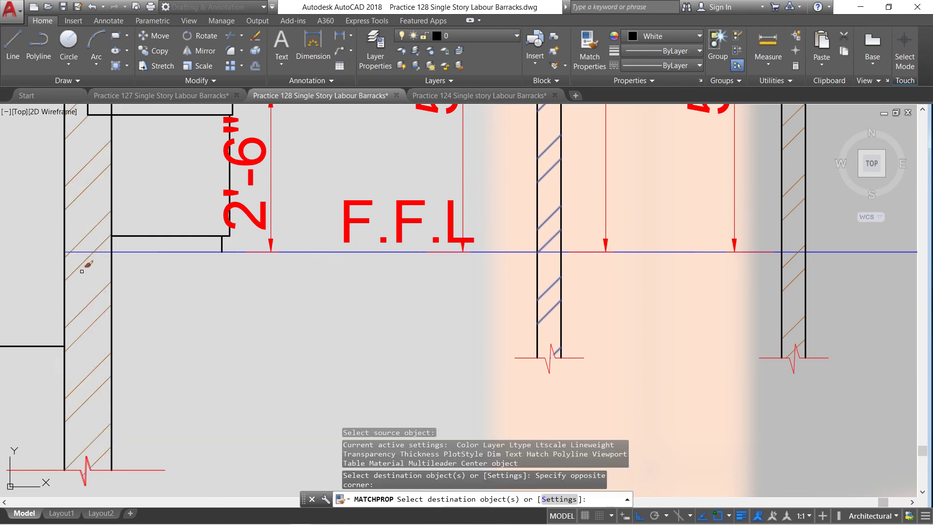
{"action": "scroll", "coordinate": [89, 265], "scroll_direction": "down", "scroll_amount": 6}
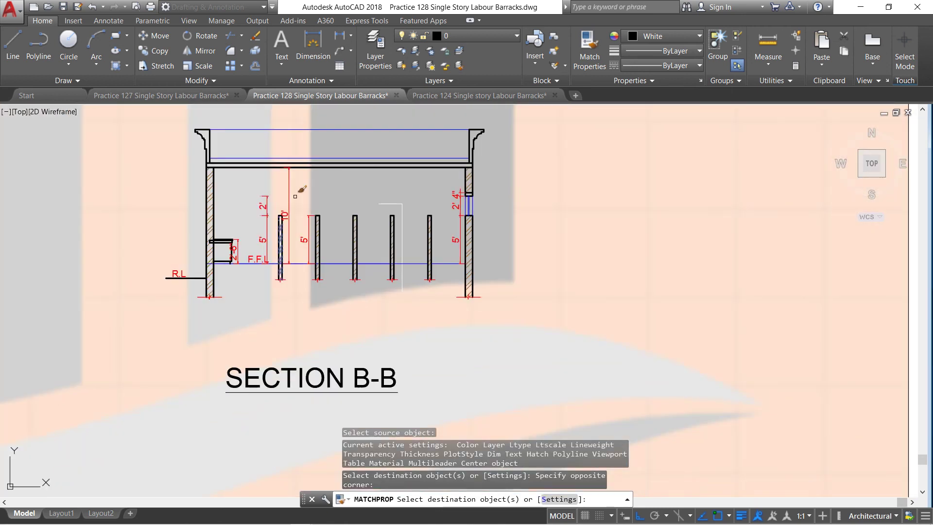
{"action": "scroll", "coordinate": [236, 173], "scroll_direction": "up", "scroll_amount": 2}
{"action": "right_click", "coordinate": [530, 189]}
{"action": "left_click", "coordinate": [539, 195]}
{"action": "scroll", "coordinate": [548, 241], "scroll_direction": "down", "scroll_amount": 4}
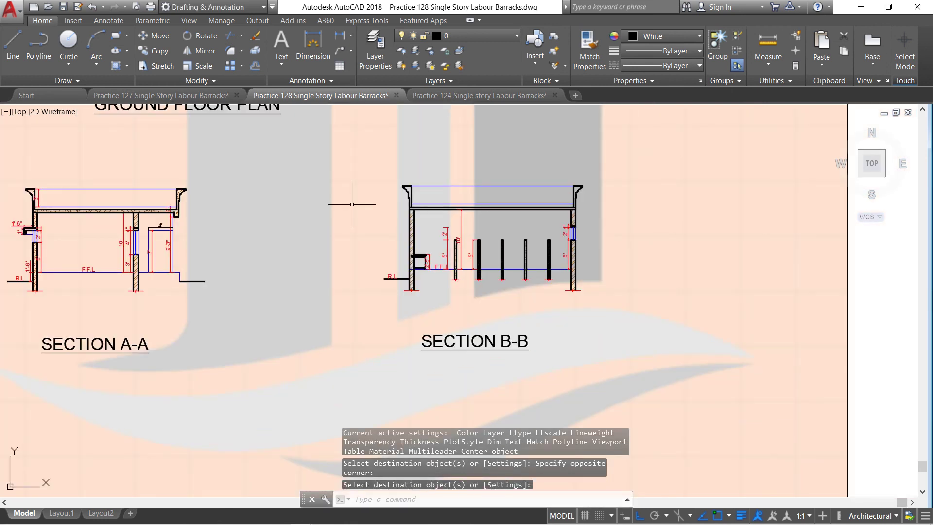
{"action": "scroll", "coordinate": [163, 200], "scroll_direction": "up", "scroll_amount": 2}
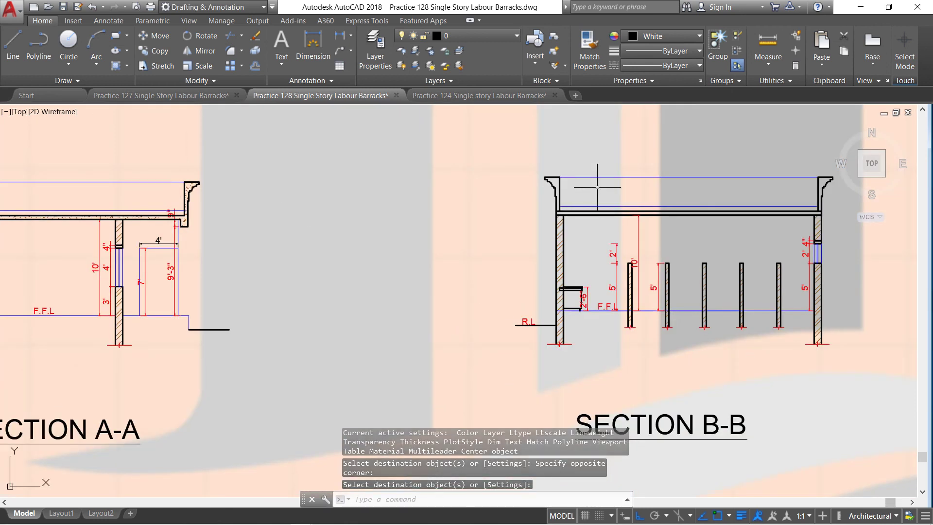
{"action": "scroll", "coordinate": [587, 183], "scroll_direction": "up", "scroll_amount": 2}
{"action": "scroll", "coordinate": [387, 179], "scroll_direction": "down", "scroll_amount": 4}
{"action": "scroll", "coordinate": [588, 185], "scroll_direction": "up", "scroll_amount": 2}
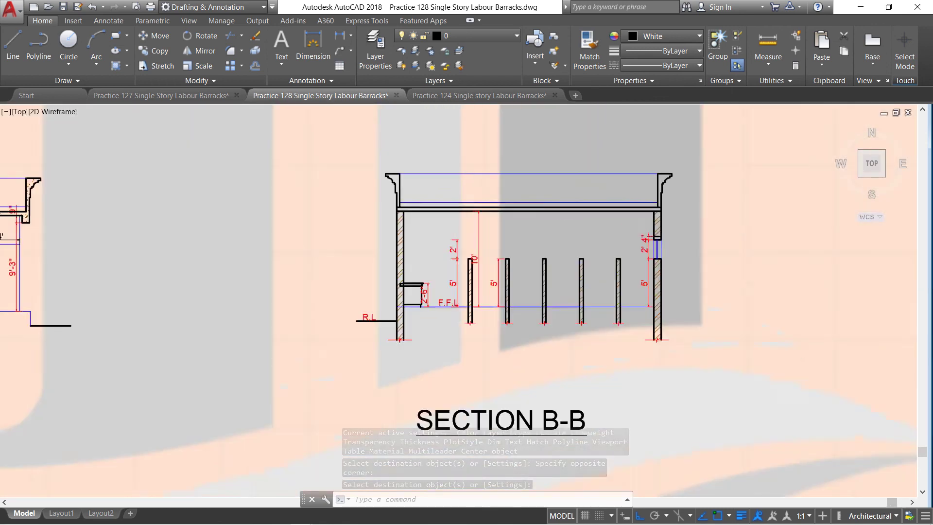
{"action": "scroll", "coordinate": [590, 186], "scroll_direction": "up", "scroll_amount": 4}
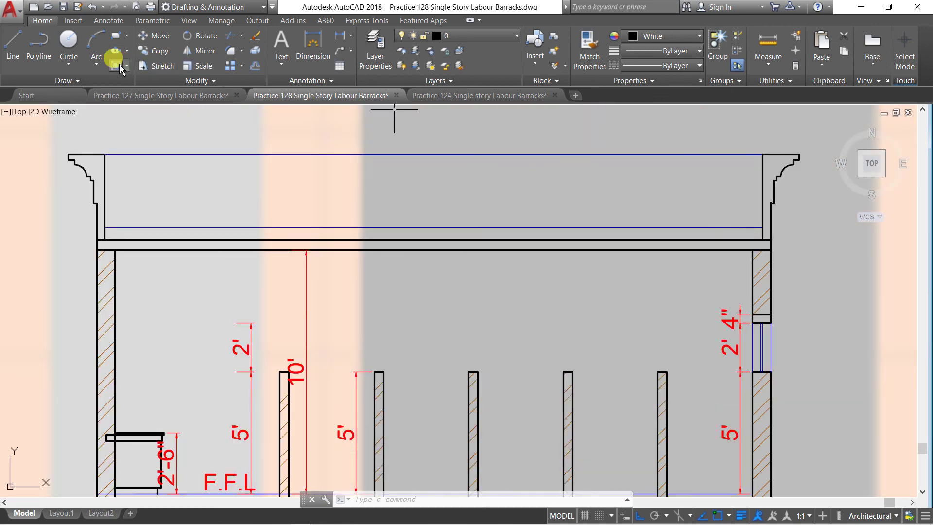
Hatch Section B-B's left and right cornices, roof slab and right window lintel
{"action": "left_click", "coordinate": [91, 163]}
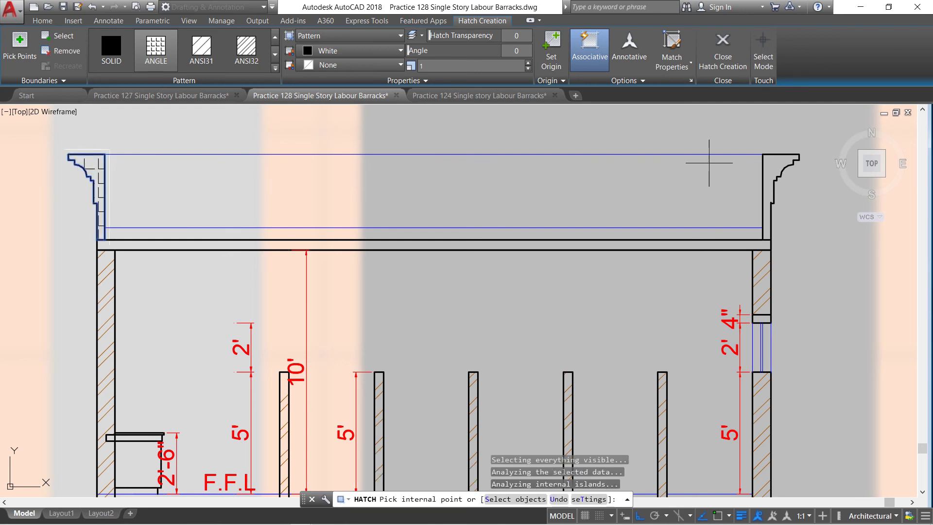
{"action": "left_click", "coordinate": [766, 164]}
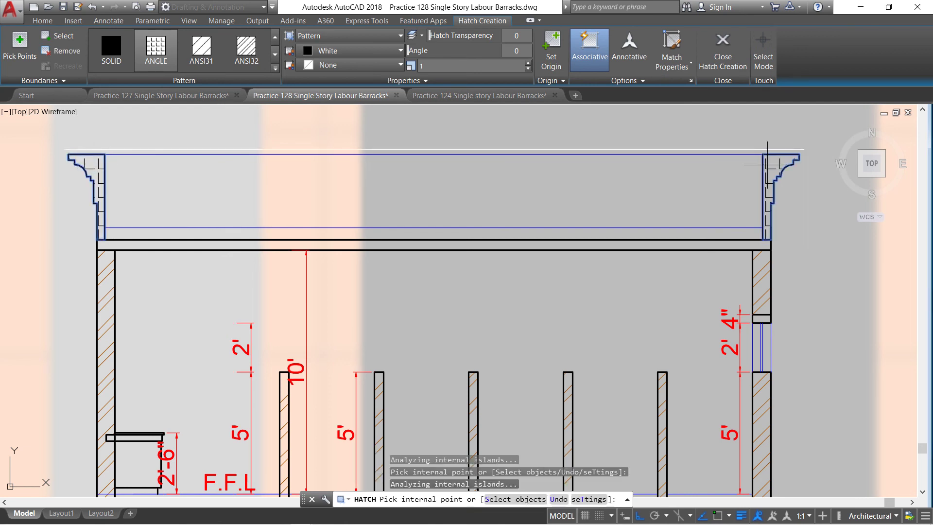
{"action": "left_click", "coordinate": [717, 242]}
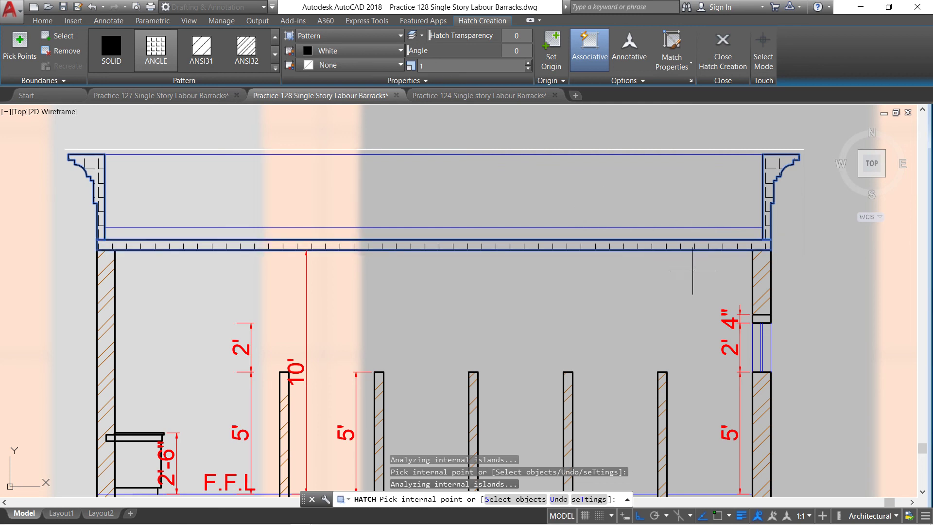
{"action": "left_click", "coordinate": [761, 318]}
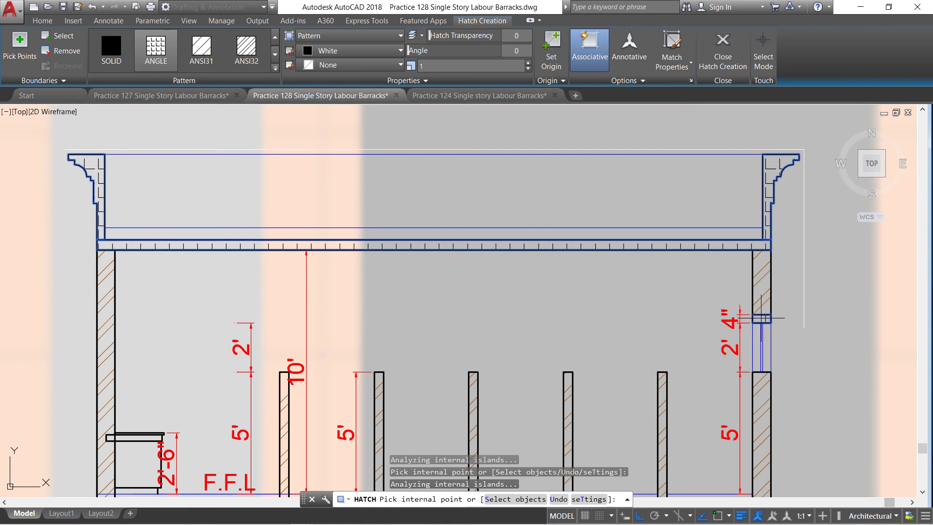
{"action": "right_click", "coordinate": [664, 306]}
{"action": "left_click", "coordinate": [669, 311]}
{"action": "scroll", "coordinate": [640, 209], "scroll_direction": "down", "scroll_amount": 6}
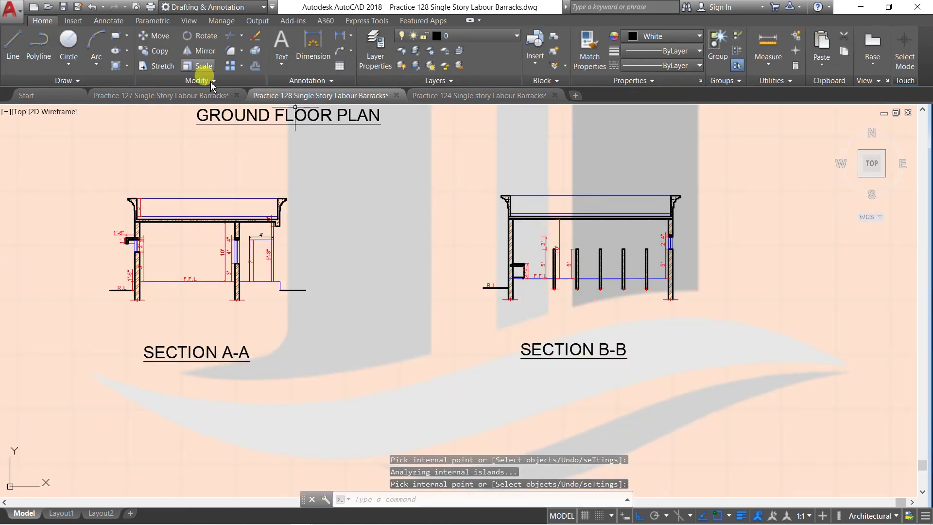
{"action": "scroll", "coordinate": [501, 204], "scroll_direction": "up", "scroll_amount": 2}
{"action": "scroll", "coordinate": [510, 198], "scroll_direction": "up", "scroll_amount": 2}
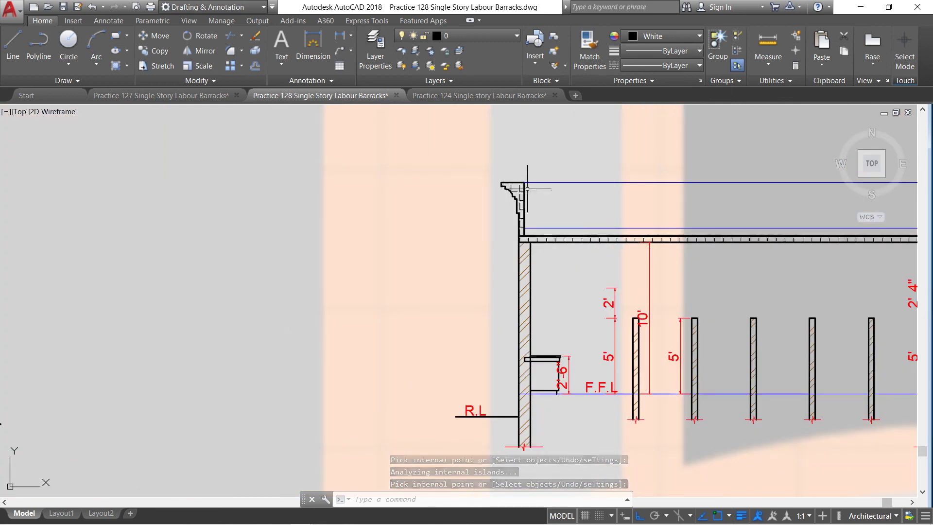
{"action": "scroll", "coordinate": [510, 198], "scroll_direction": "up", "scroll_amount": 2}
{"action": "scroll", "coordinate": [537, 191], "scroll_direction": "down", "scroll_amount": 2}
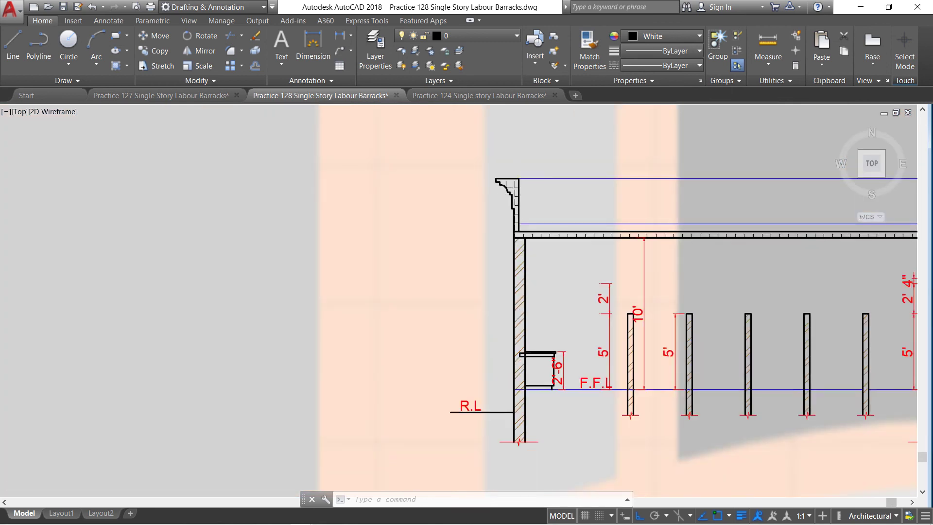
{"action": "scroll", "coordinate": [537, 191], "scroll_direction": "down", "scroll_amount": 2}
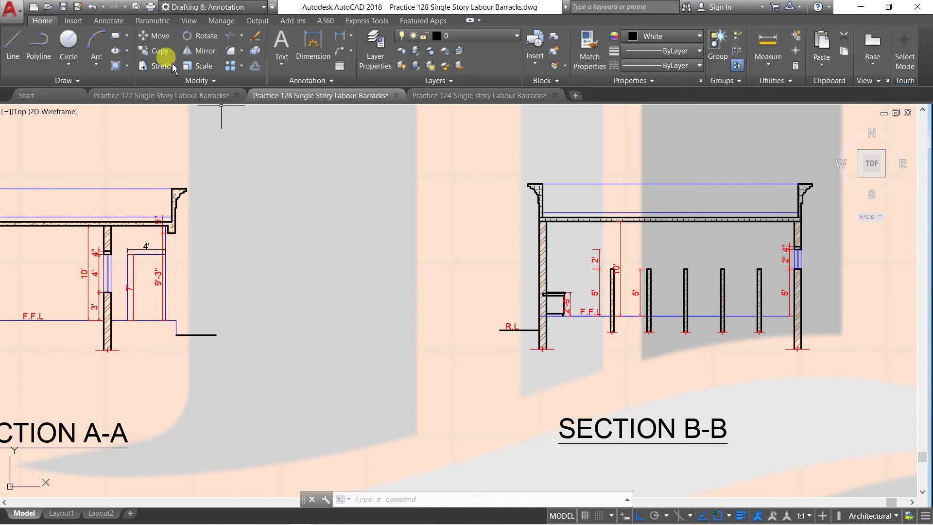
Copy Section A-A's speckled concrete slab hatch onto Section B-B's cornice and slab hatches
{"action": "left_click", "coordinate": [590, 48]}
{"action": "scroll", "coordinate": [109, 201], "scroll_direction": "up", "scroll_amount": 4}
{"action": "scroll", "coordinate": [161, 199], "scroll_direction": "up", "scroll_amount": 2}
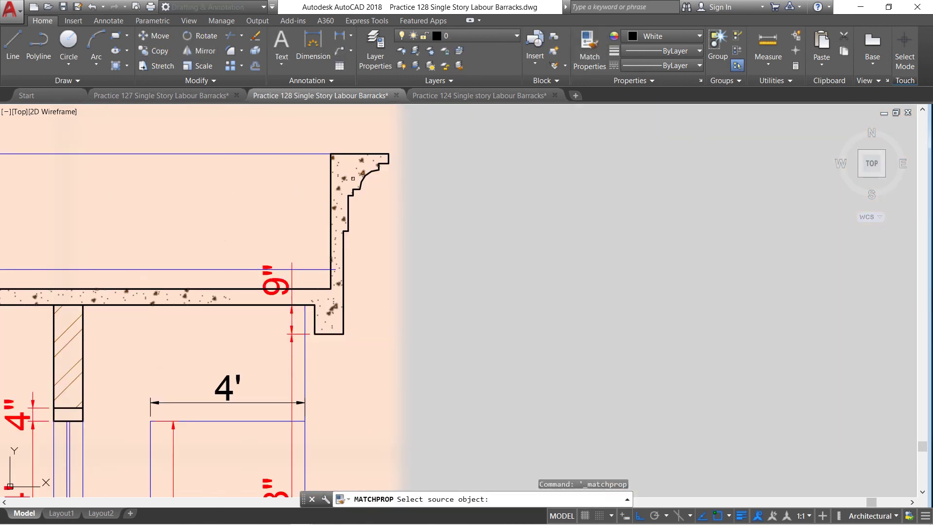
{"action": "left_click", "coordinate": [346, 177]}
{"action": "scroll", "coordinate": [336, 204], "scroll_direction": "down", "scroll_amount": 4}
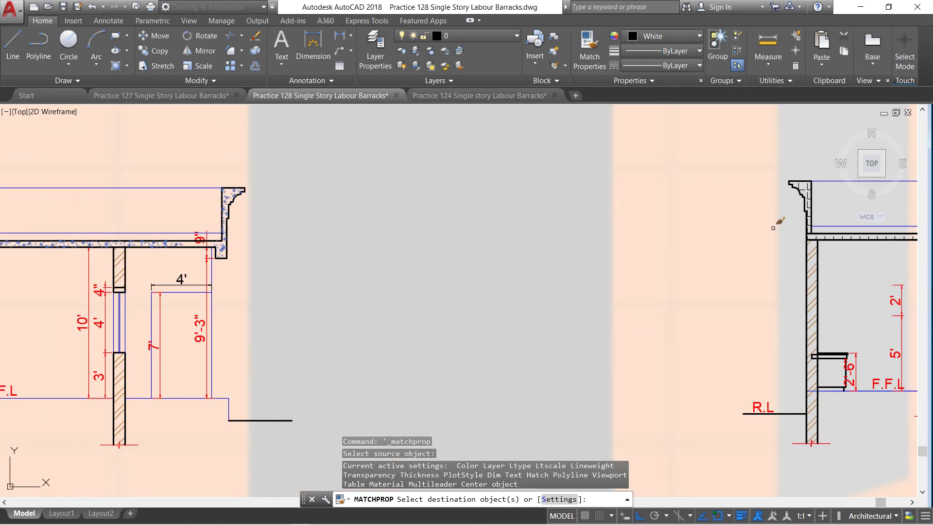
{"action": "scroll", "coordinate": [773, 228], "scroll_direction": "up", "scroll_amount": 2}
{"action": "scroll", "coordinate": [797, 194], "scroll_direction": "up", "scroll_amount": 2}
{"action": "left_click", "coordinate": [807, 189]}
{"action": "left_click", "coordinate": [789, 162]}
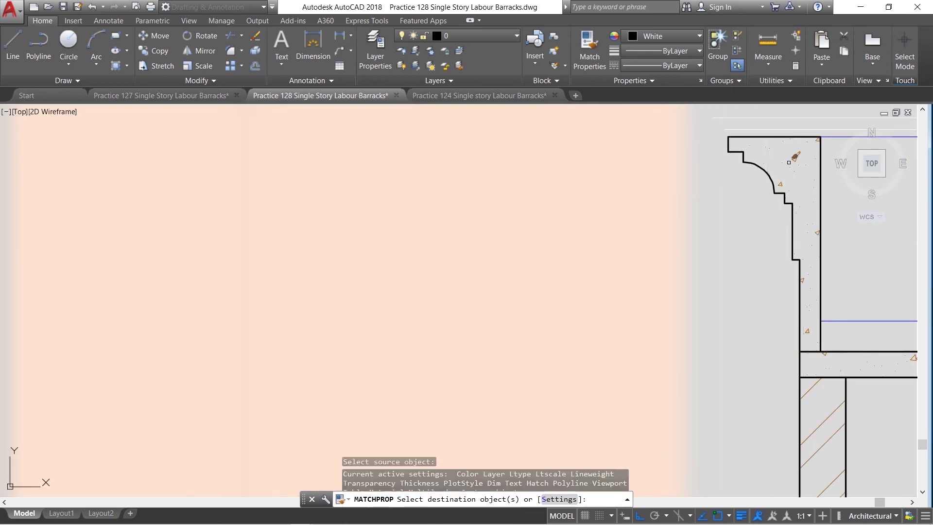
{"action": "left_click", "coordinate": [877, 262]}
{"action": "scroll", "coordinate": [349, 202], "scroll_direction": "down", "scroll_amount": 5}
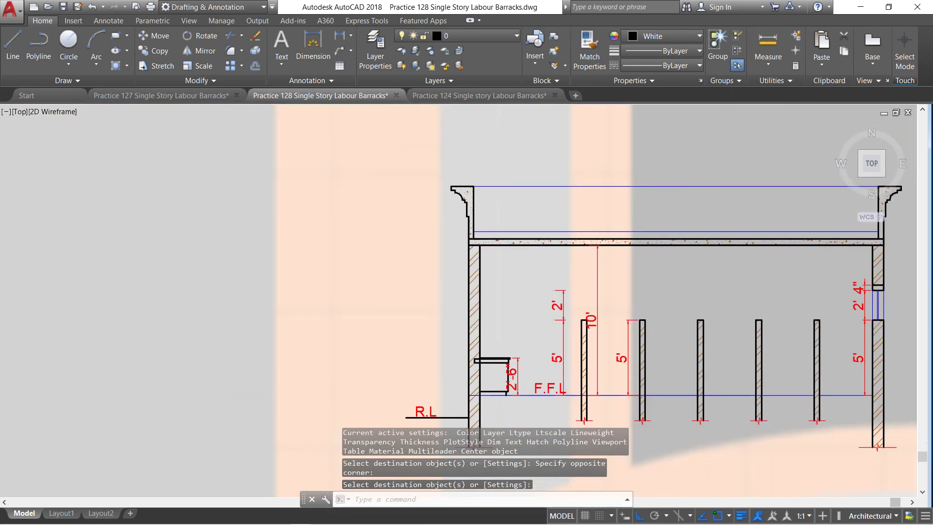
{"action": "scroll", "coordinate": [349, 203], "scroll_direction": "down", "scroll_amount": 4}
{"action": "scroll", "coordinate": [379, 247], "scroll_direction": "down", "scroll_amount": 4}
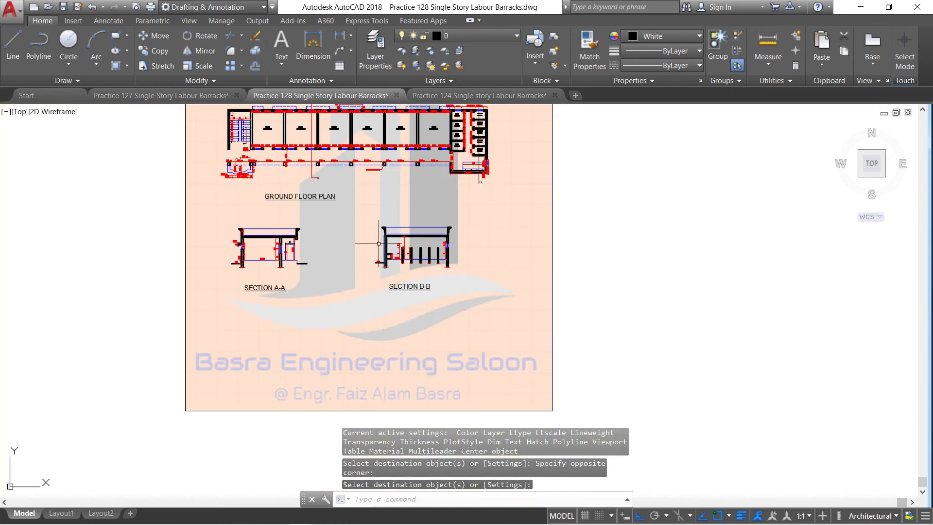
{"action": "scroll", "coordinate": [351, 243], "scroll_direction": "down", "scroll_amount": 2}
{"action": "scroll", "coordinate": [333, 164], "scroll_direction": "up", "scroll_amount": 2}
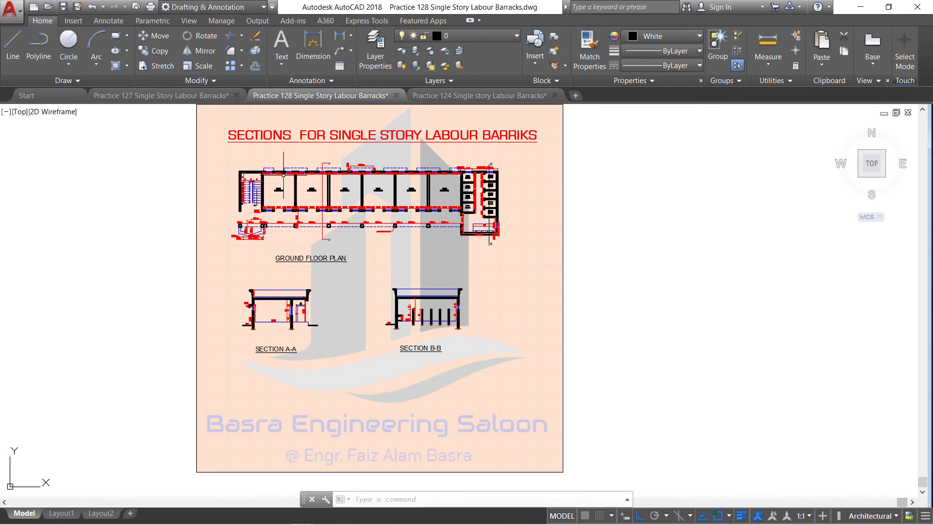
{"action": "scroll", "coordinate": [278, 153], "scroll_direction": "up", "scroll_amount": 2}
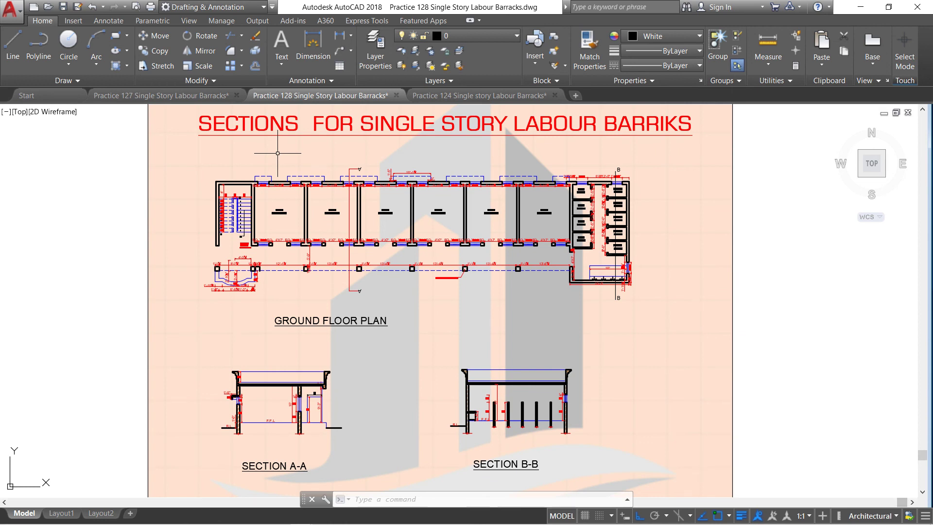